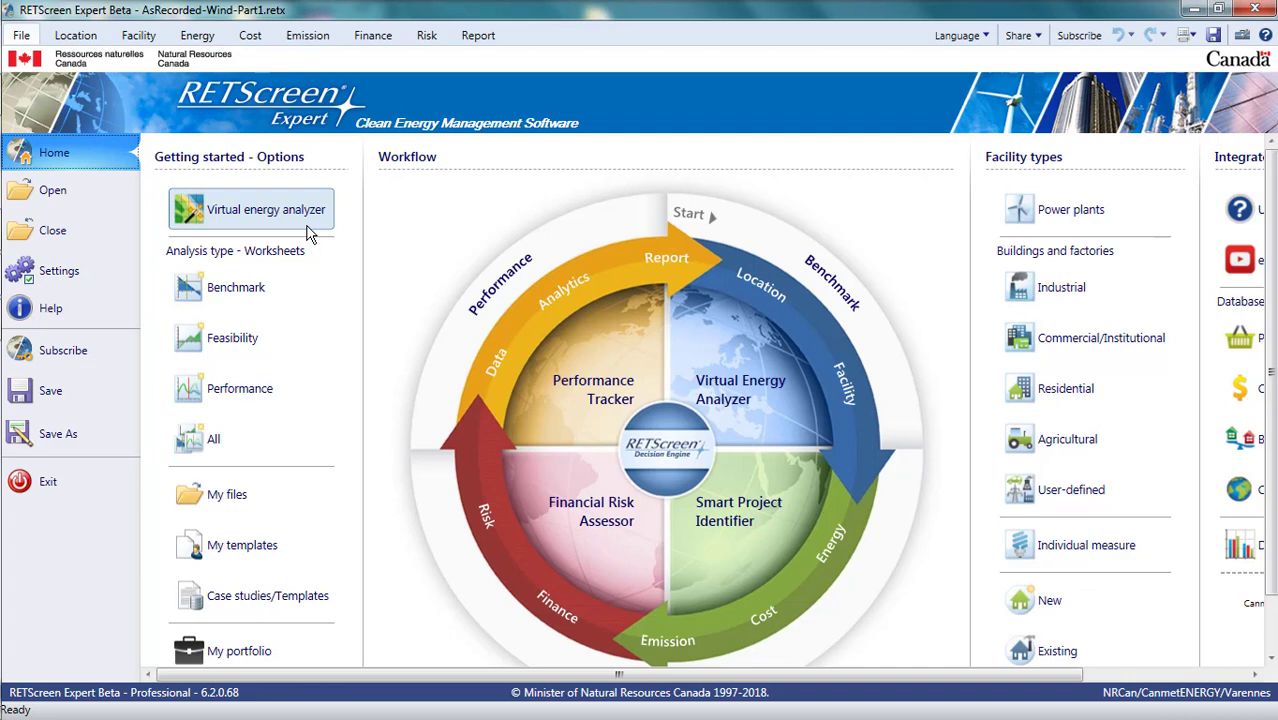
Select the 80 MW Wind farm, check its 40% capacity factor and switch it to Level 2
{"action": "left_click", "coordinate": [198, 36]}
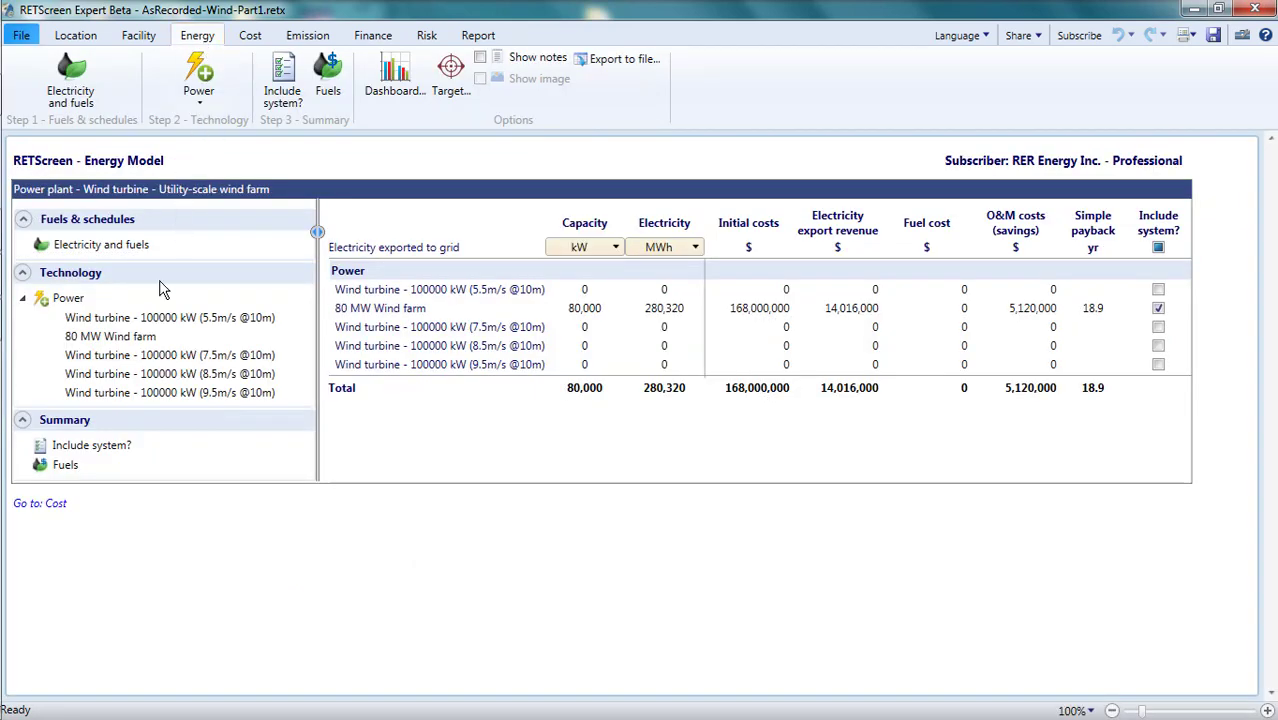
{"action": "left_click", "coordinate": [113, 338]}
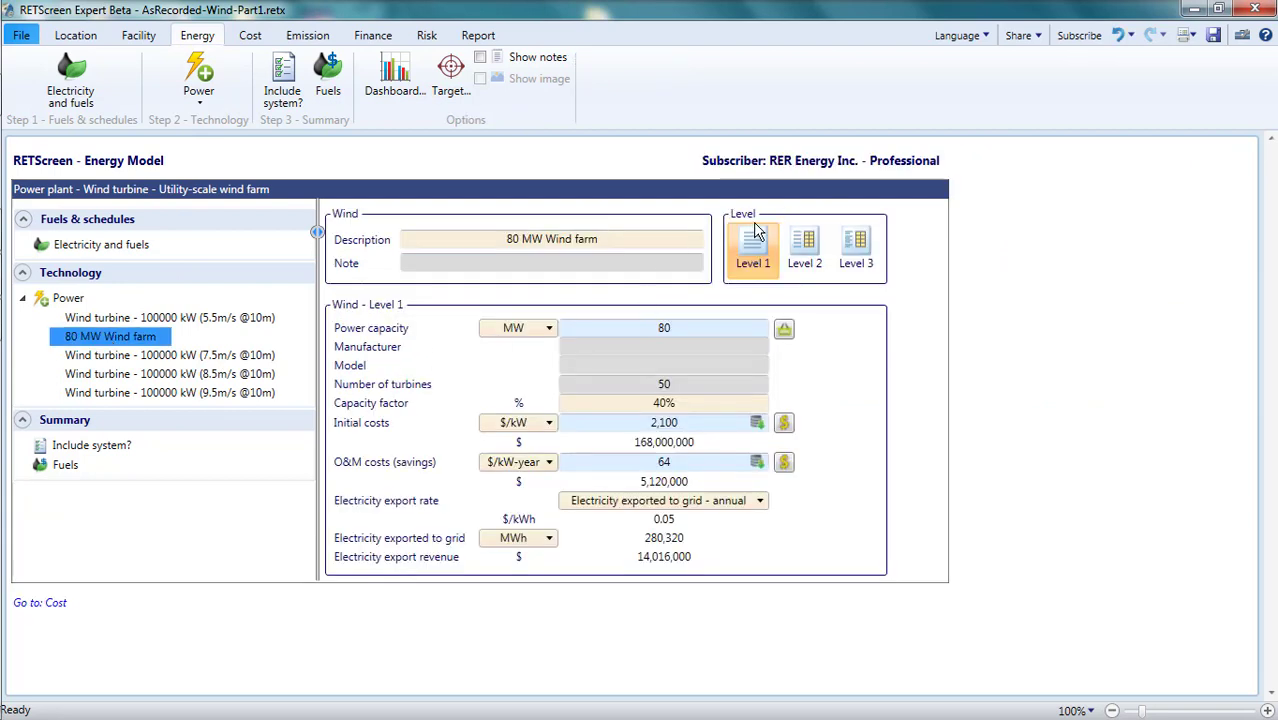
{"action": "left_click", "coordinate": [678, 403]}
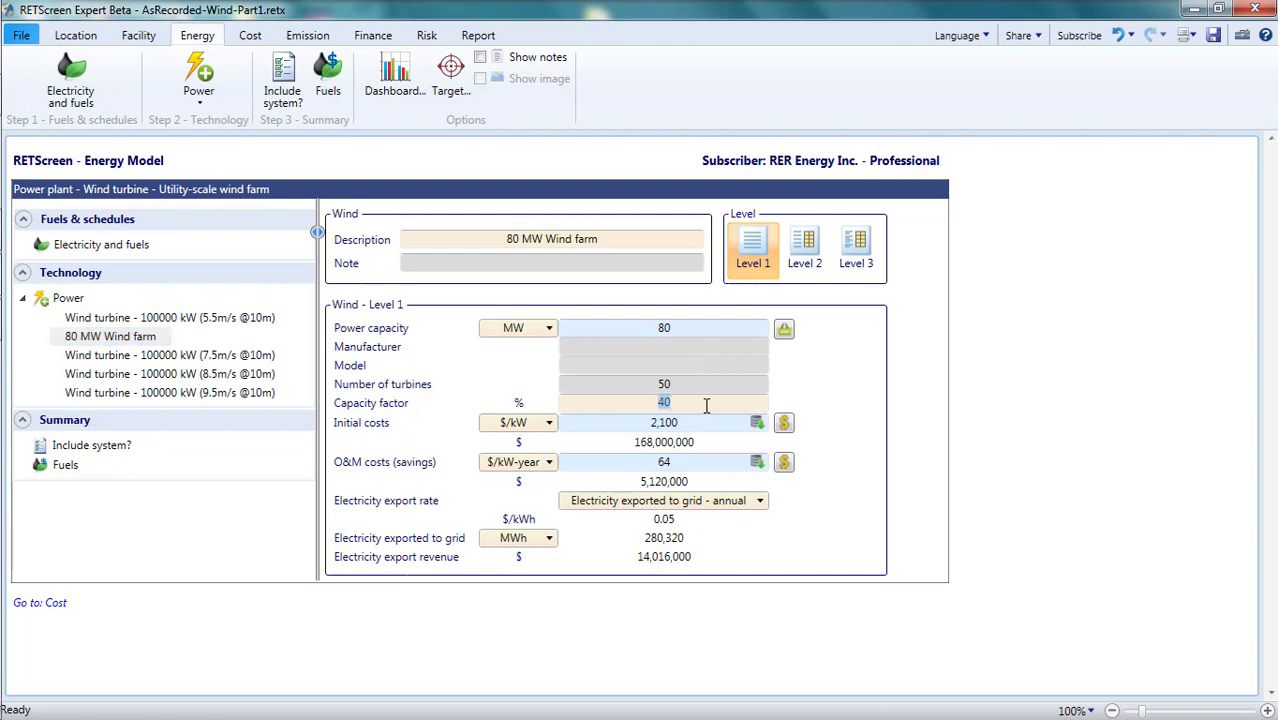
{"action": "left_click", "coordinate": [815, 261]}
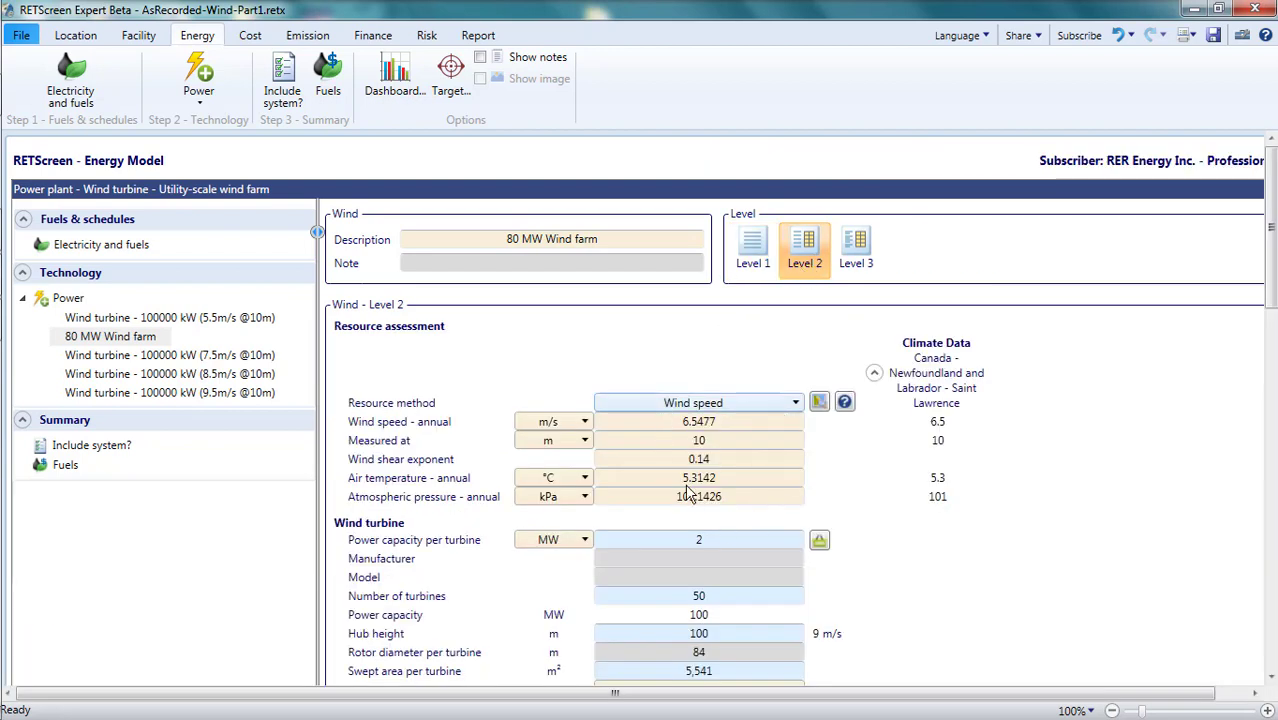
{"action": "left_click", "coordinate": [66, 42]}
Check the climate table's 6.5 m/s annual wind speed and its 10 m measurement height
{"action": "scroll", "coordinate": [548, 412], "scroll_direction": "down", "scroll_amount": 3}
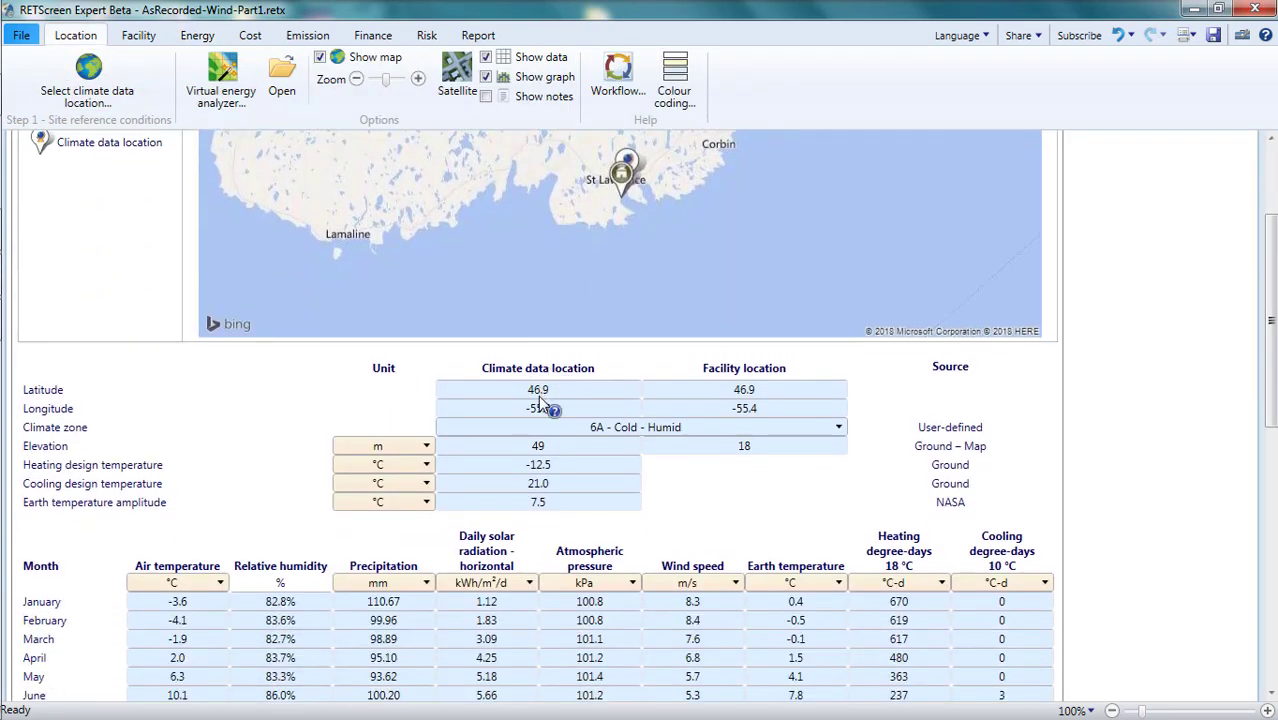
{"action": "scroll", "coordinate": [546, 412], "scroll_direction": "down", "scroll_amount": 5}
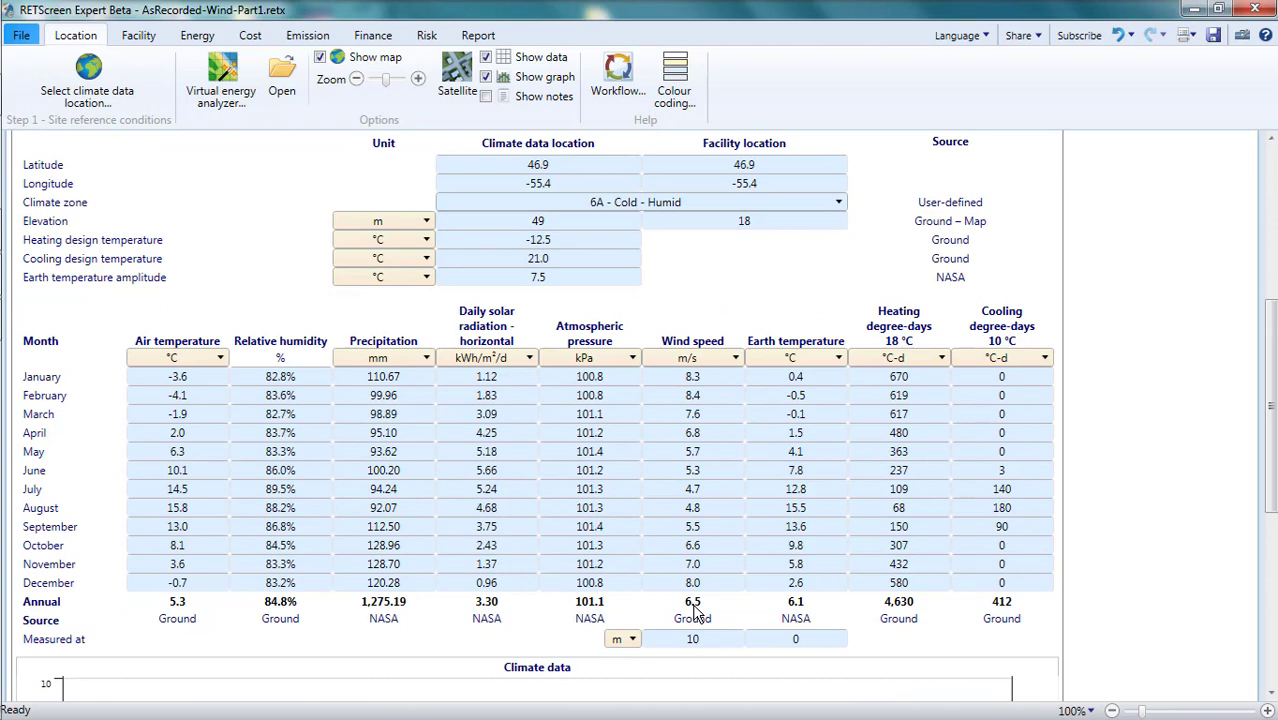
{"action": "left_click", "coordinate": [696, 604]}
{"action": "scroll", "coordinate": [700, 660], "scroll_direction": "down", "scroll_amount": 3}
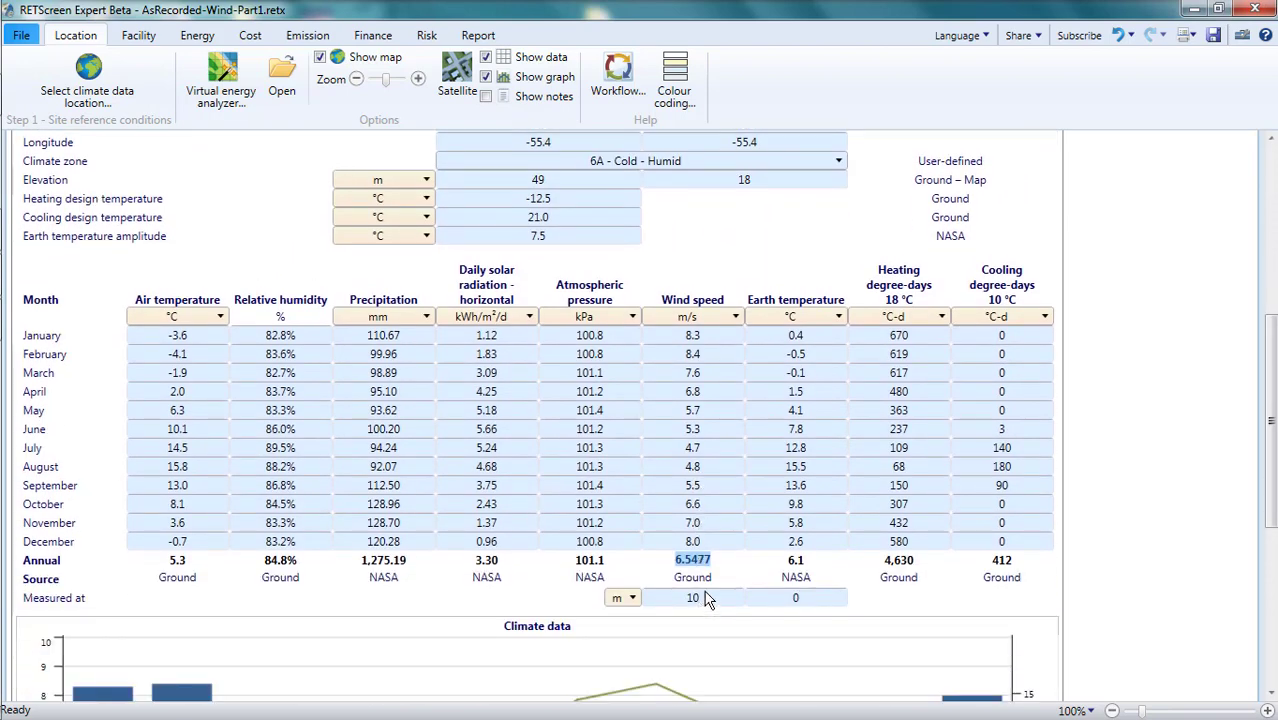
{"action": "left_click", "coordinate": [705, 597]}
Read through and close the energy resource maps help from the wind farm's Level 2 page
{"action": "left_click", "coordinate": [195, 38]}
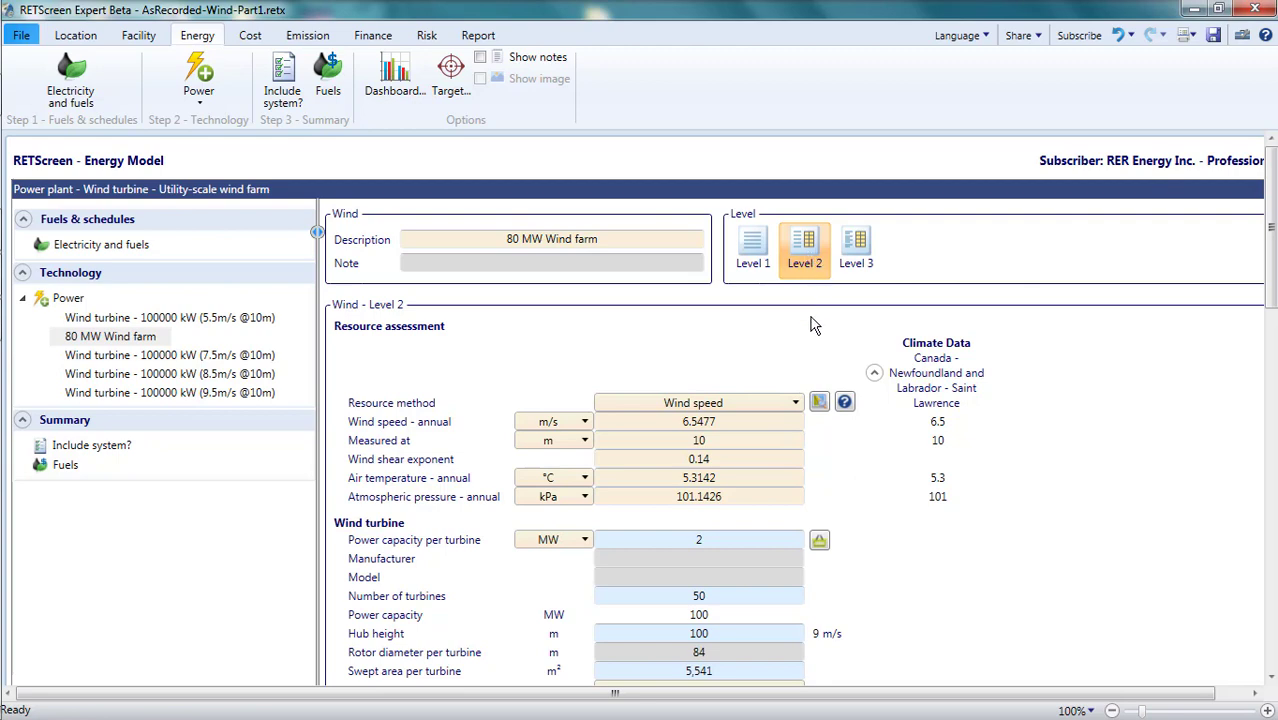
{"action": "left_click", "coordinate": [845, 402]}
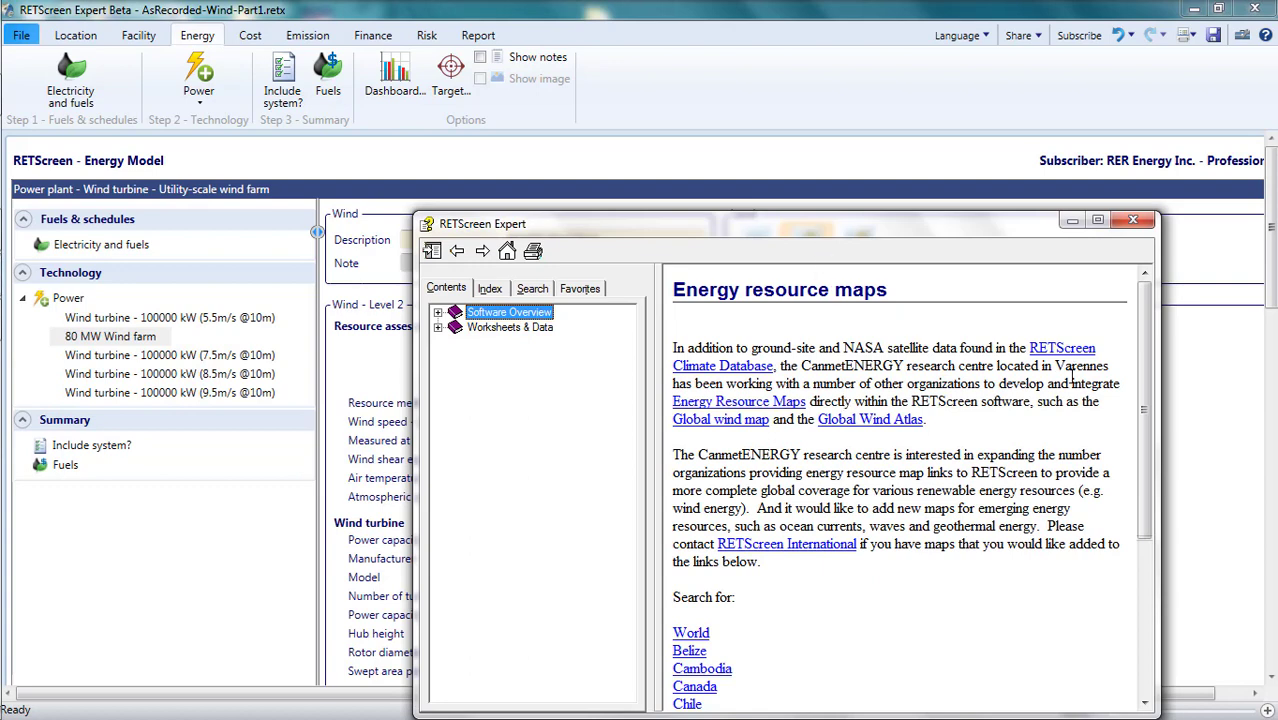
{"action": "left_click", "coordinate": [1147, 338]}
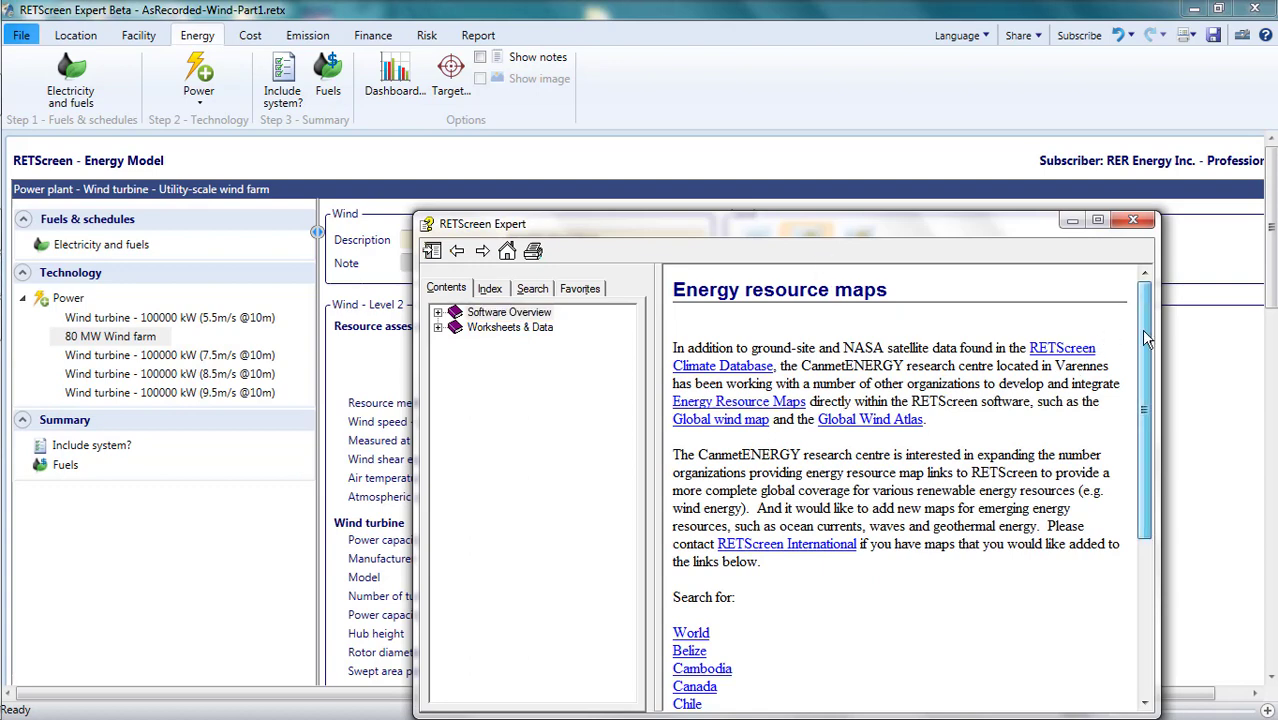
{"action": "left_click_drag", "start_coordinate": [1147, 338], "coordinate": [1148, 517]}
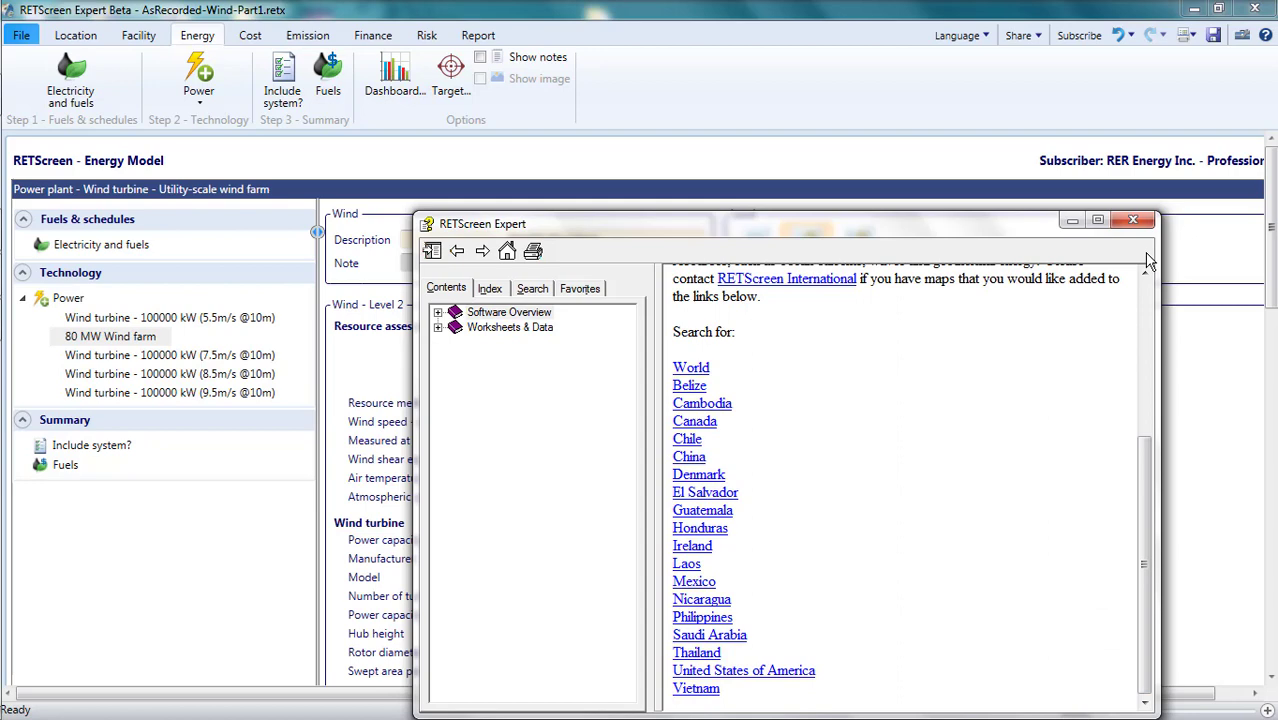
{"action": "left_click", "coordinate": [1133, 219]}
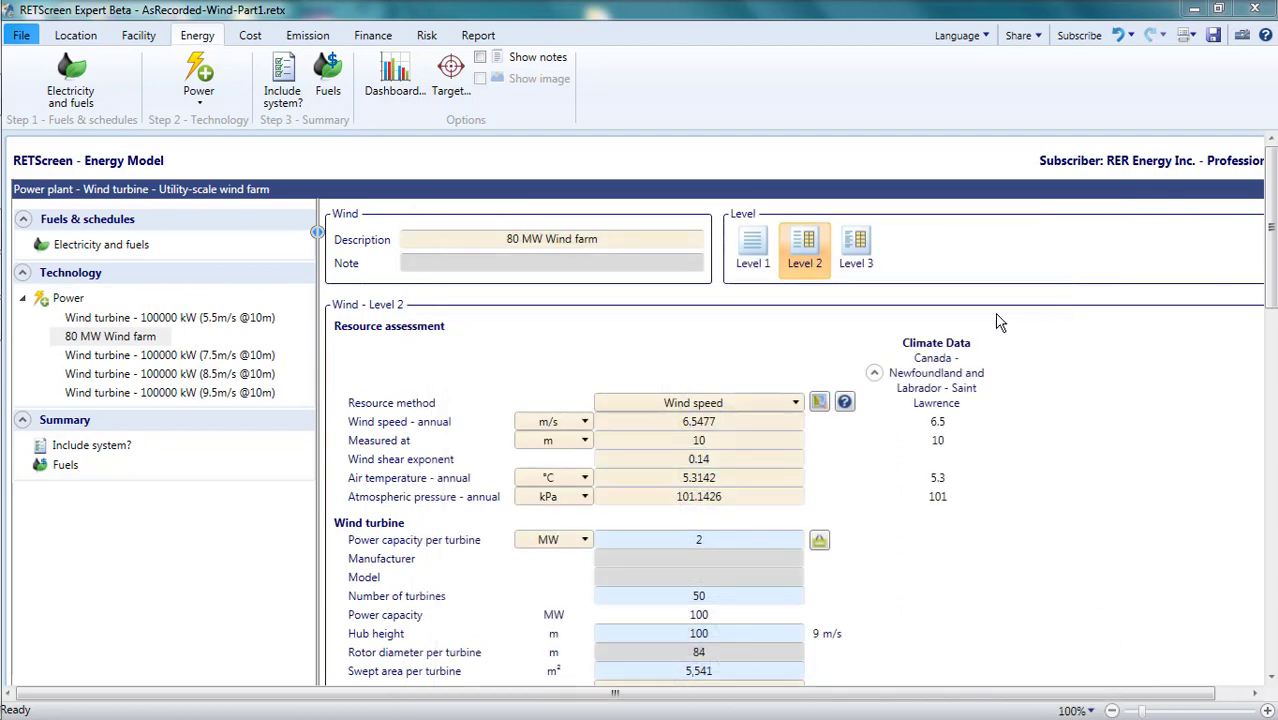
Open Global Wind Atlas and search for 'St. Lawrence, NL' to centre the map there
{"action": "left_click", "coordinate": [819, 402]}
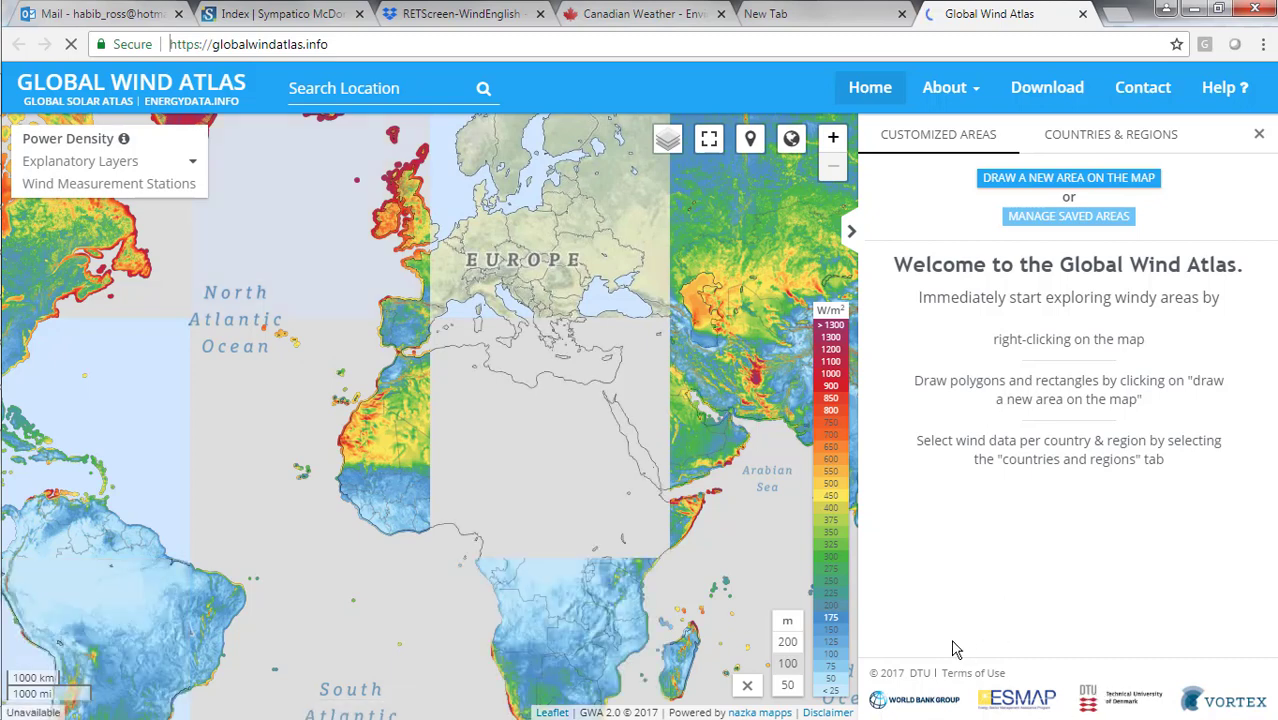
{"action": "left_click", "coordinate": [368, 87]}
{"action": "type", "text": "St. Lawrence, NL"}
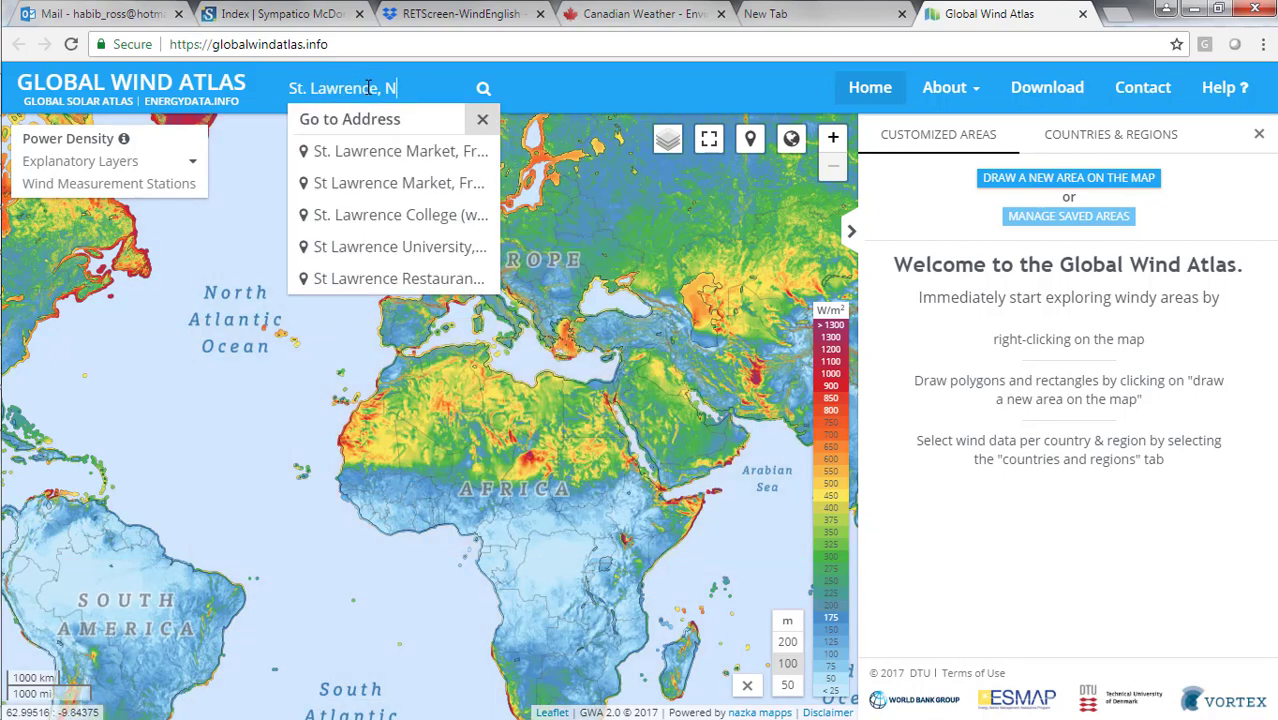
{"action": "left_click", "coordinate": [318, 150]}
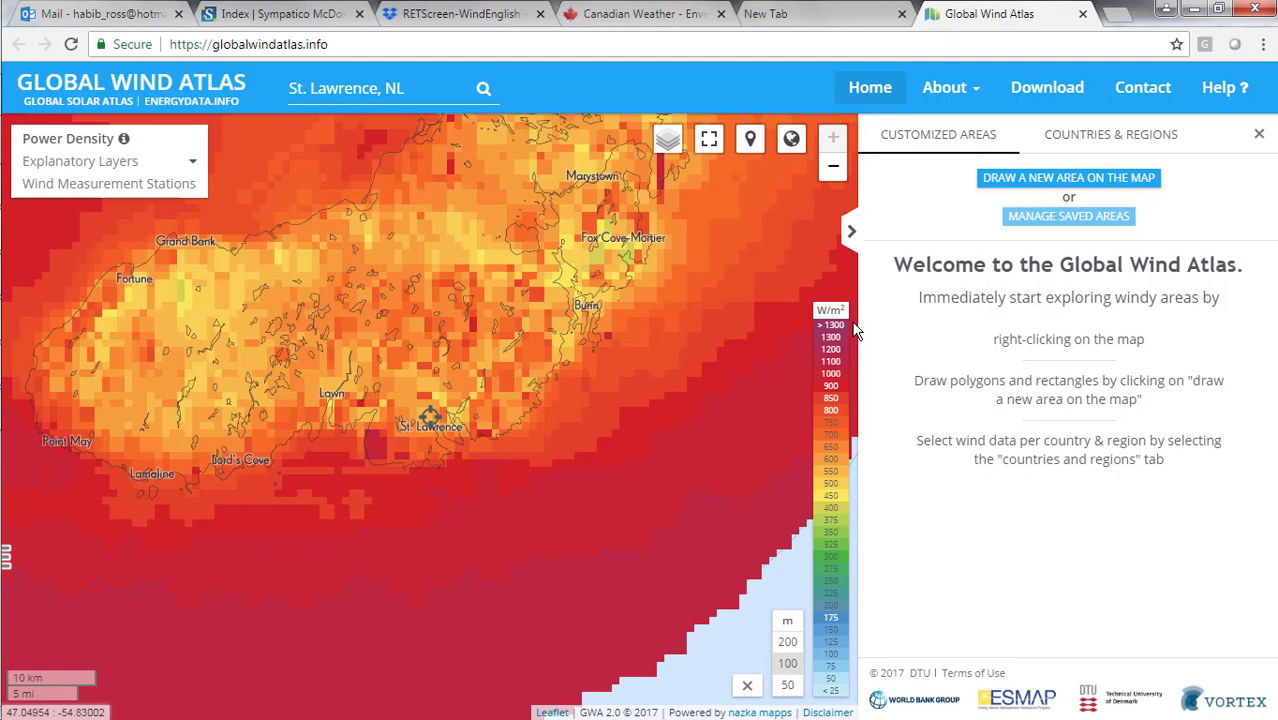
Try the Wind Speed, Orography, Roughness and Ruggedness Index layers, settling on Wind Speed
{"action": "left_click", "coordinate": [88, 164]}
{"action": "left_click", "coordinate": [88, 170]}
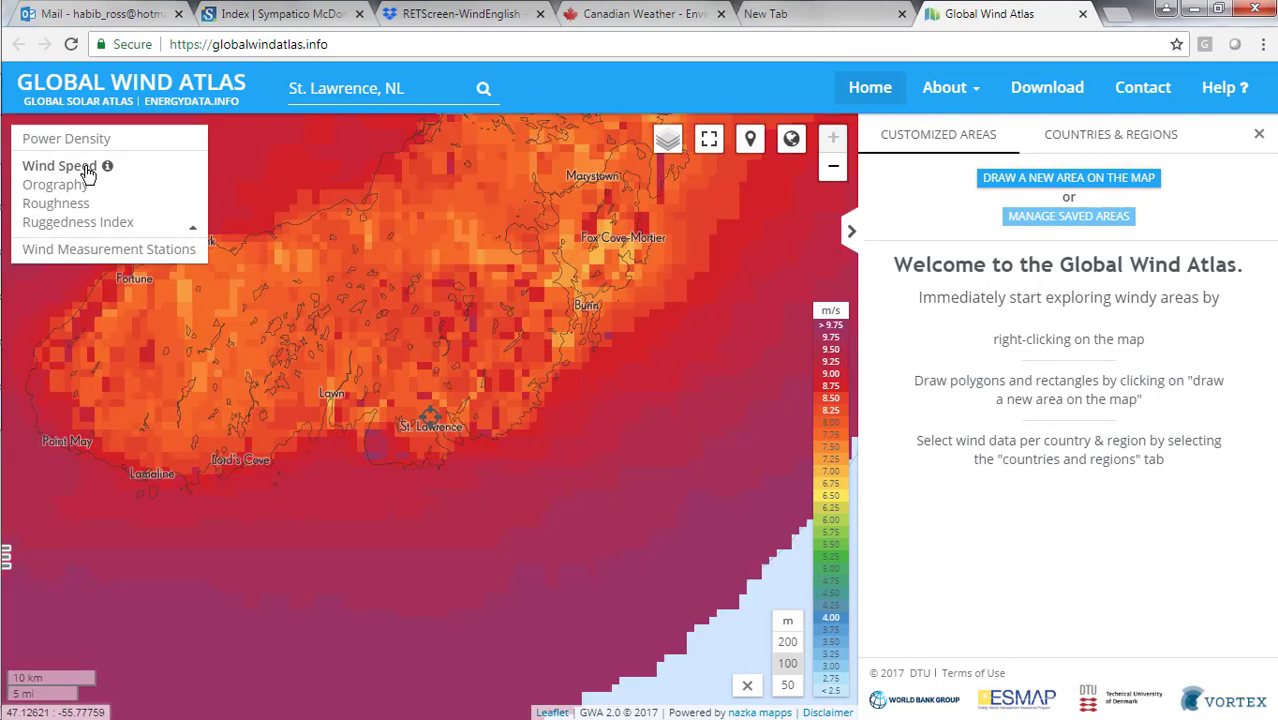
{"action": "left_click", "coordinate": [86, 185]}
{"action": "left_click", "coordinate": [80, 204]}
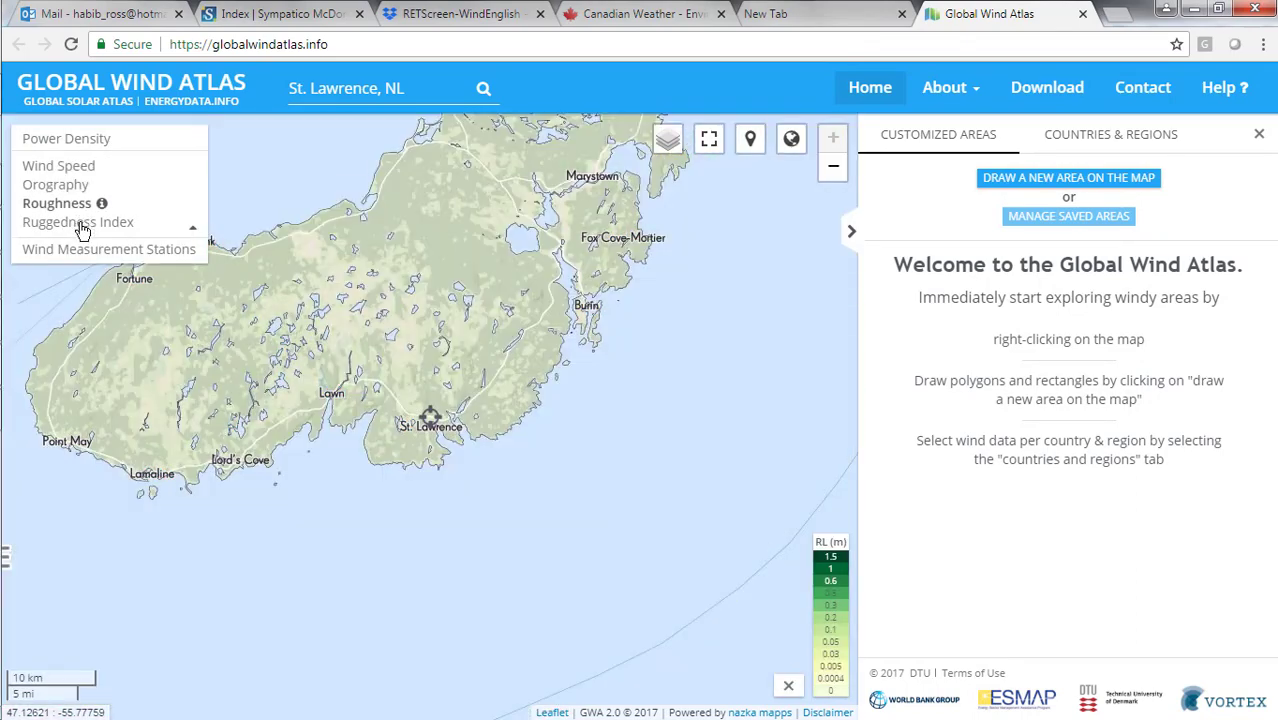
{"action": "left_click", "coordinate": [82, 228]}
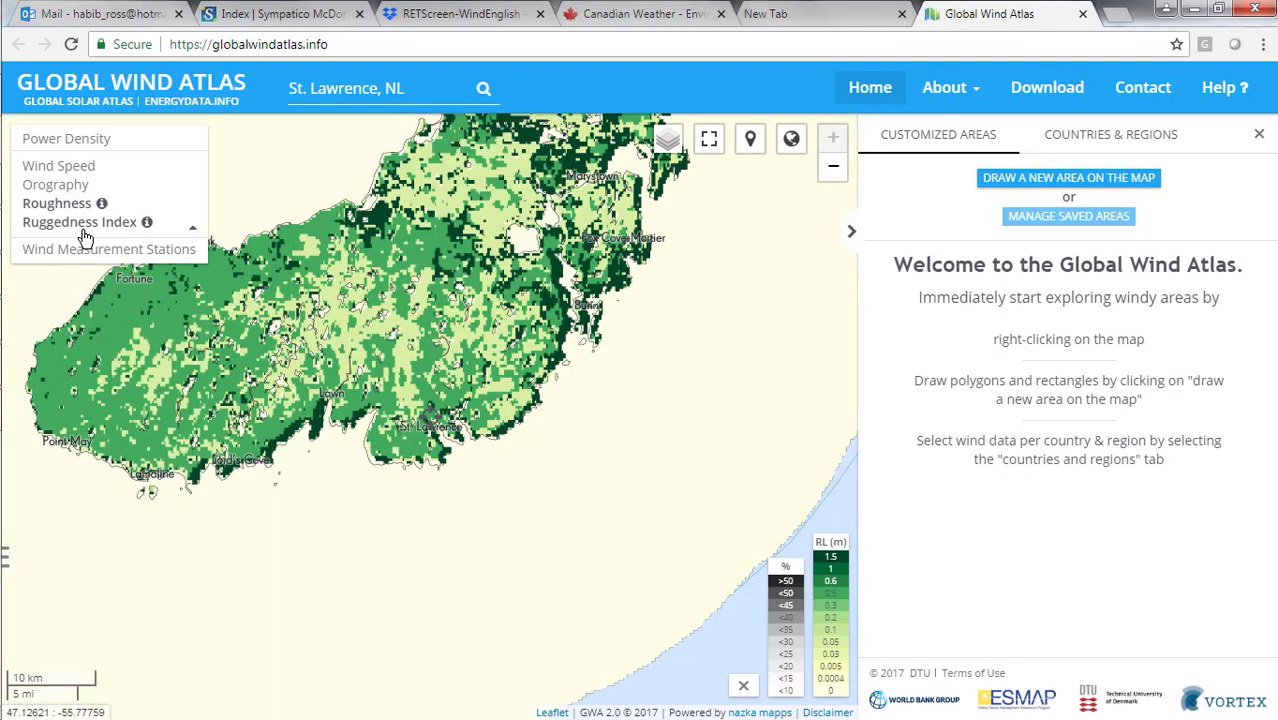
{"action": "left_click", "coordinate": [68, 141]}
{"action": "left_click", "coordinate": [68, 168]}
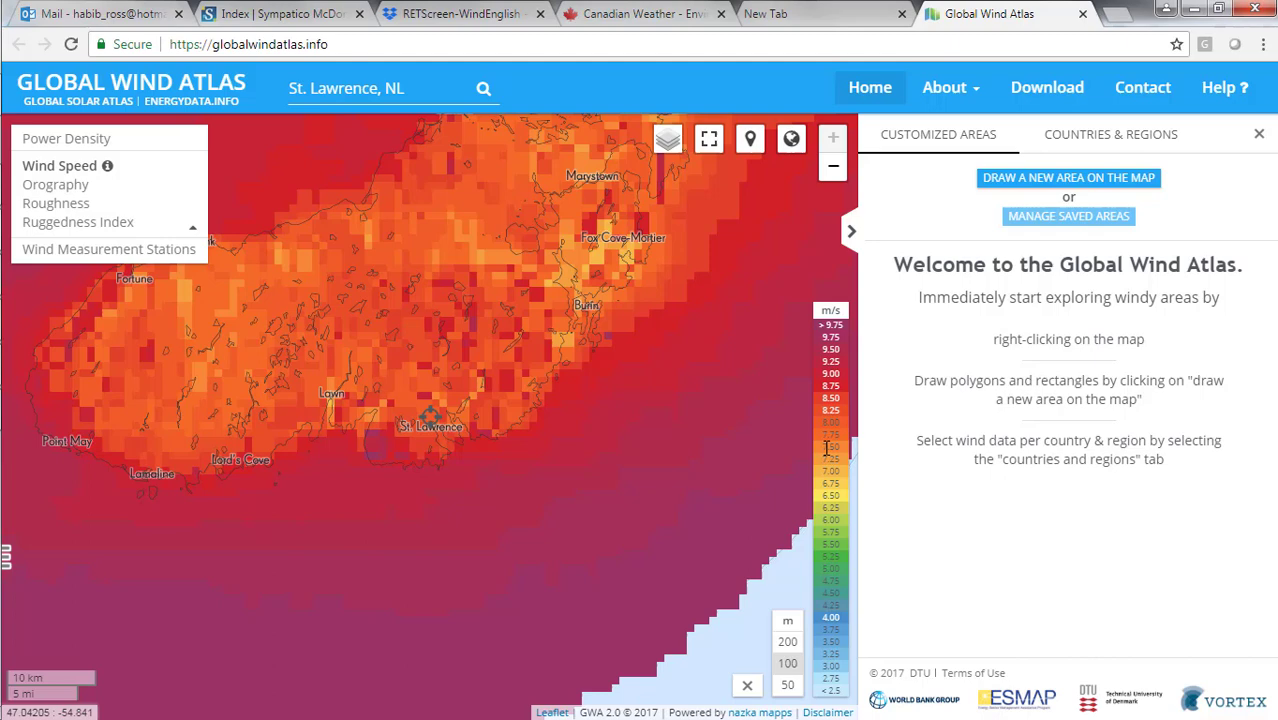
Step the wind speed map height through 50, 100 and 200 m
{"action": "left_click", "coordinate": [795, 696]}
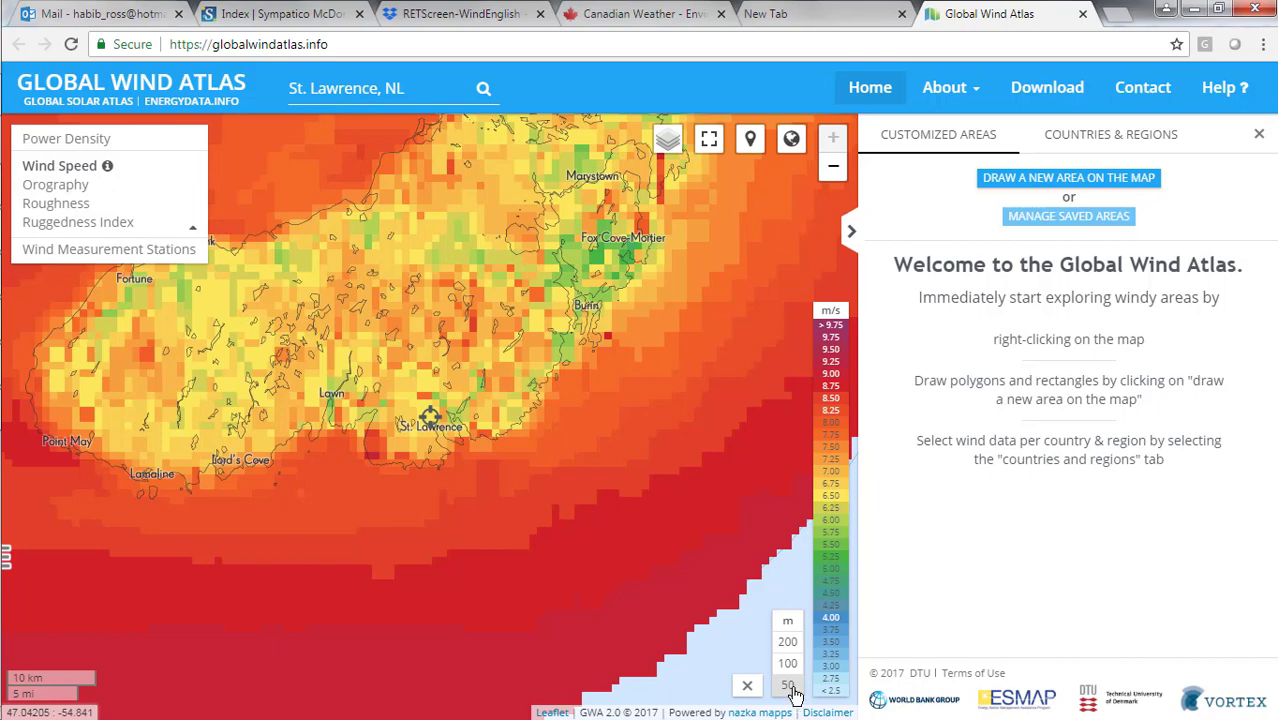
{"action": "left_click", "coordinate": [789, 666]}
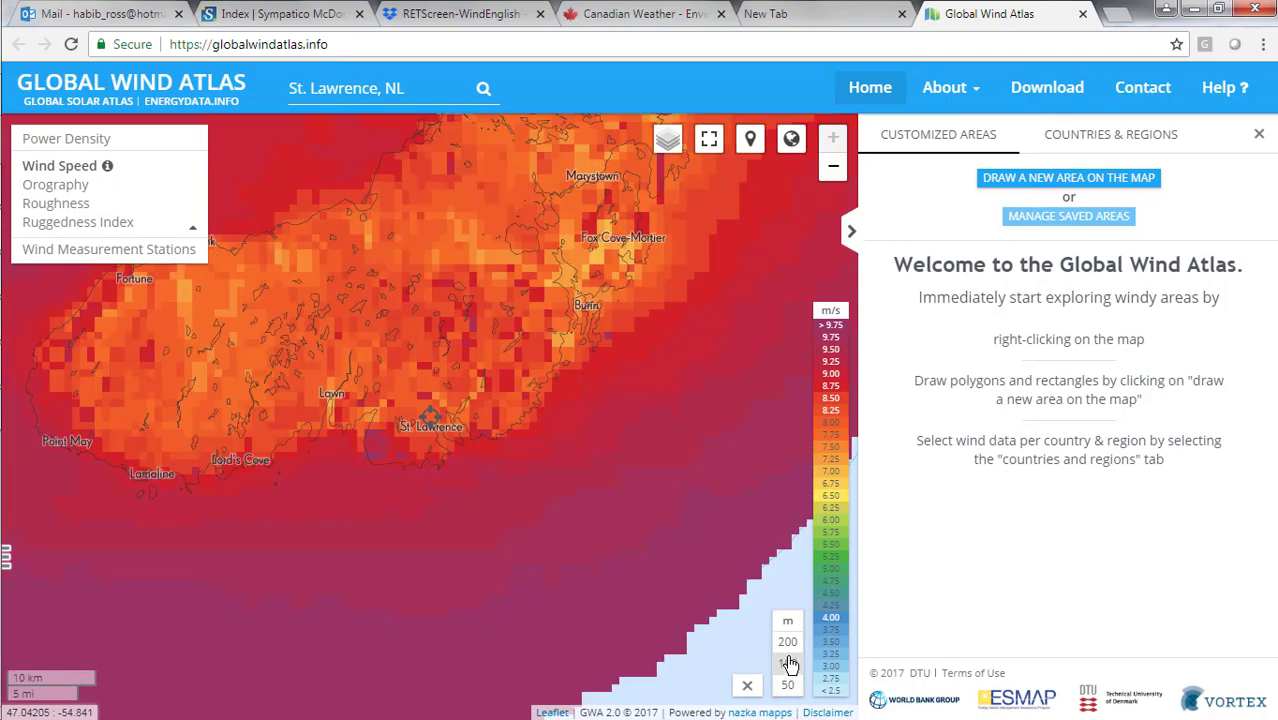
{"action": "left_click", "coordinate": [789, 643]}
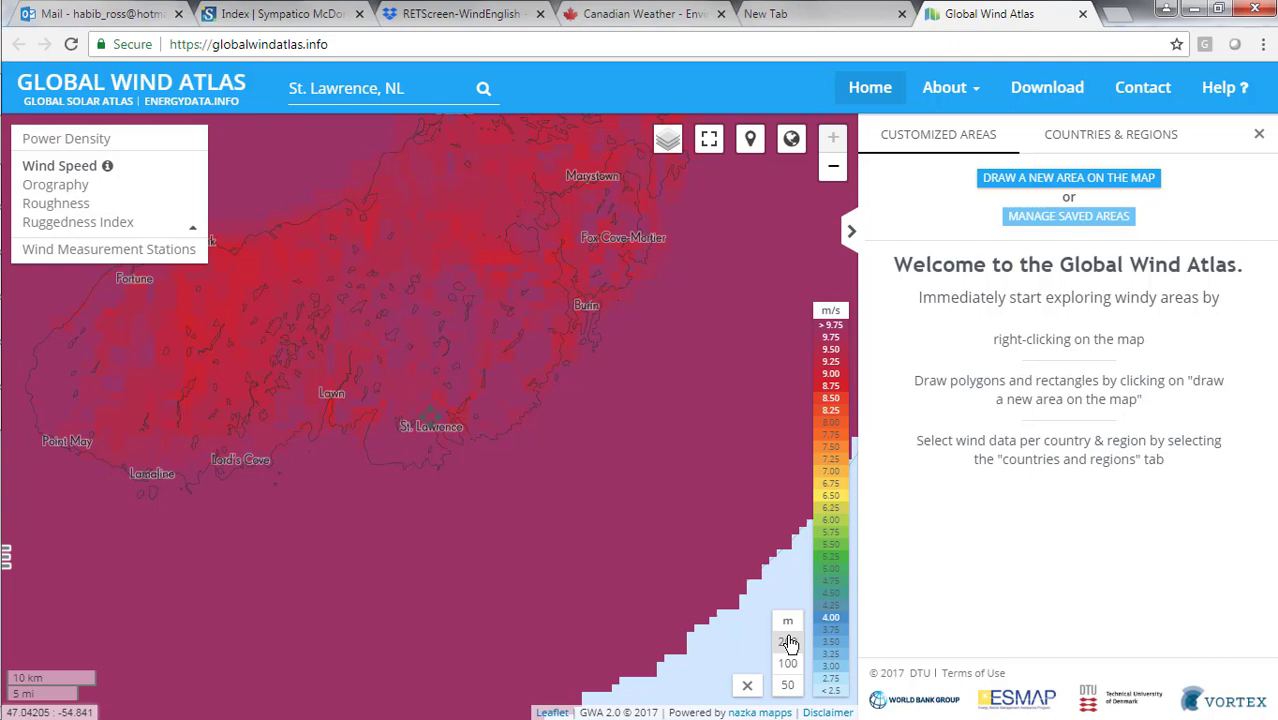
Return the wind speed map to 100 m and draw a small rectangular area near Lawn
{"action": "left_click", "coordinate": [790, 665]}
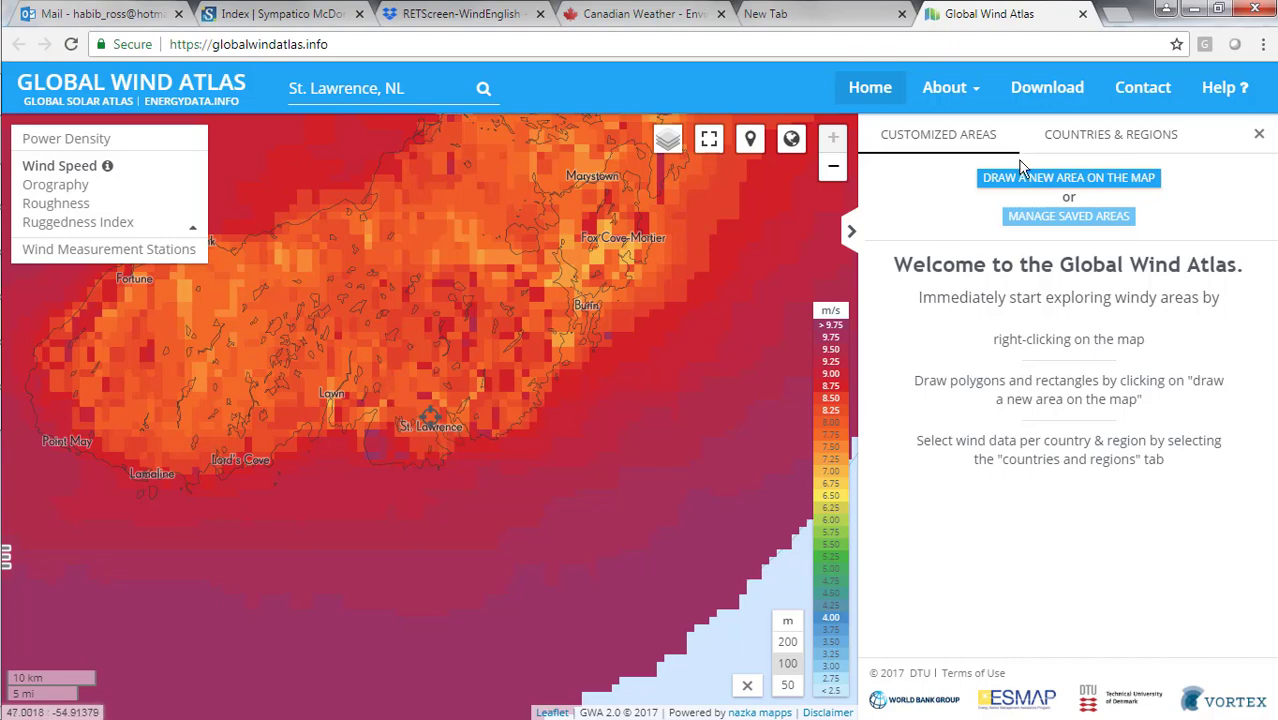
{"action": "left_click", "coordinate": [1021, 186]}
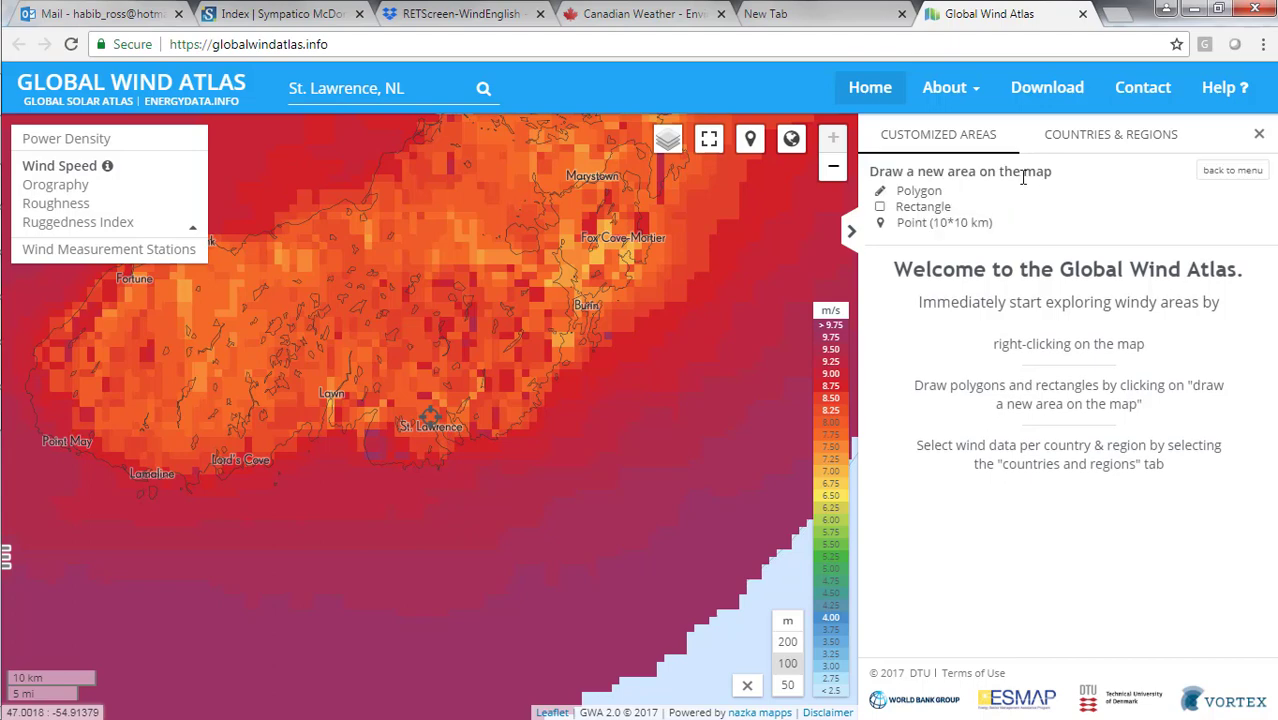
{"action": "left_click", "coordinate": [916, 210]}
{"action": "mouse_move", "coordinate": [364, 345]}
{"action": "left_mouse_down"}
{"action": "mouse_move", "coordinate": [412, 450]}
{"action": "mouse_move", "coordinate": [447, 457]}
{"action": "left_mouse_up"}
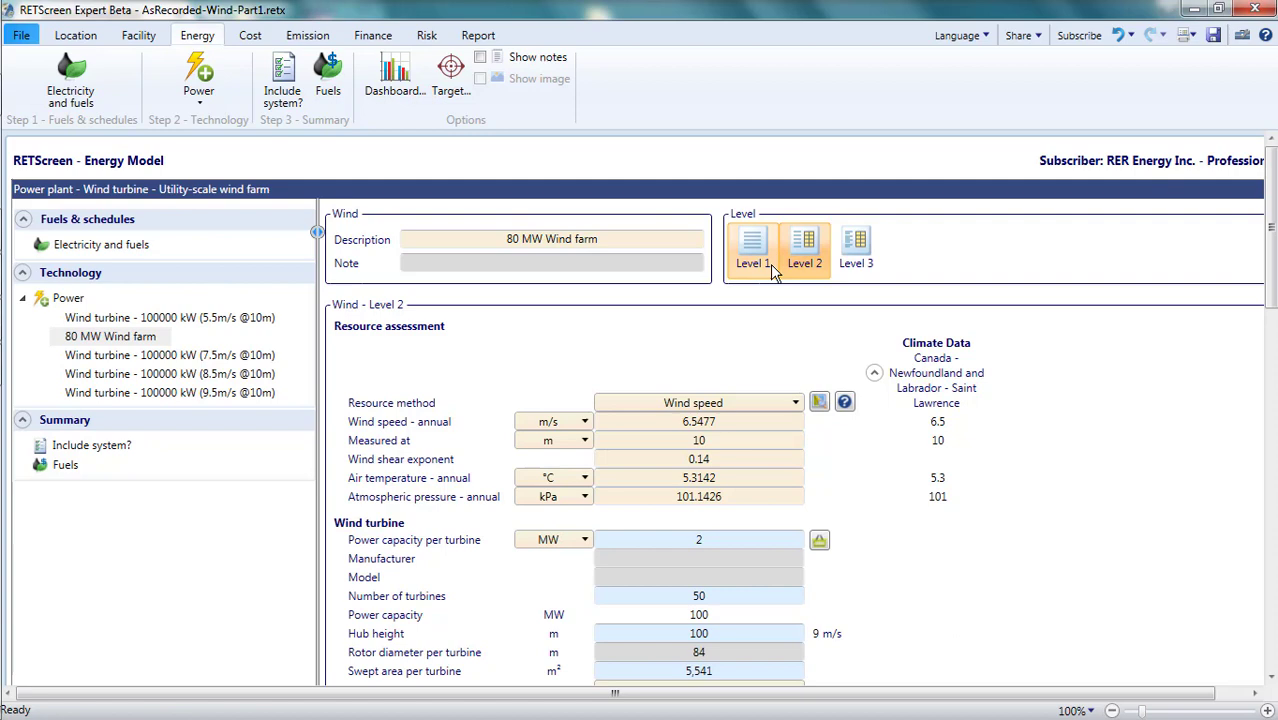
Toggle the wind farm between Level 1 and Level 2, checking the capacity factor, ending on Level 2
{"action": "left_click", "coordinate": [770, 264]}
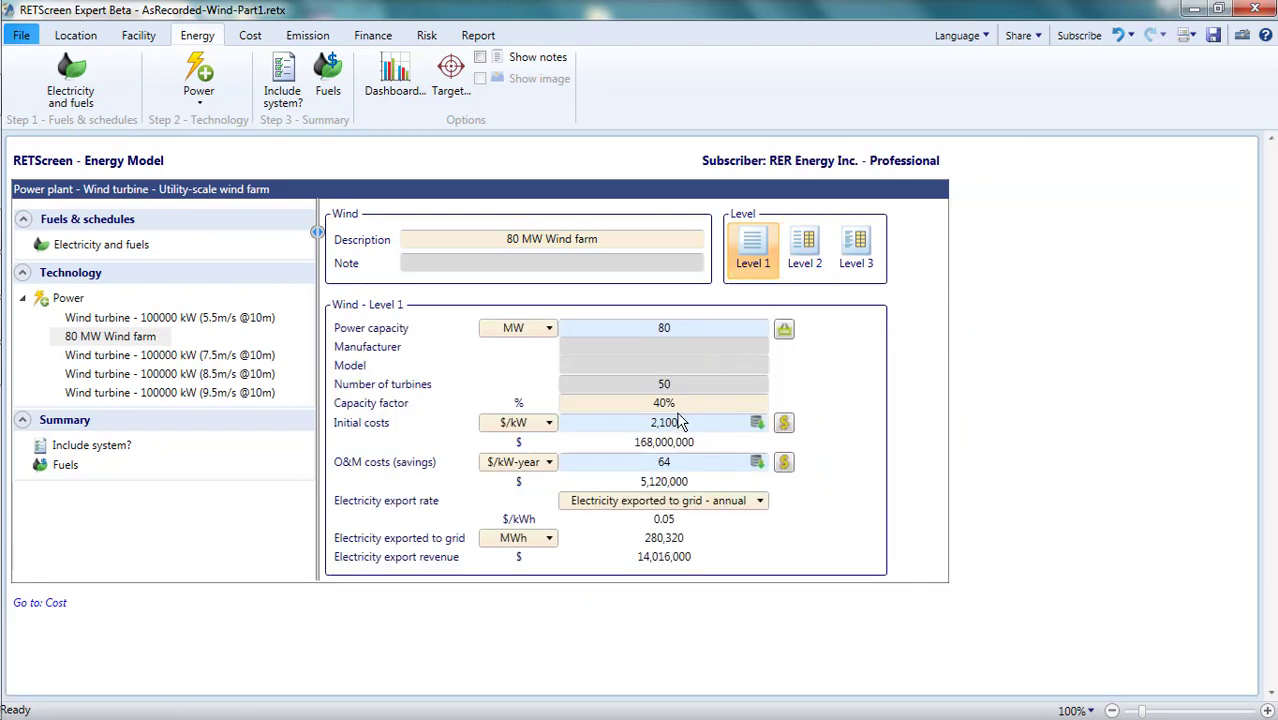
{"action": "left_click", "coordinate": [680, 403]}
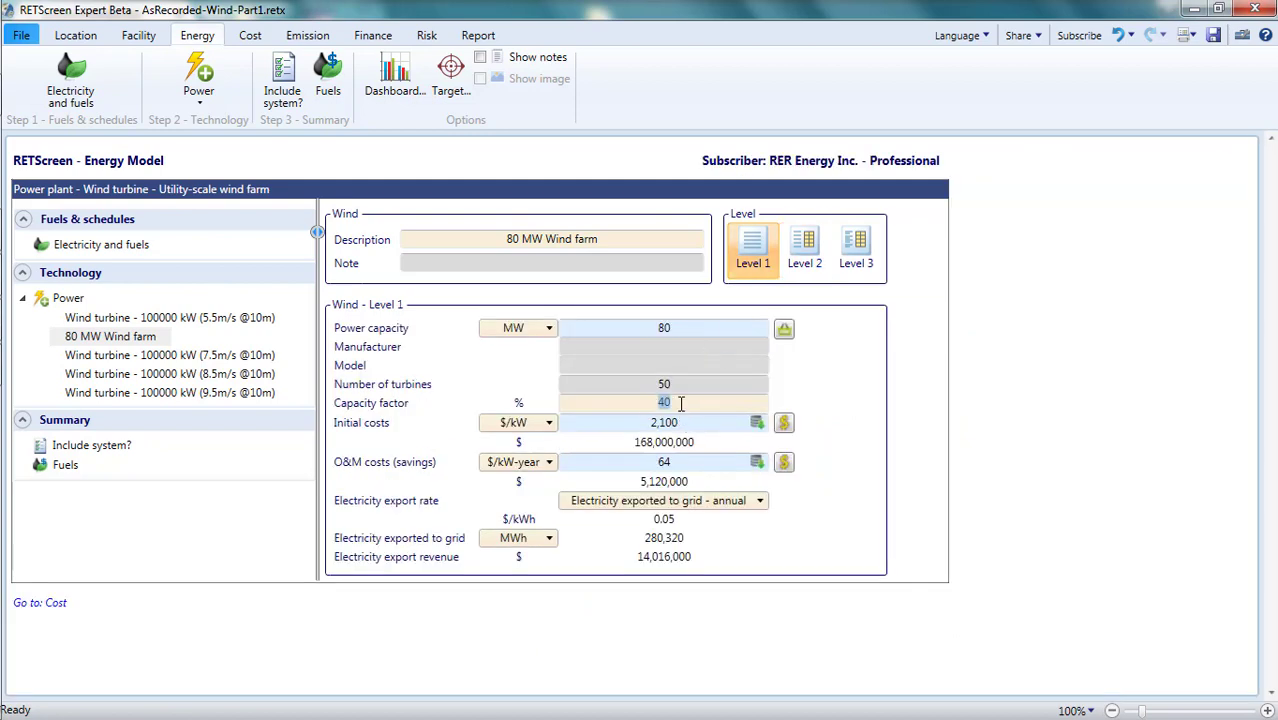
{"action": "left_click", "coordinate": [808, 245]}
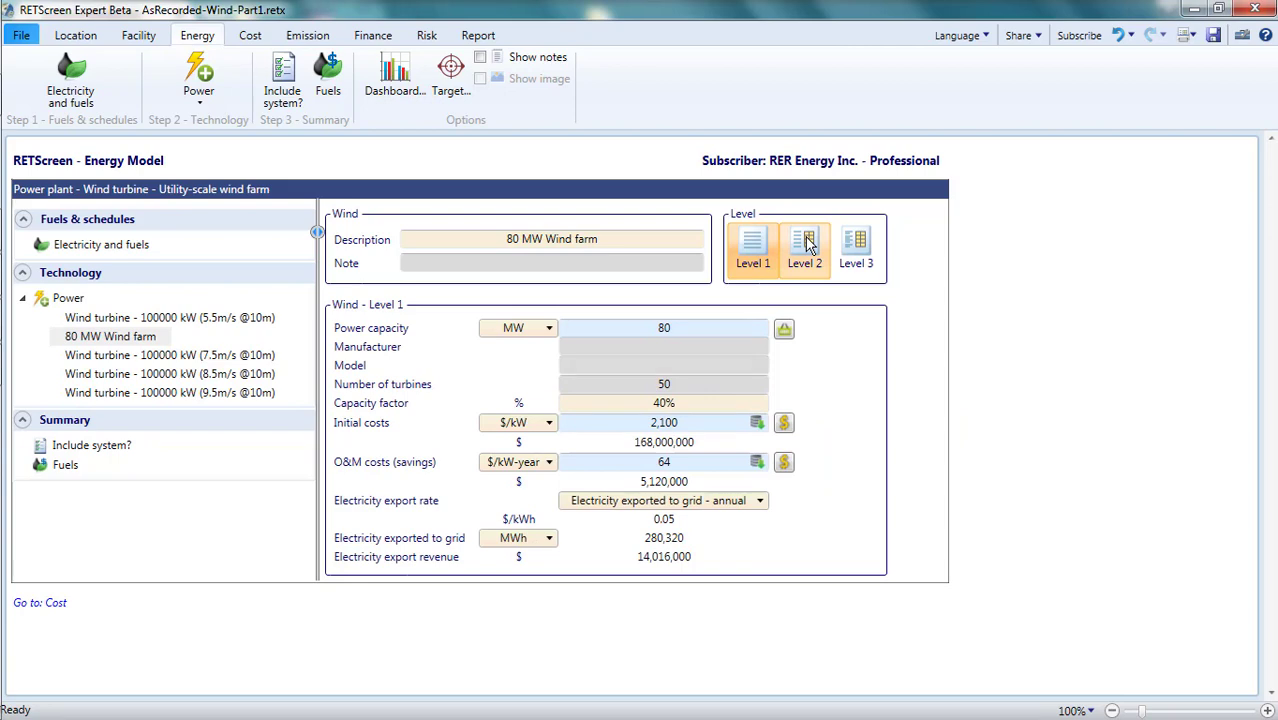
{"action": "left_click", "coordinate": [808, 243]}
{"action": "scroll", "coordinate": [866, 455], "scroll_direction": "down", "scroll_amount": 8}
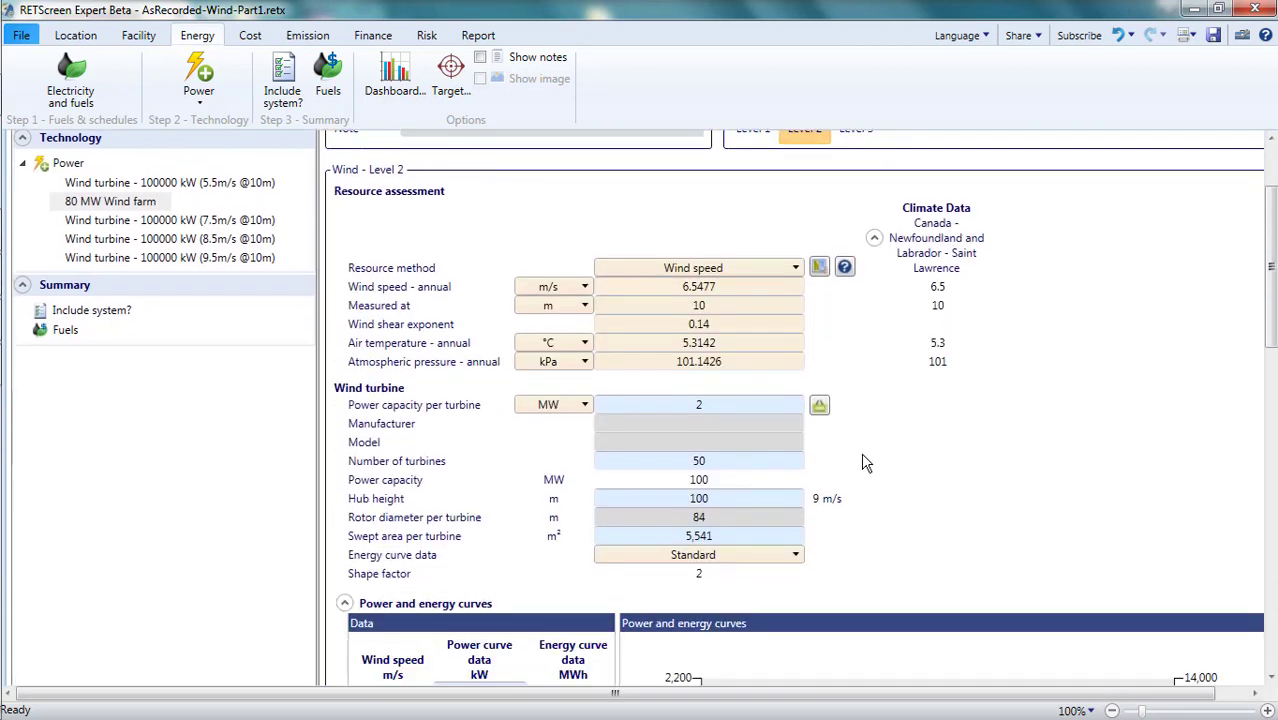
{"action": "scroll", "coordinate": [866, 463], "scroll_direction": "down", "scroll_amount": 8}
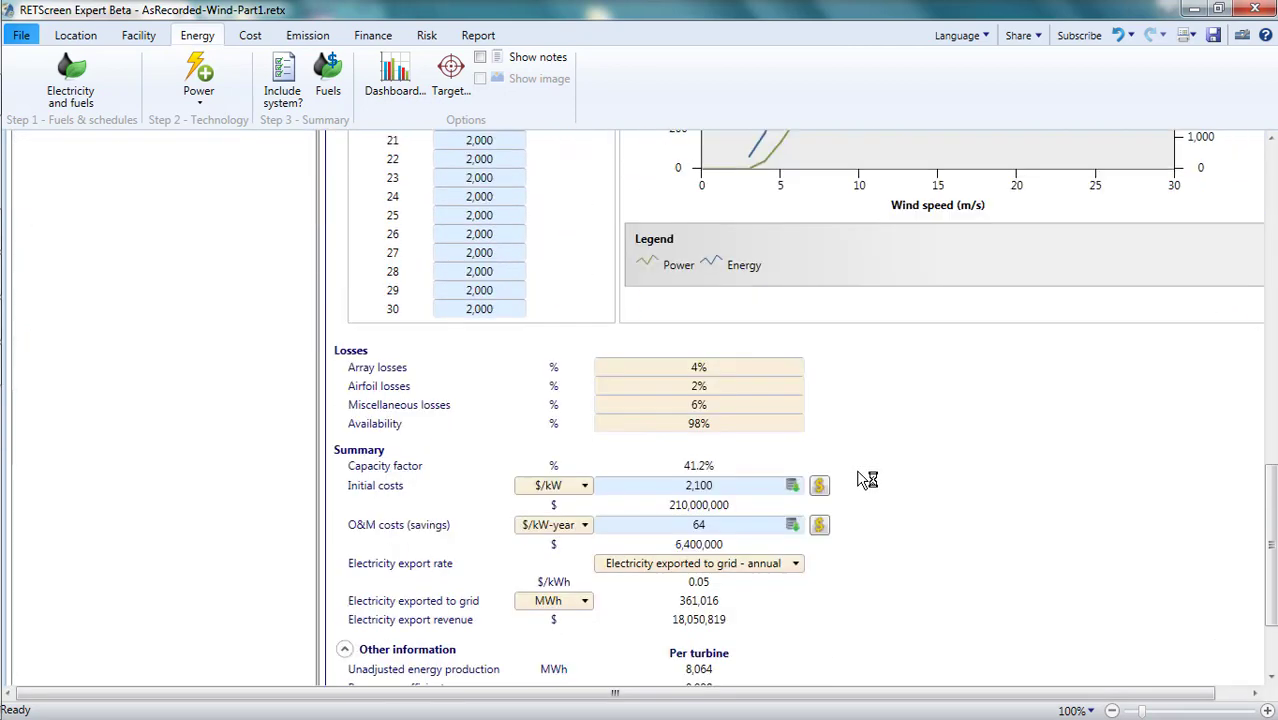
{"action": "left_click", "coordinate": [698, 421]}
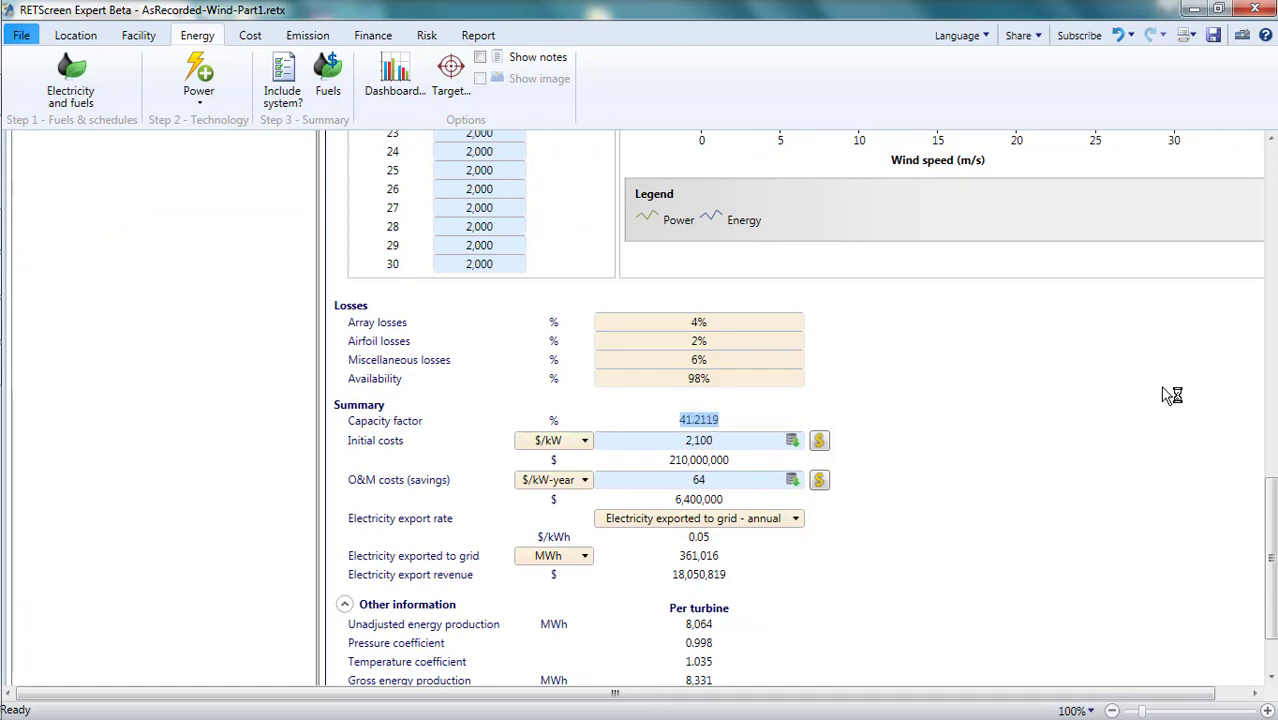
{"action": "scroll", "coordinate": [800, 400], "scroll_direction": "up", "scroll_amount": 15}
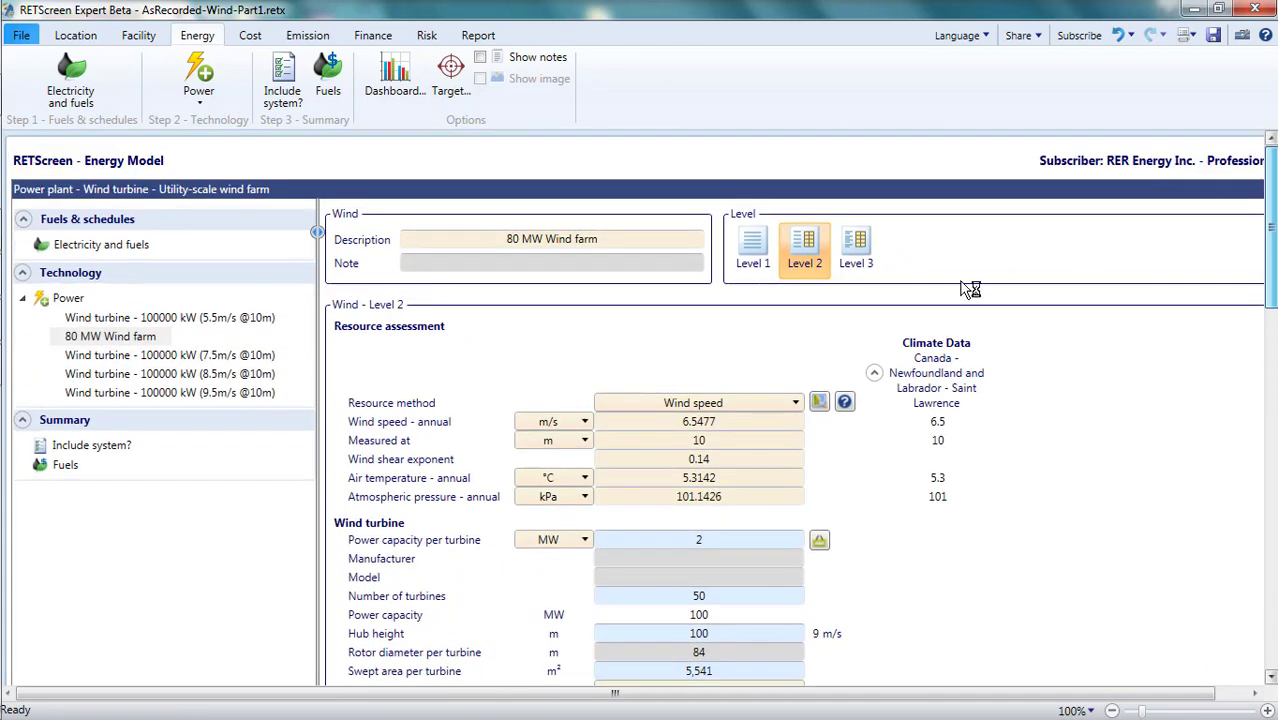
{"action": "left_click", "coordinate": [768, 266]}
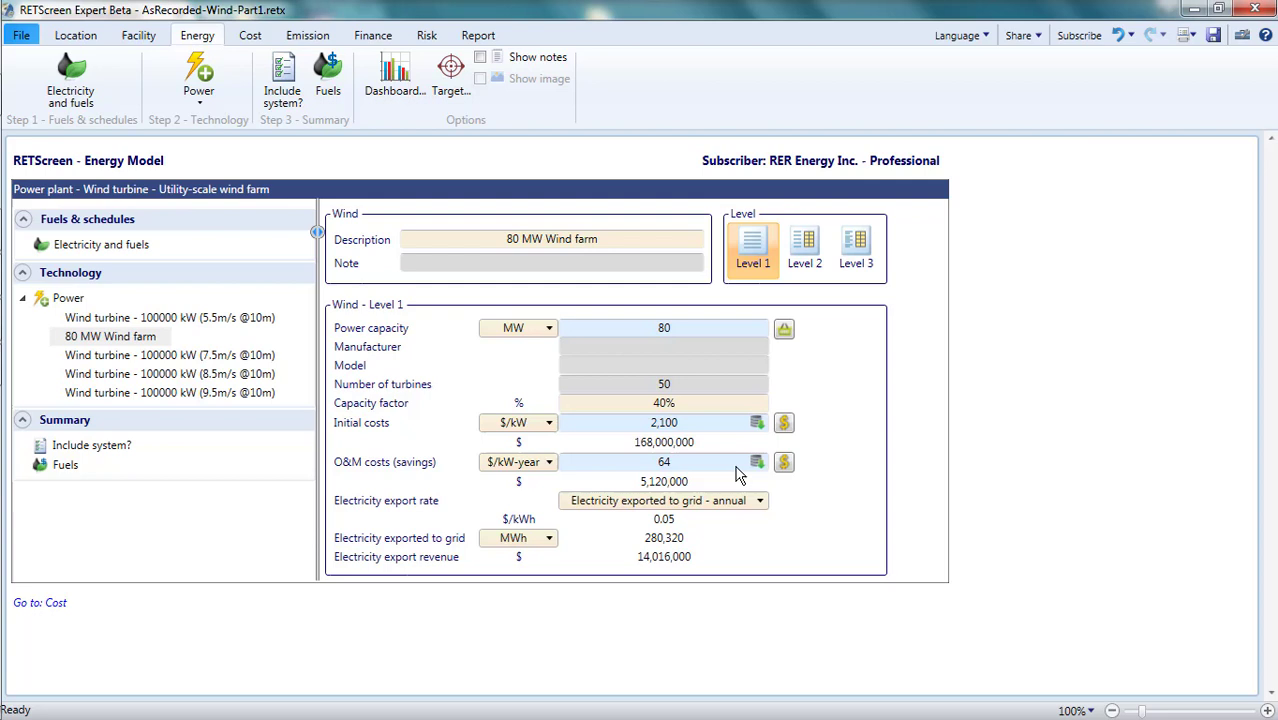
{"action": "left_click", "coordinate": [813, 268]}
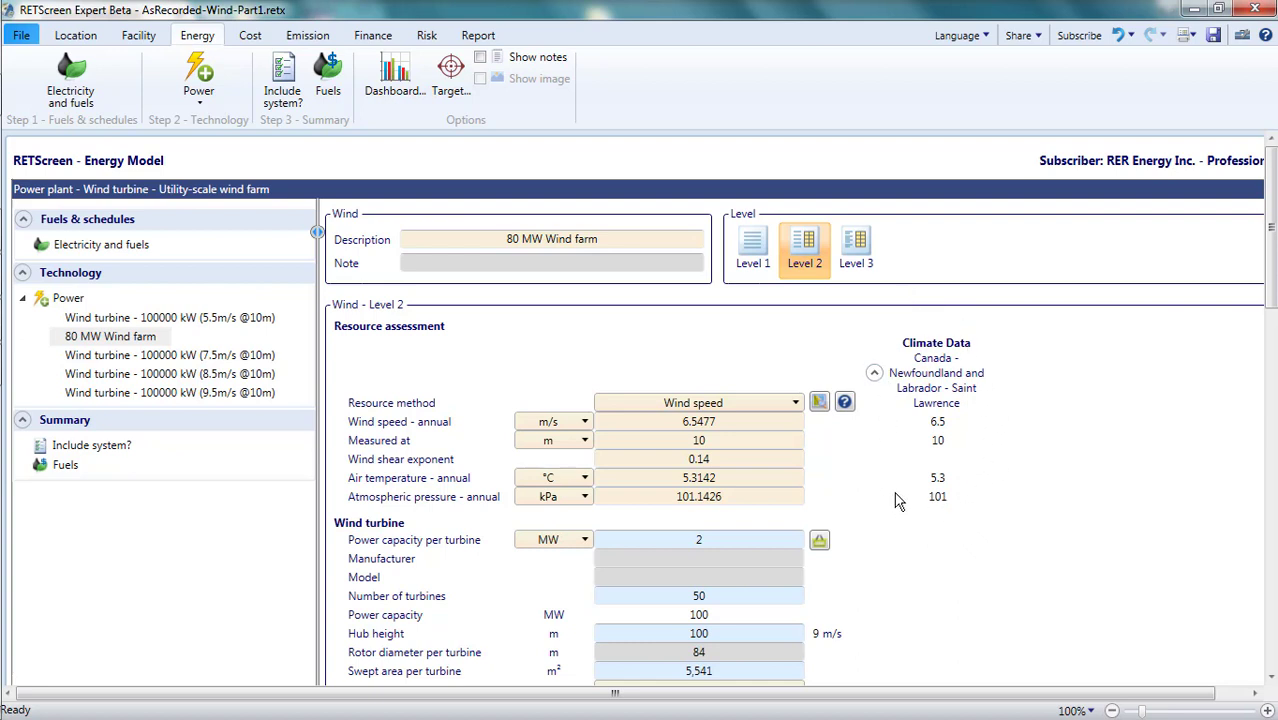
Inspect the 6.5477 m/s annual wind speed, 10 m measurement height and 9 m/s hub-height speed
{"action": "left_click", "coordinate": [741, 431]}
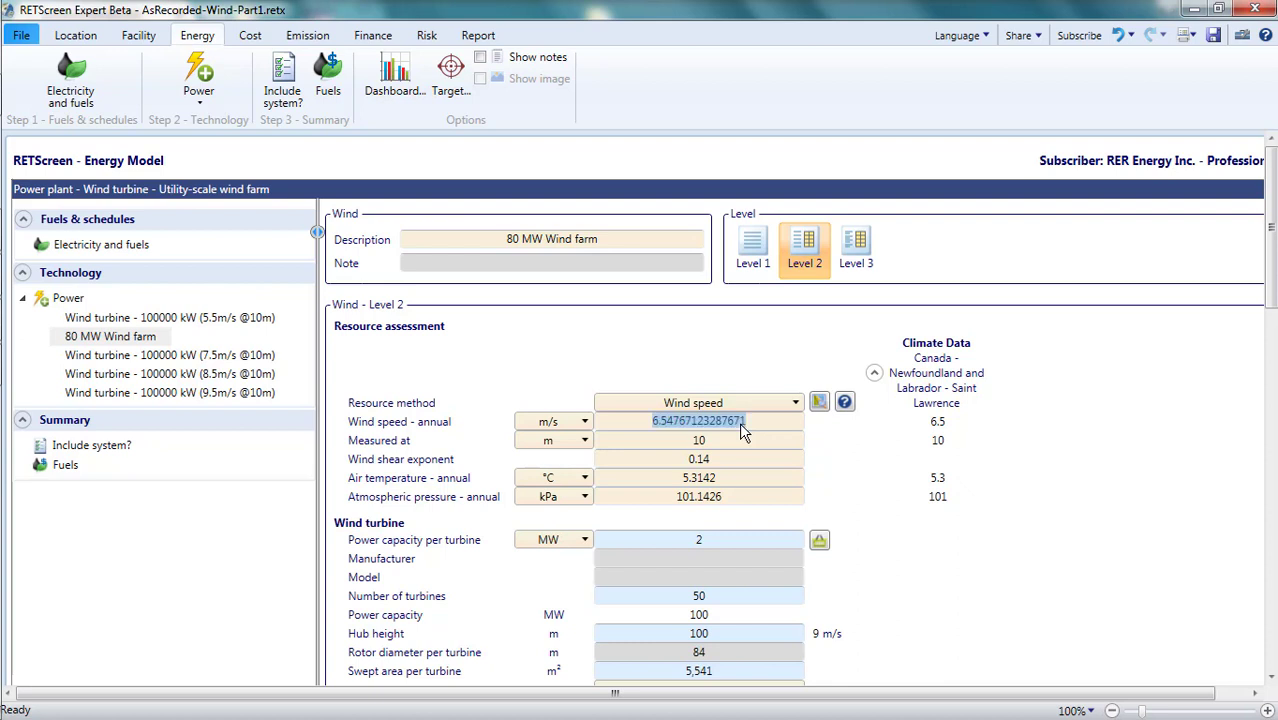
{"action": "left_click", "coordinate": [721, 440]}
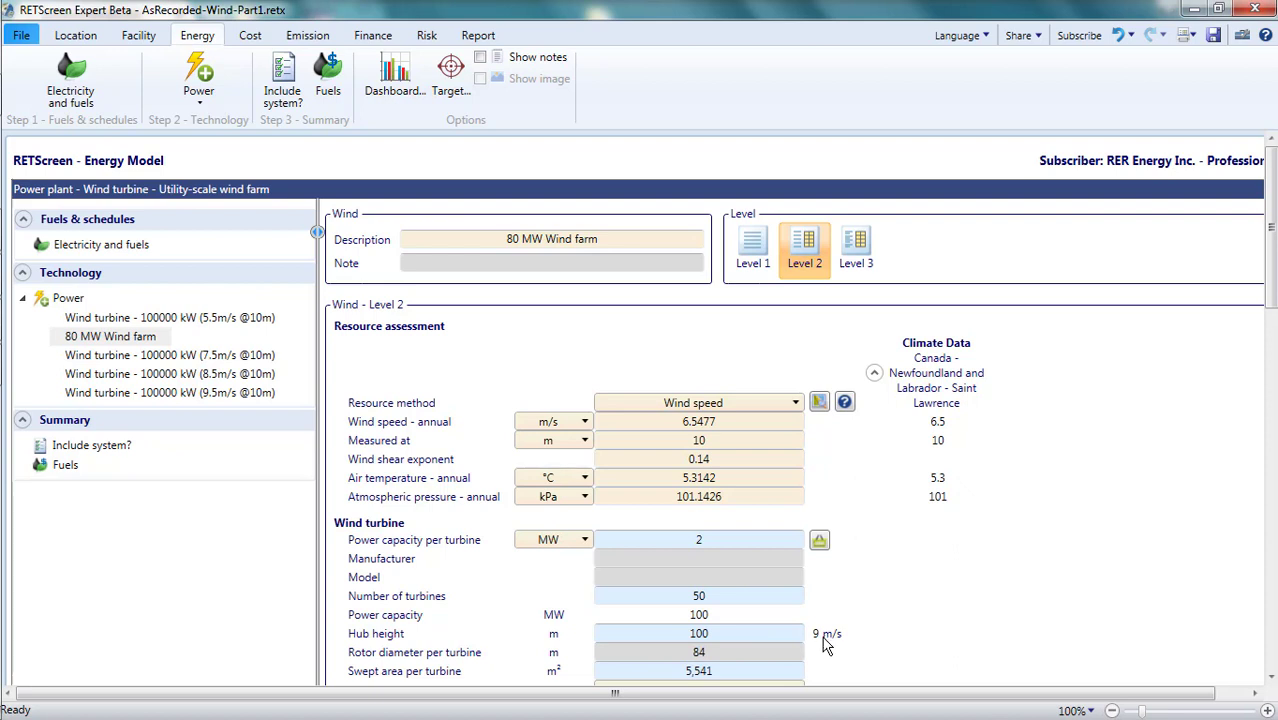
{"action": "left_click", "coordinate": [824, 640]}
Set the annual wind speed to 9.15 m/s measured at 100 m
{"action": "left_click", "coordinate": [752, 421]}
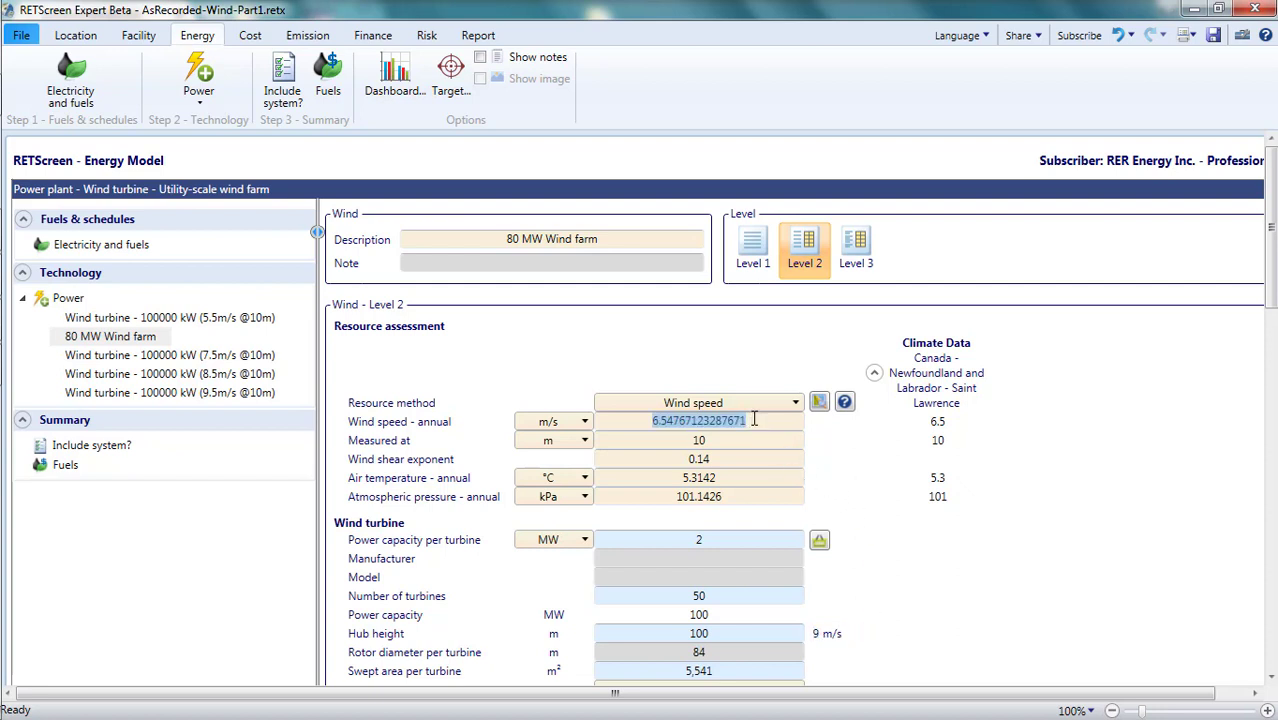
{"action": "type", "text": "9.15"}
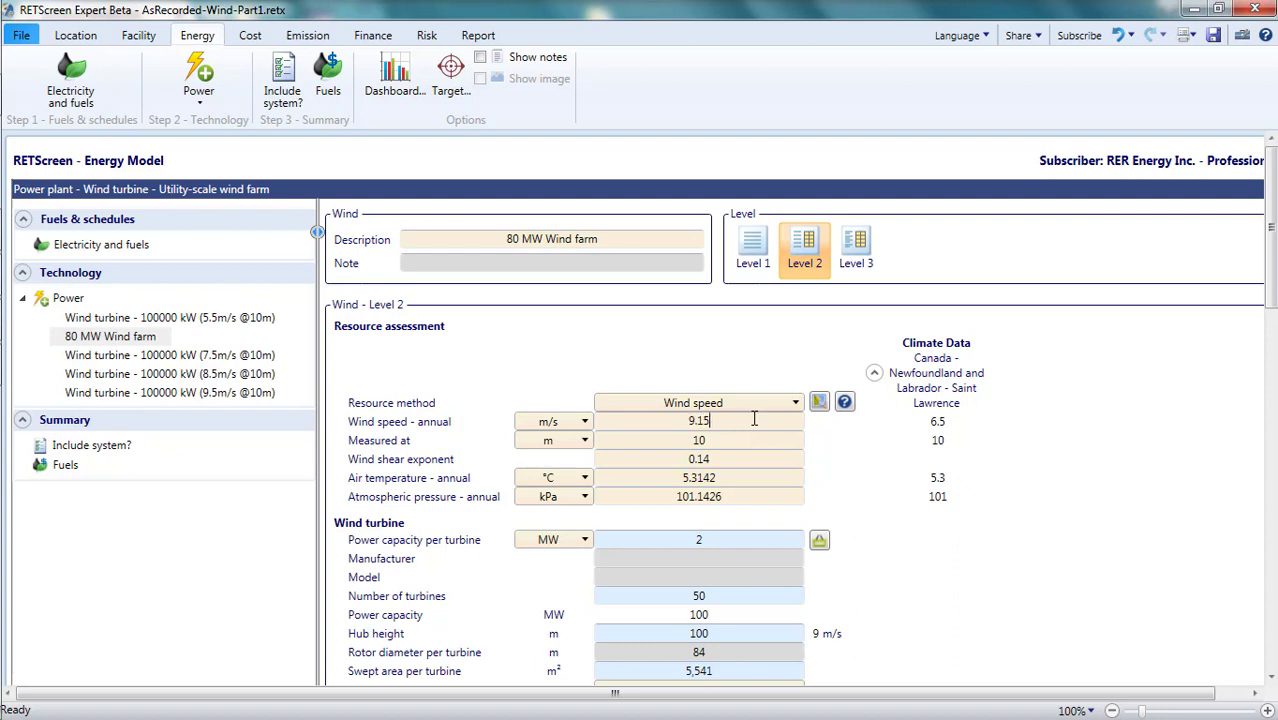
{"action": "left_click", "coordinate": [725, 443]}
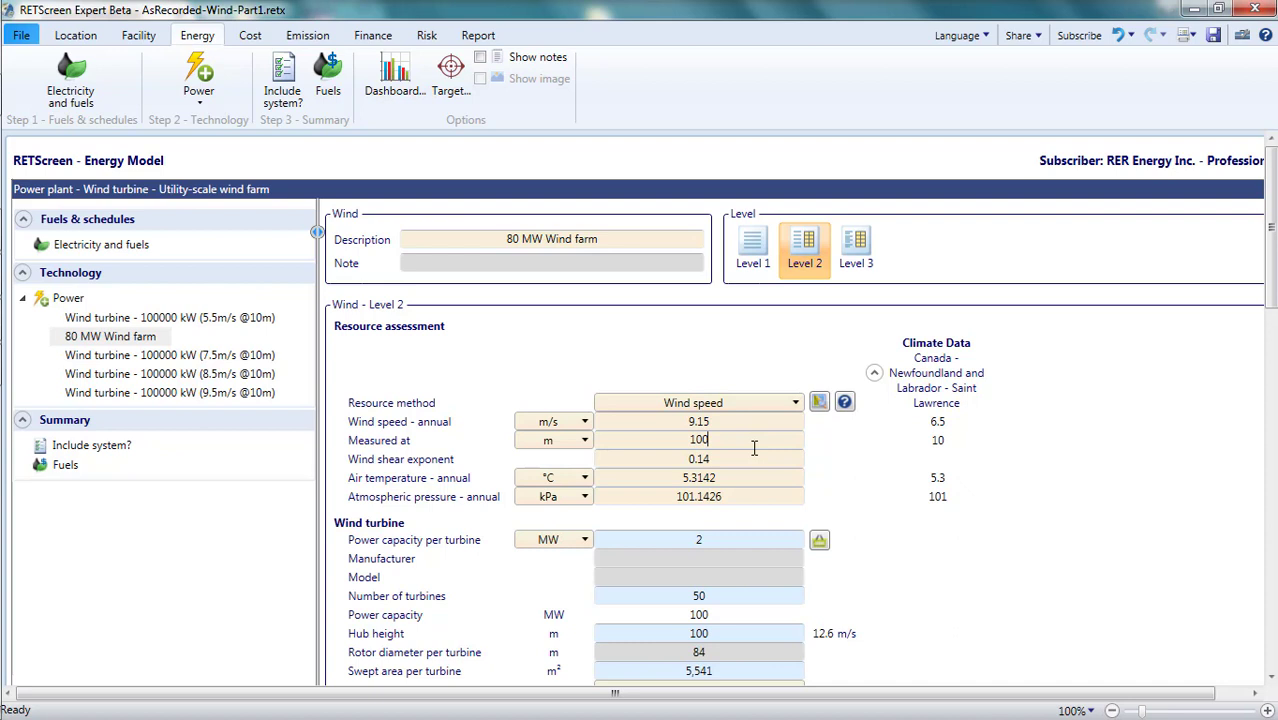
{"action": "type", "text": "0"}
{"action": "left_click", "coordinate": [828, 450]}
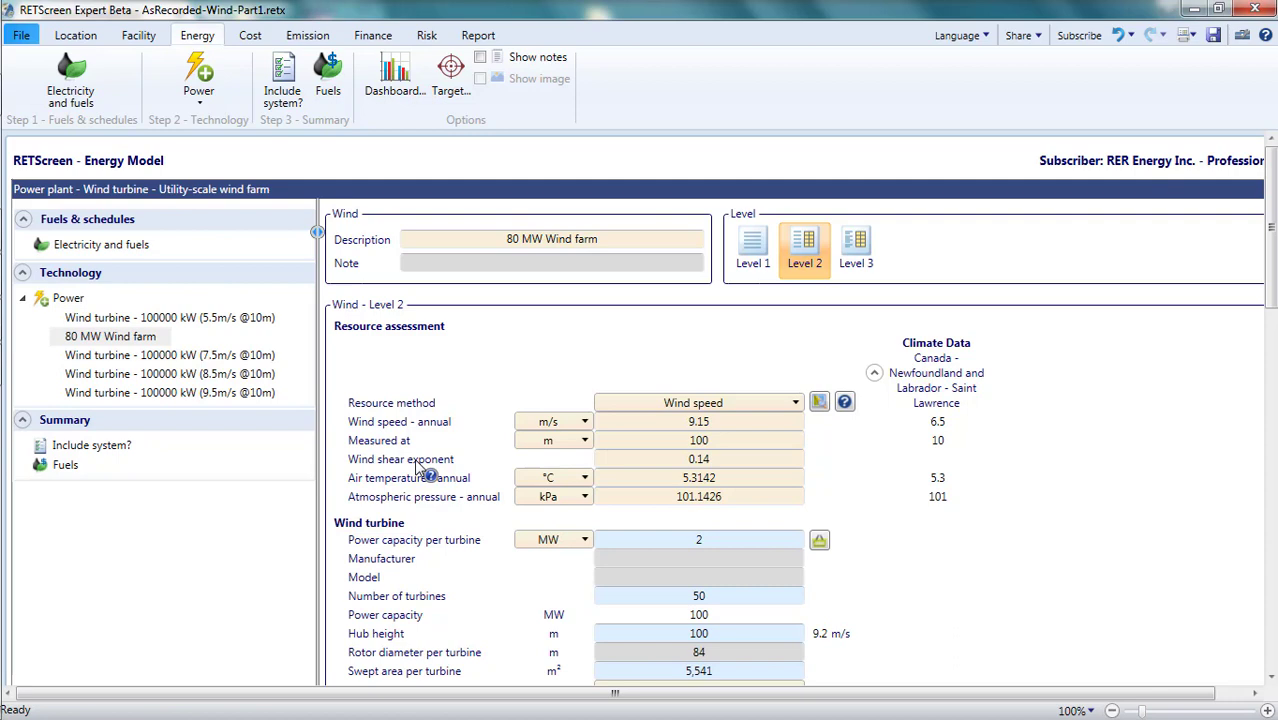
{"action": "left_click", "coordinate": [415, 460]}
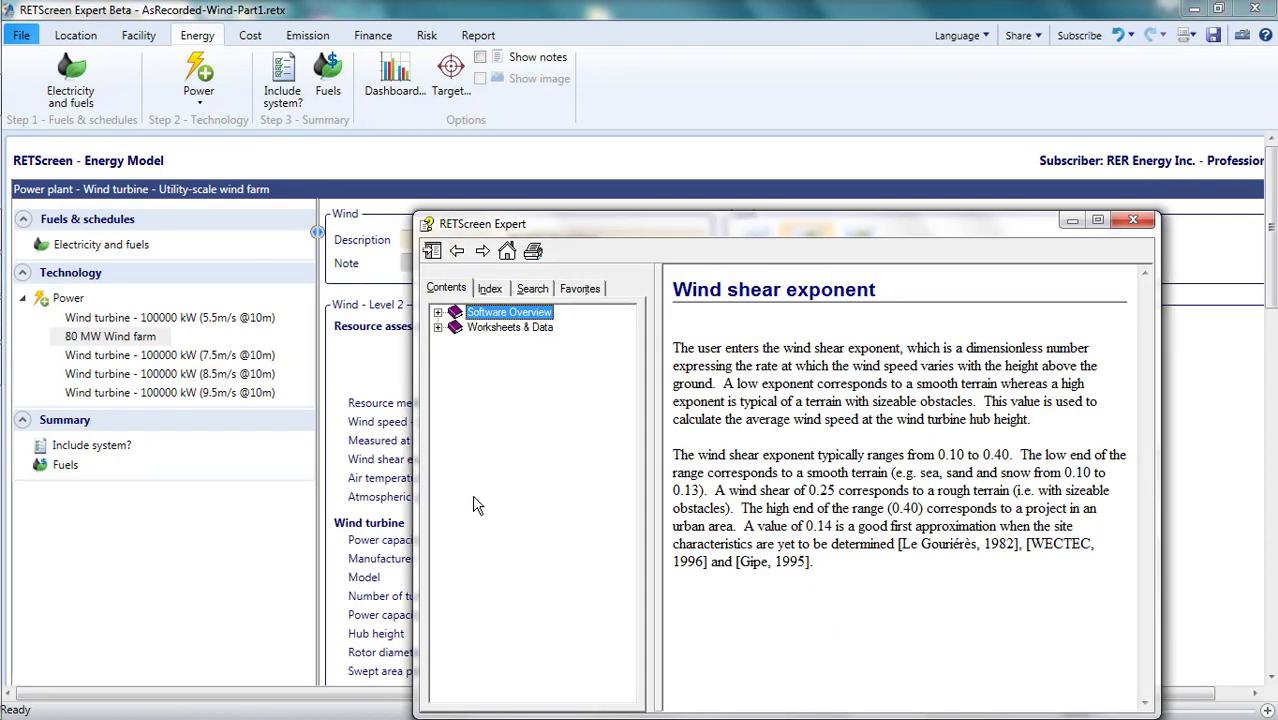
{"action": "left_click_drag", "start_coordinate": [743, 525], "coordinate": [884, 541]}
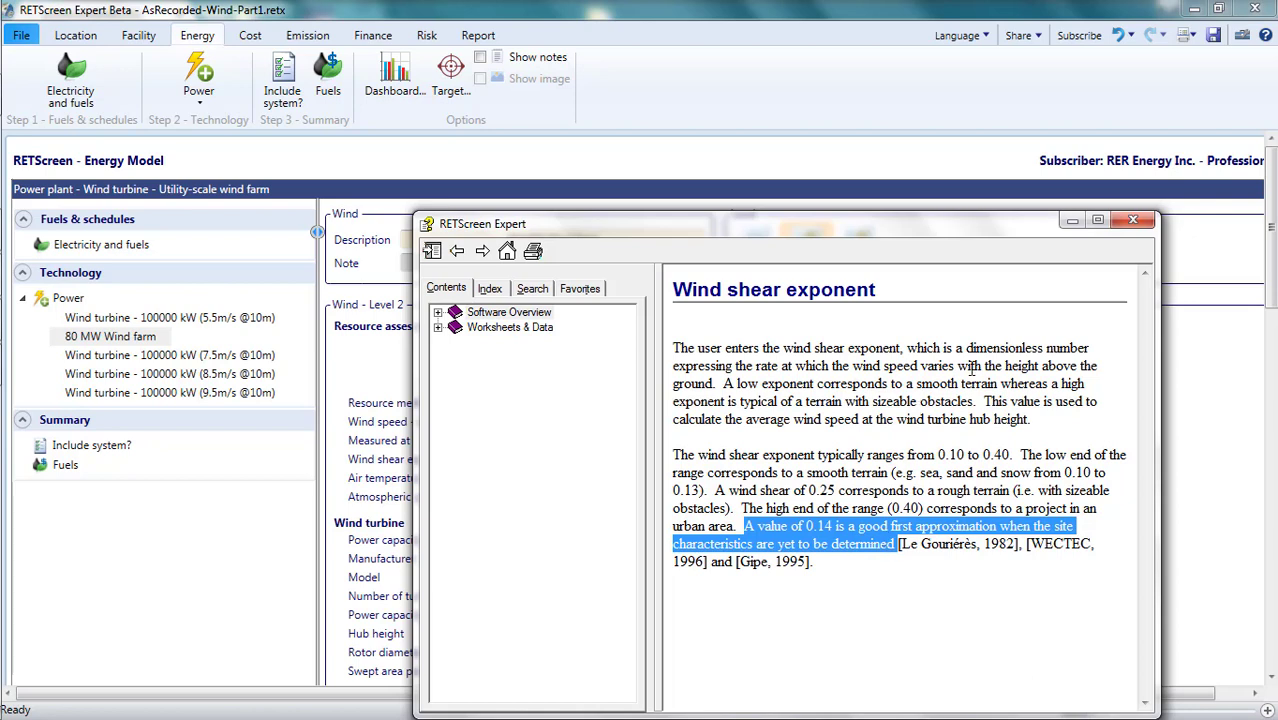
{"action": "left_click", "coordinate": [1133, 220]}
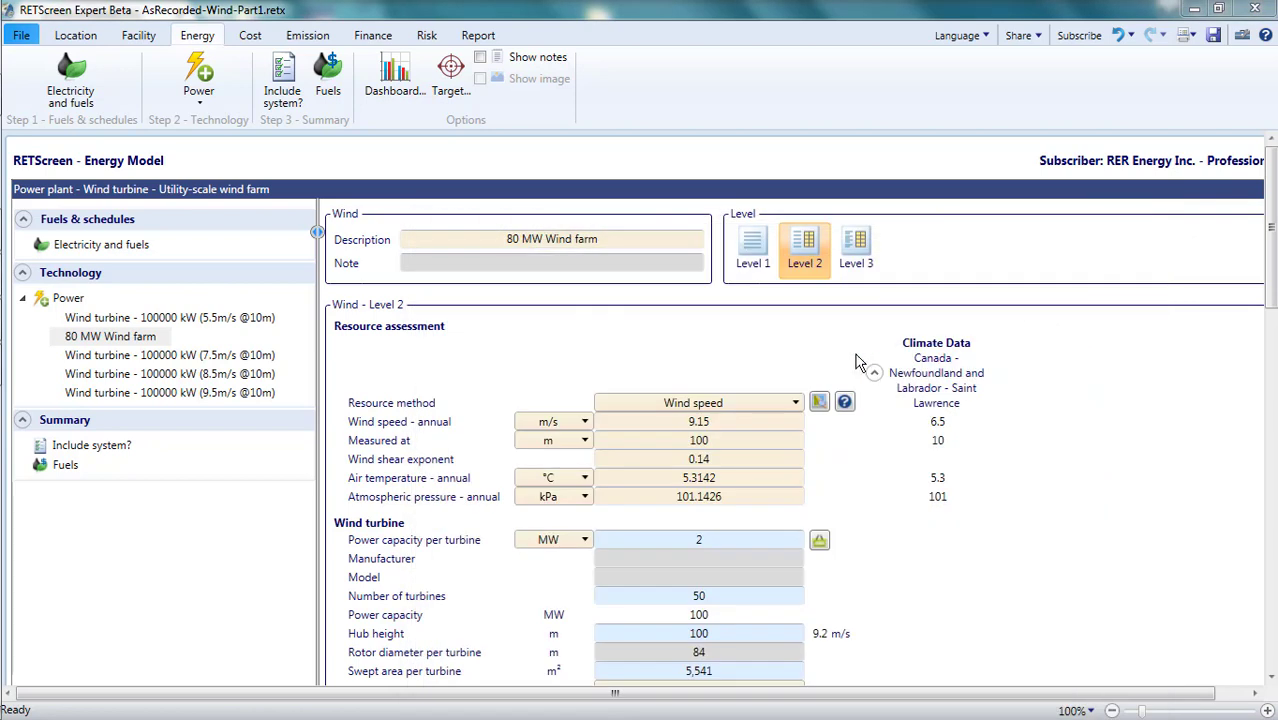
Review the shear exponent, unadjusted energy production, and pressure and temperature coefficients in the losses section
{"action": "left_click", "coordinate": [732, 459]}
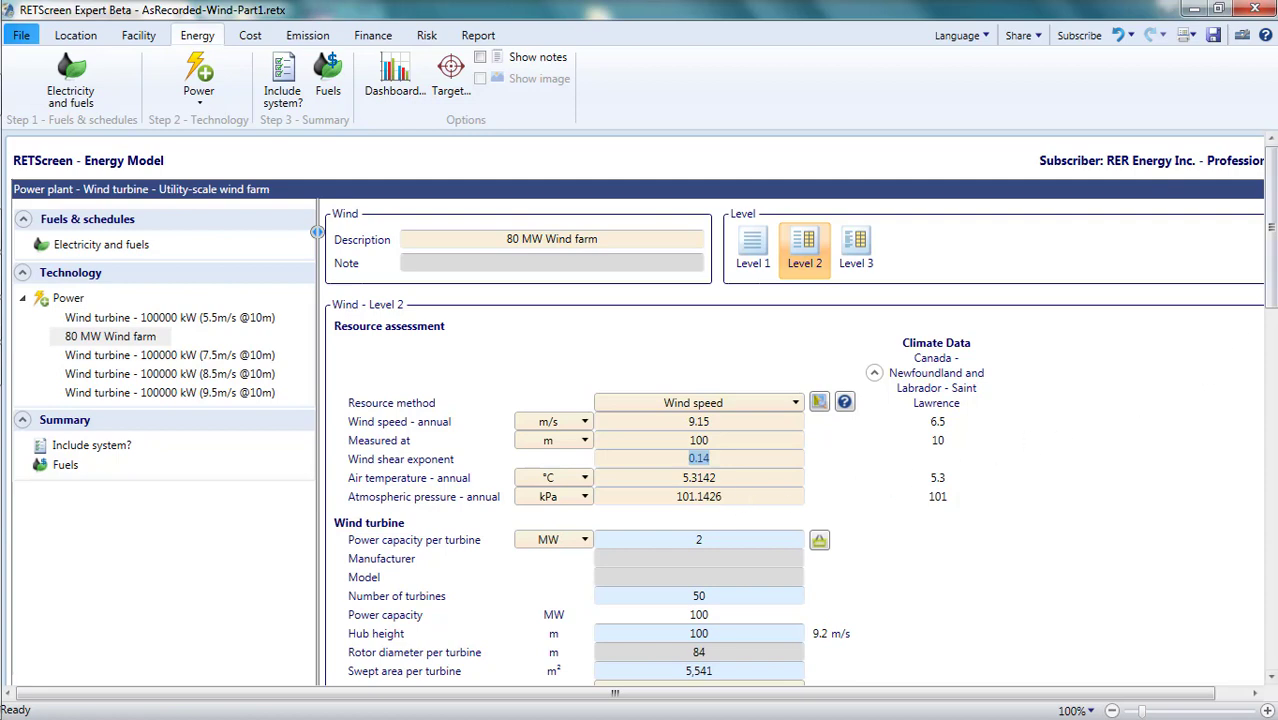
{"action": "left_click_drag", "start_coordinate": [1270, 220], "coordinate": [1270, 590]}
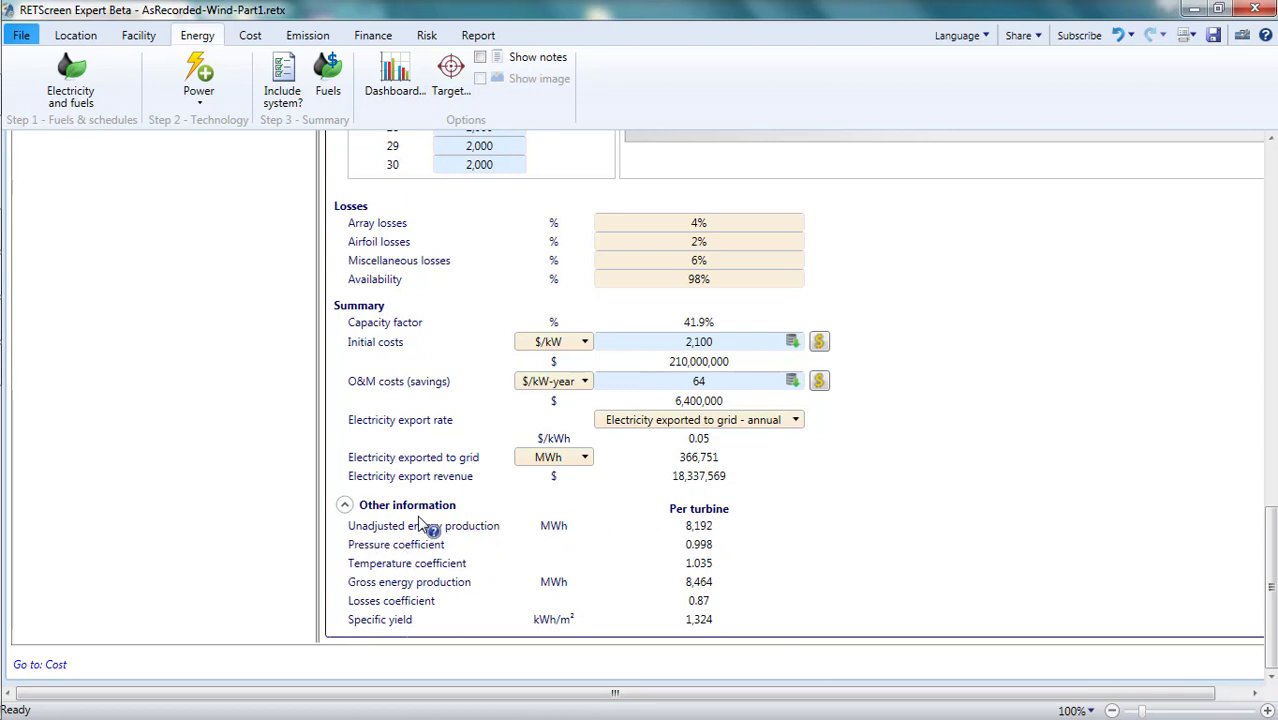
{"action": "left_click", "coordinate": [716, 527]}
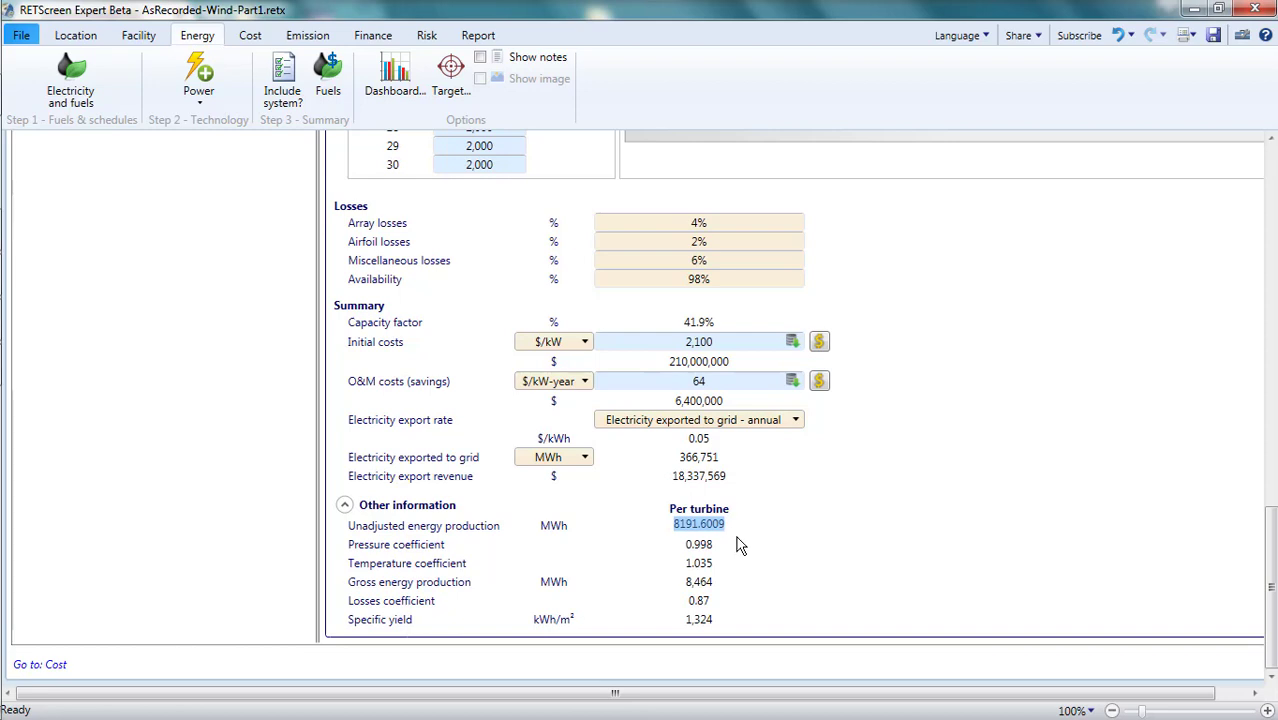
{"action": "key", "text": "Down"}
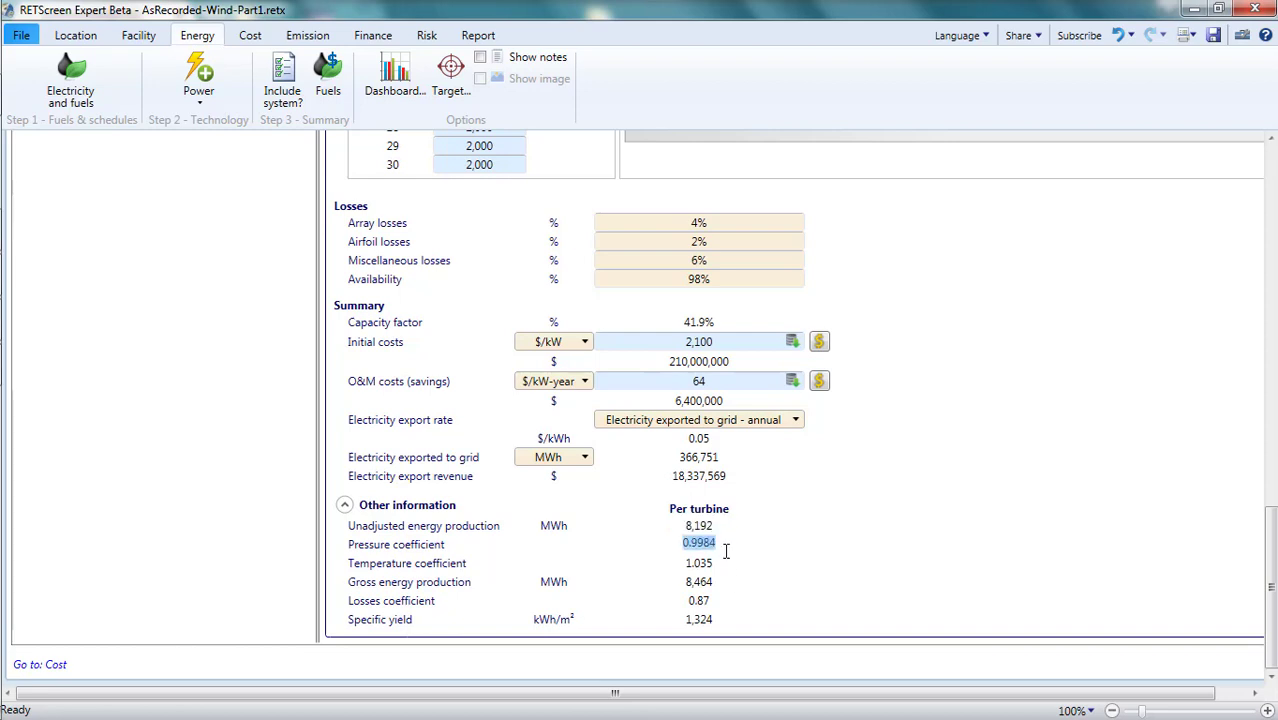
{"action": "key", "text": "Down"}
Compare the site's 49 m climate data elevation with the wind farm's pressure coefficient value
{"action": "left_click", "coordinate": [723, 550]}
{"action": "left_click", "coordinate": [80, 37]}
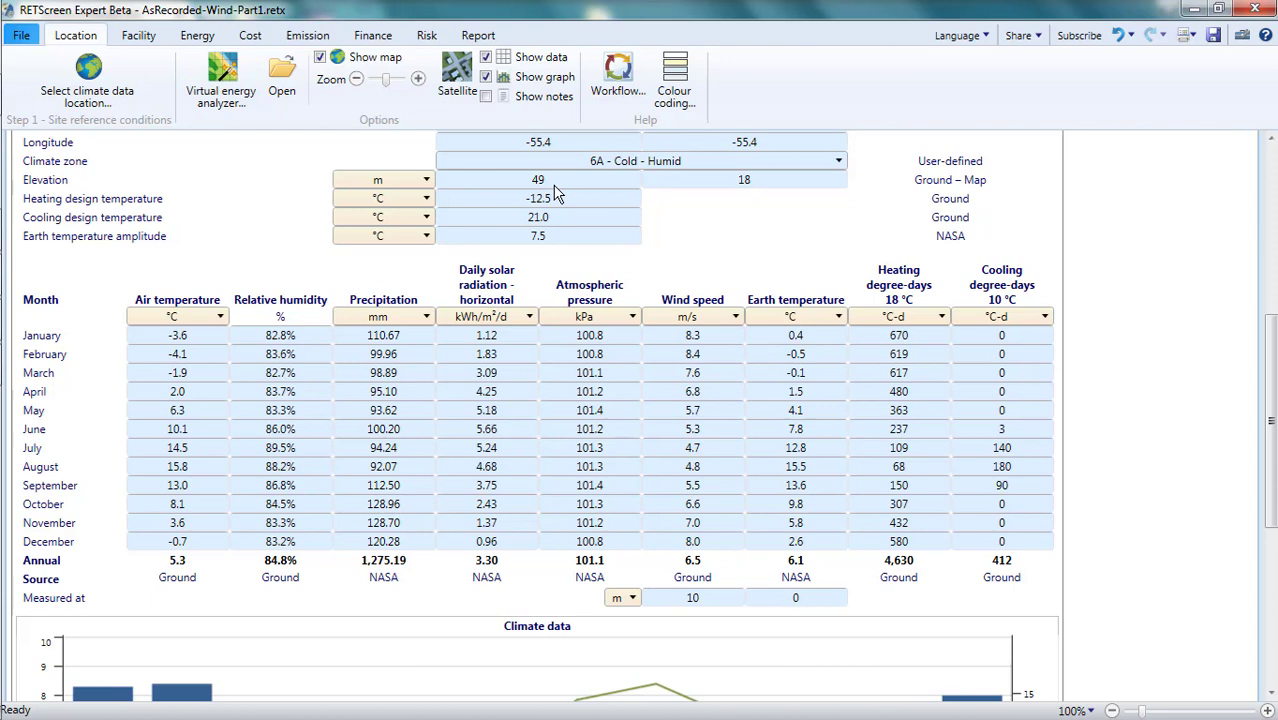
{"action": "scroll", "coordinate": [537, 192], "scroll_direction": "up", "scroll_amount": 1}
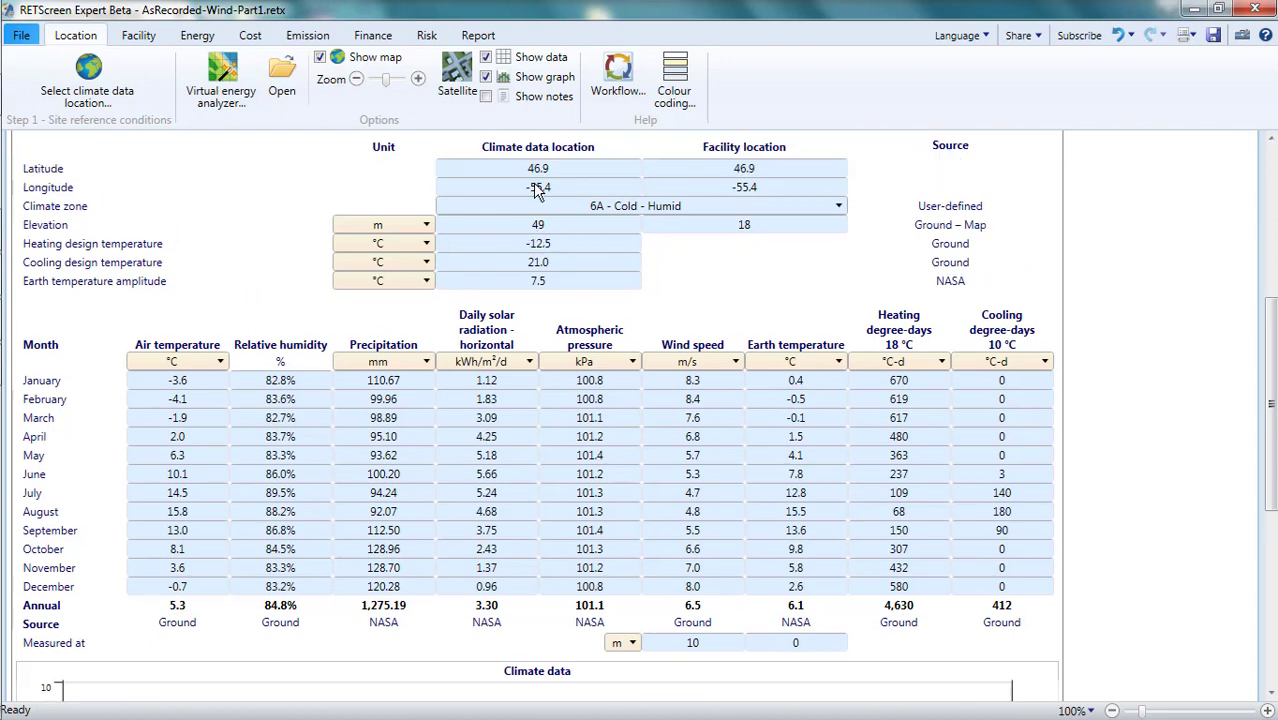
{"action": "left_click", "coordinate": [545, 230]}
{"action": "left_click", "coordinate": [195, 37]}
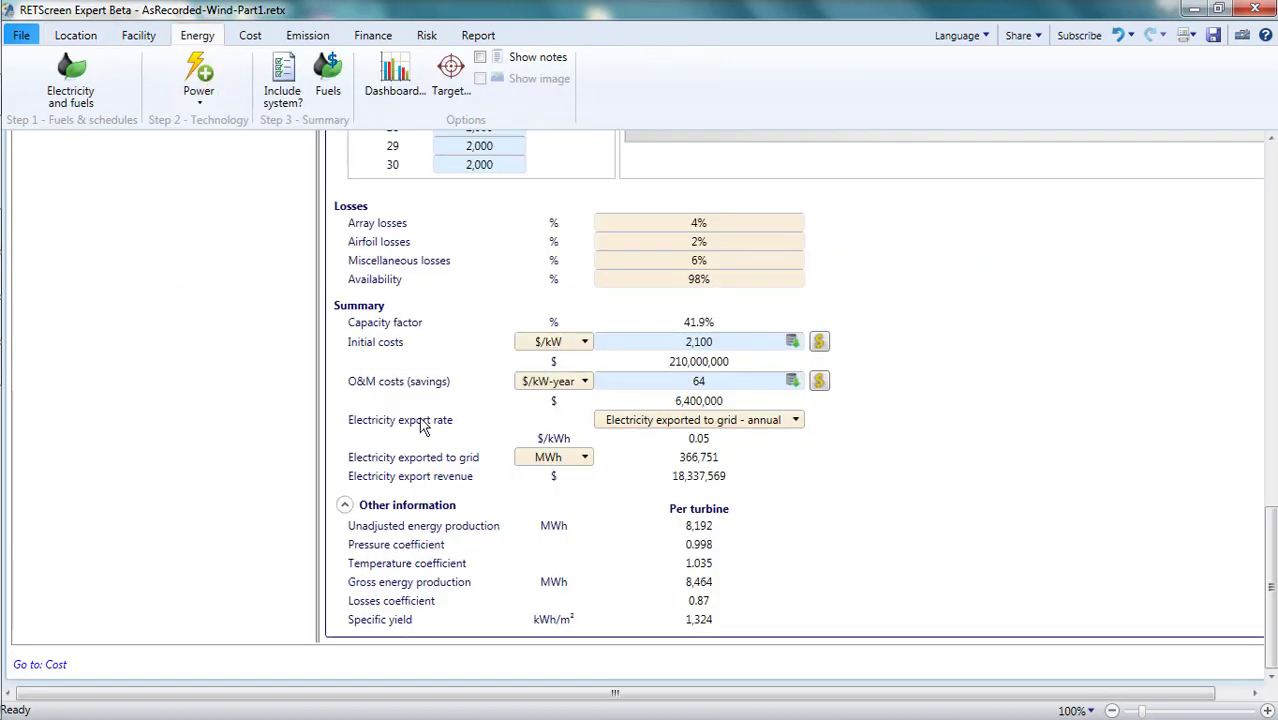
{"action": "left_click", "coordinate": [700, 545]}
{"action": "left_click", "coordinate": [826, 559]}
Choose Calgary Int'l. Airport, Alberta as the climate location (1,084 m, 88.9 kPa)
{"action": "left_click", "coordinate": [97, 42]}
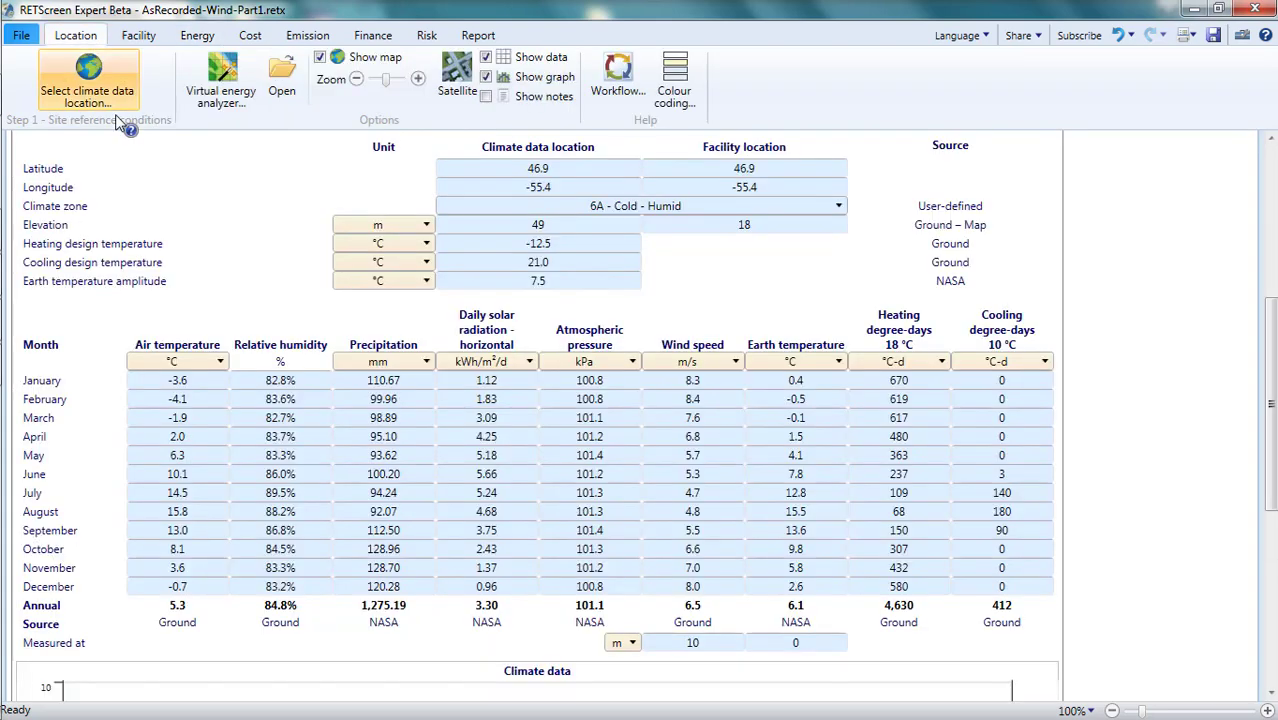
{"action": "left_click", "coordinate": [99, 96]}
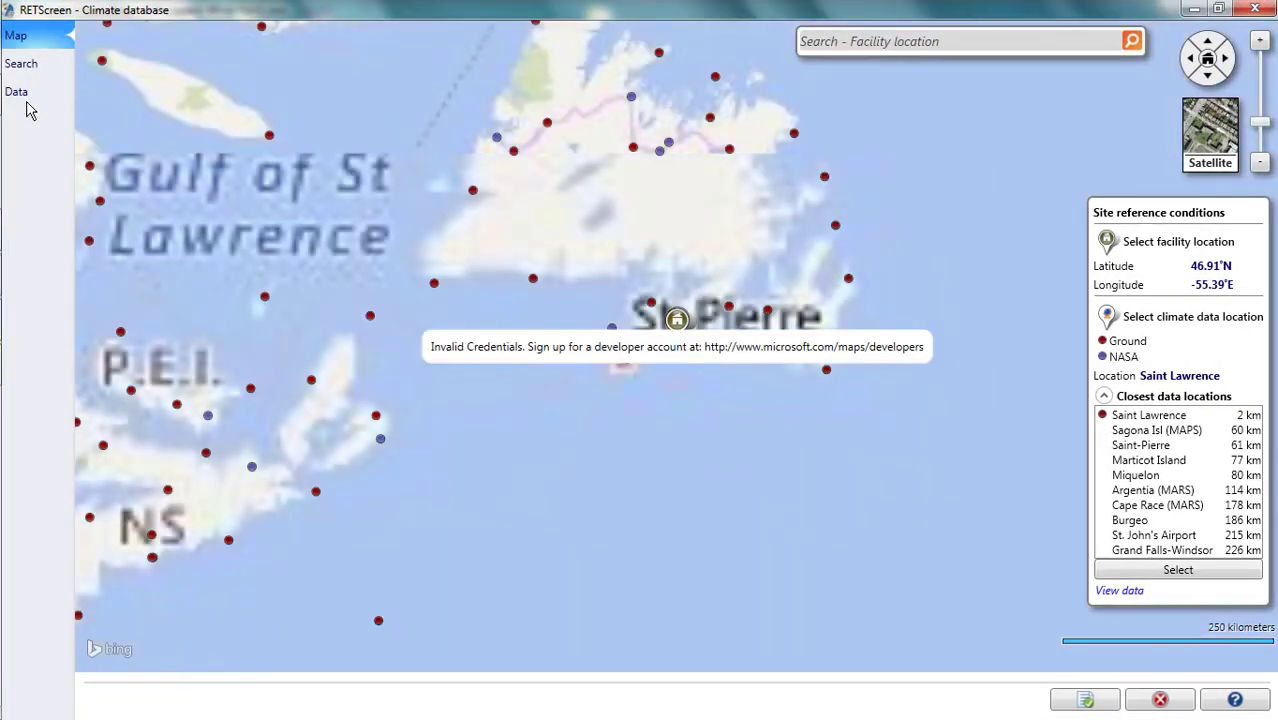
{"action": "left_click", "coordinate": [20, 92]}
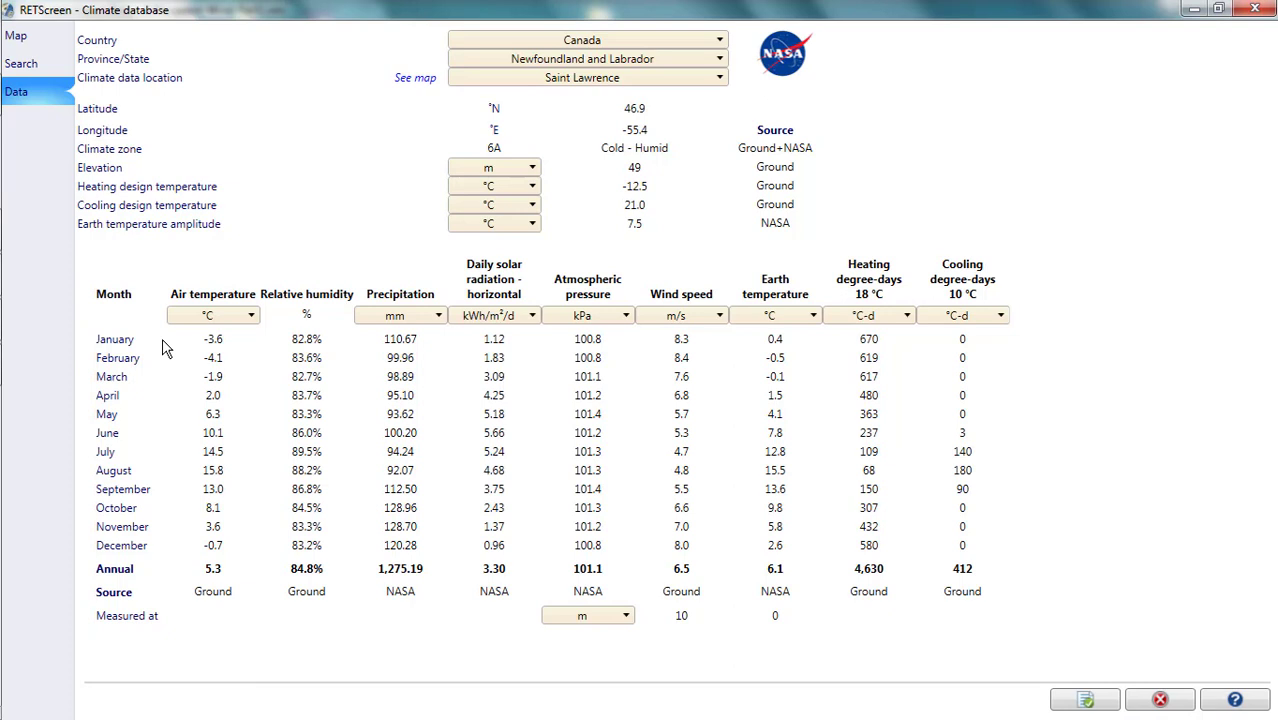
{"action": "left_click", "coordinate": [699, 62]}
{"action": "left_click", "coordinate": [600, 136]}
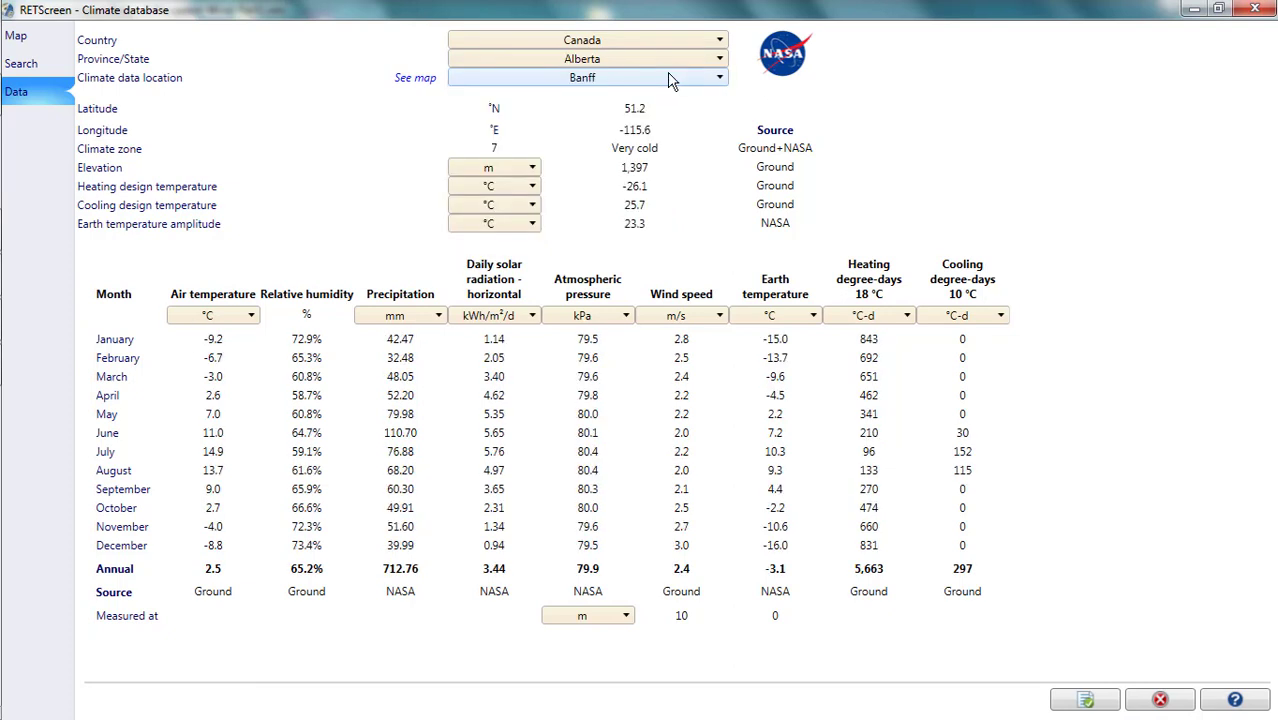
{"action": "left_click", "coordinate": [667, 74]}
{"action": "left_click", "coordinate": [500, 231]}
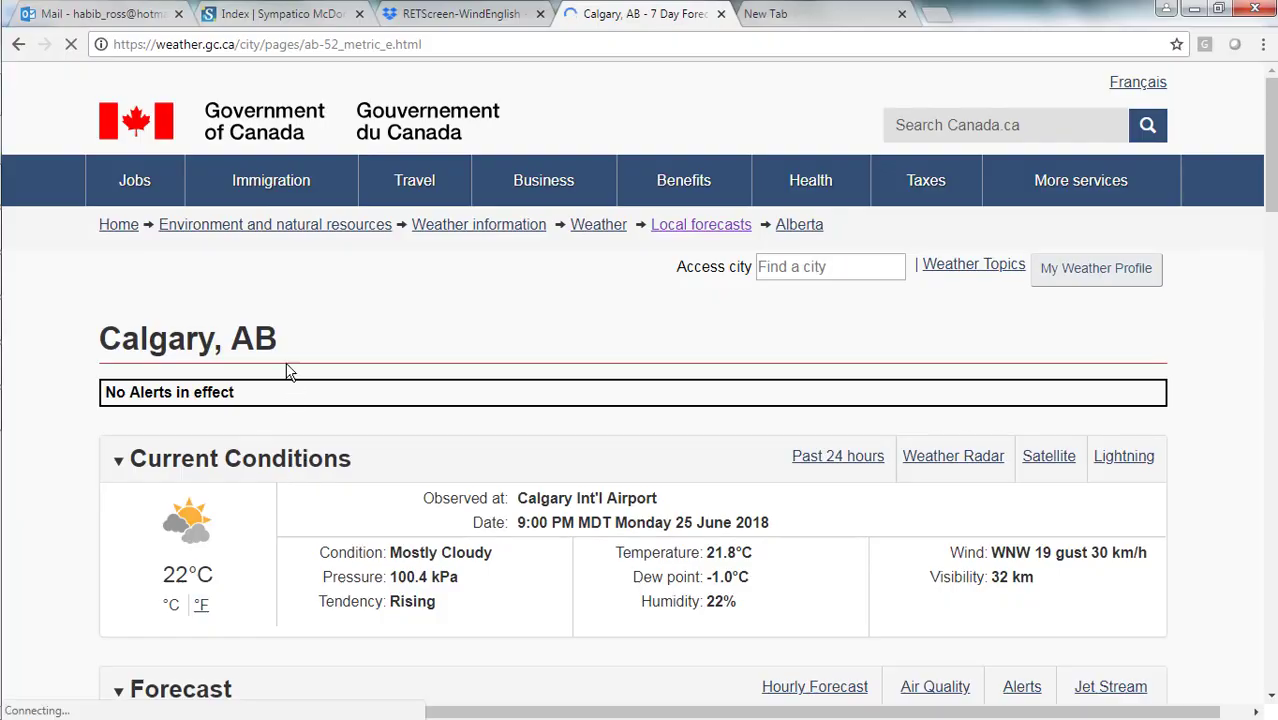
Read Calgary's current pressure of 100.4 kPa on the Environment Canada weather page
{"action": "scroll", "coordinate": [271, 366], "scroll_direction": "down", "scroll_amount": 2}
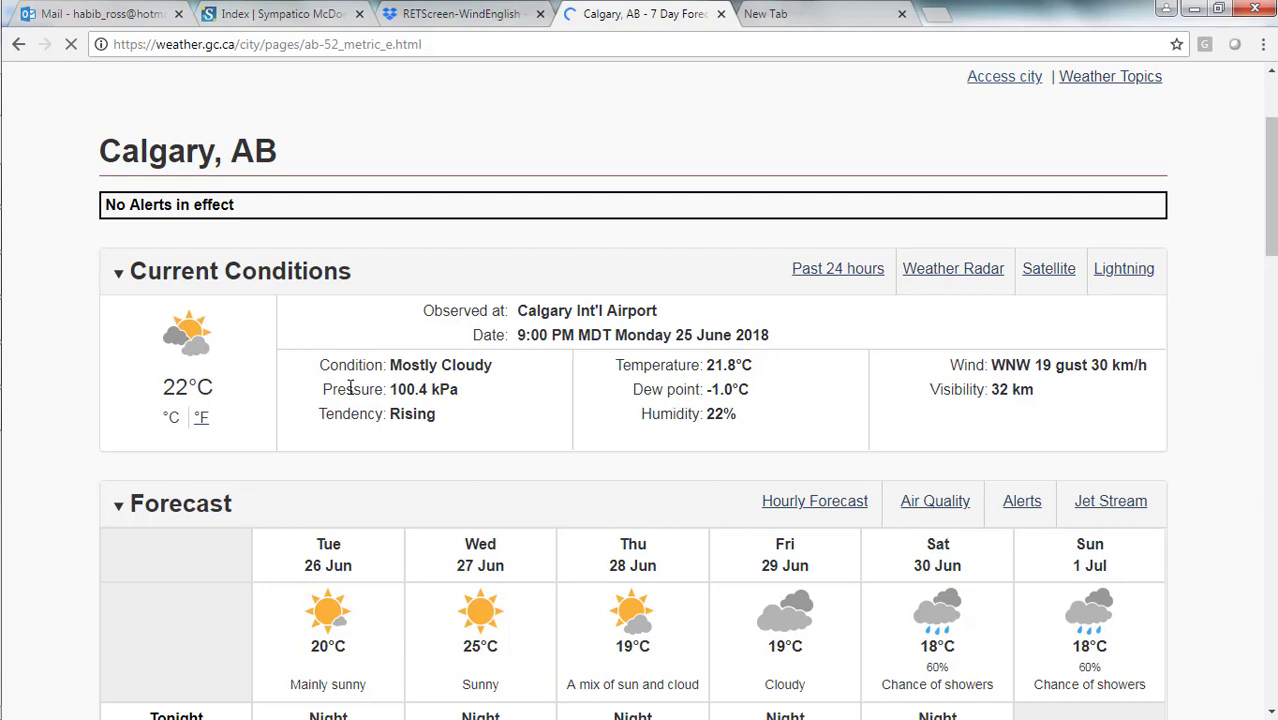
{"action": "left_click_drag", "start_coordinate": [322, 391], "coordinate": [471, 395]}
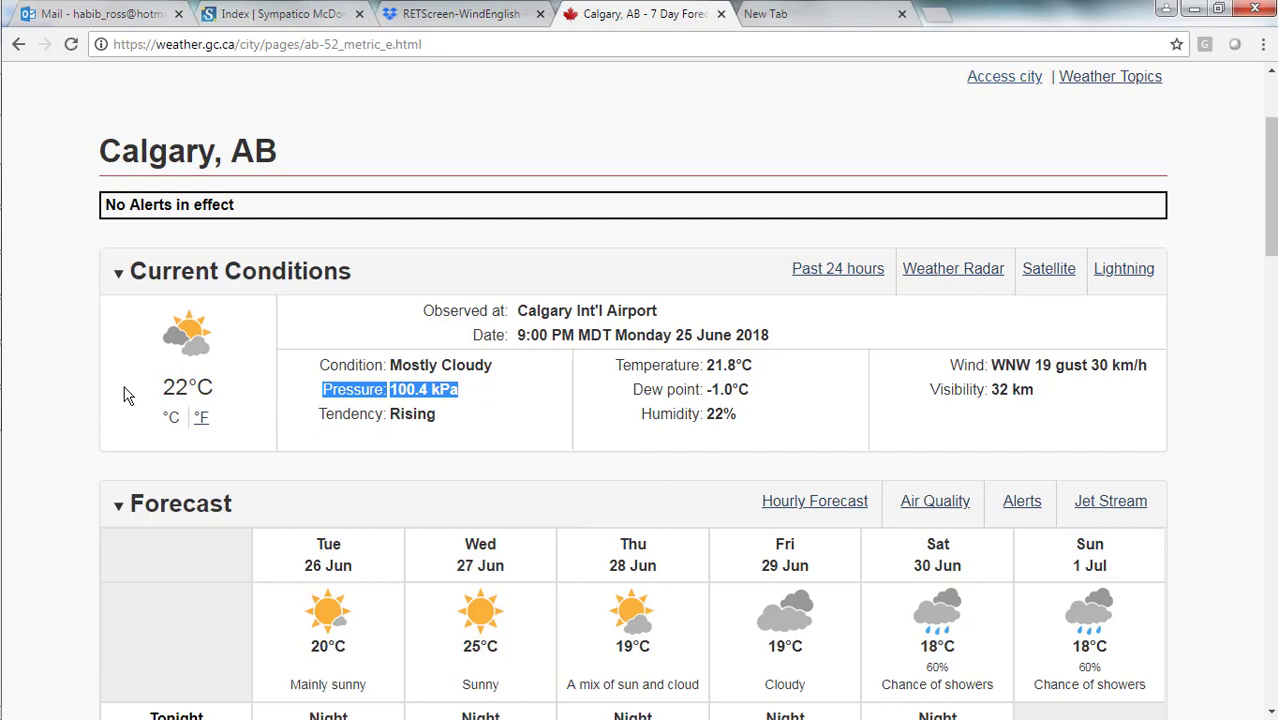
{"action": "left_click", "coordinate": [83, 389]}
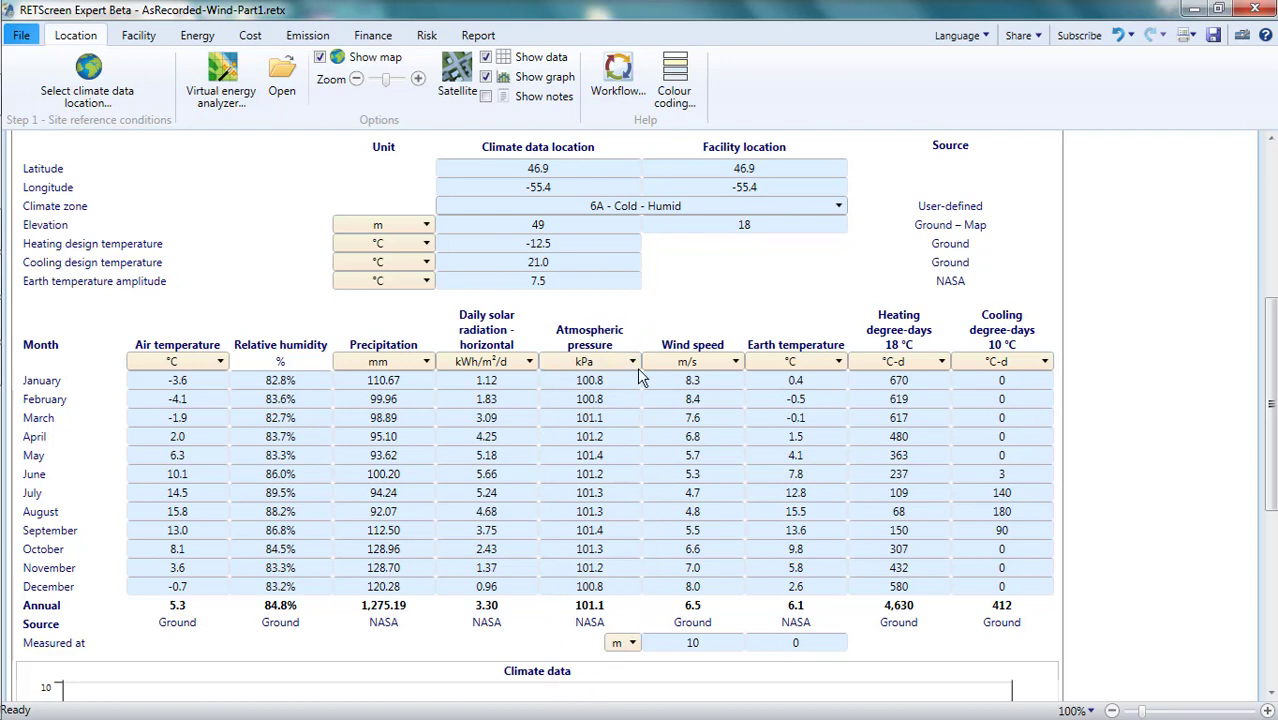
Check the full annual air temperature value on the Location worksheet
{"action": "left_click", "coordinate": [189, 40]}
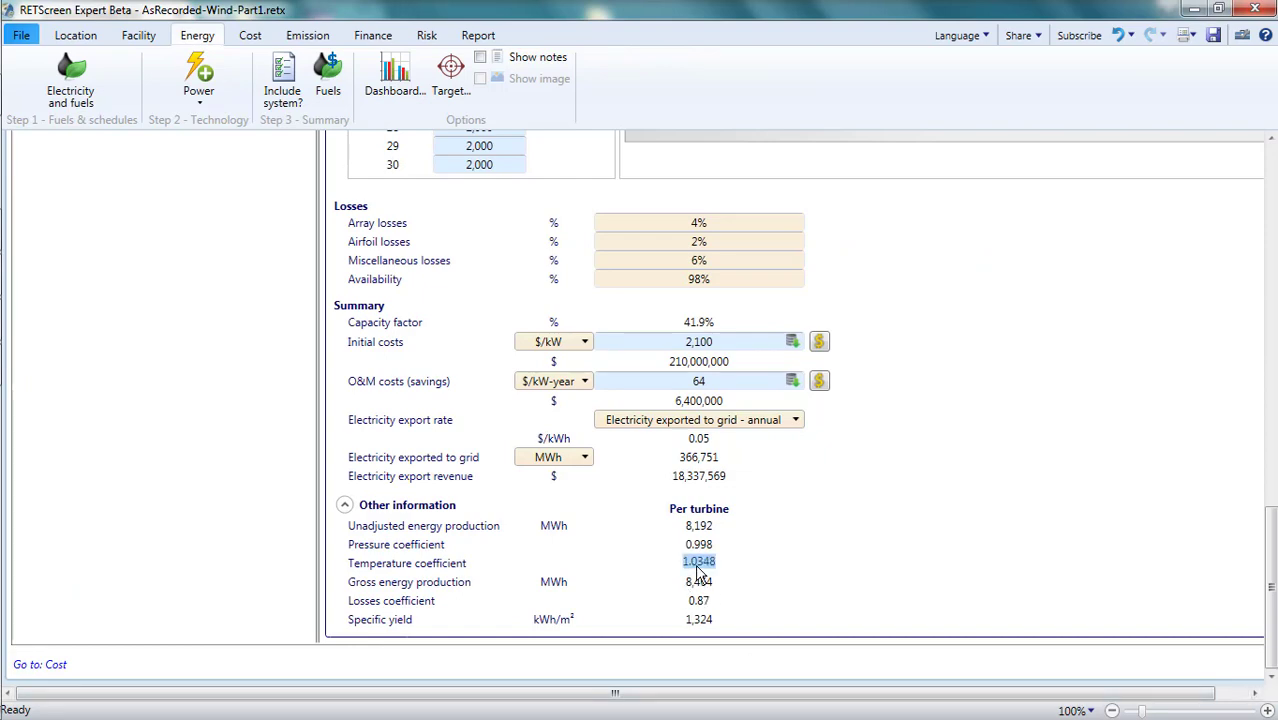
{"action": "left_click", "coordinate": [90, 37]}
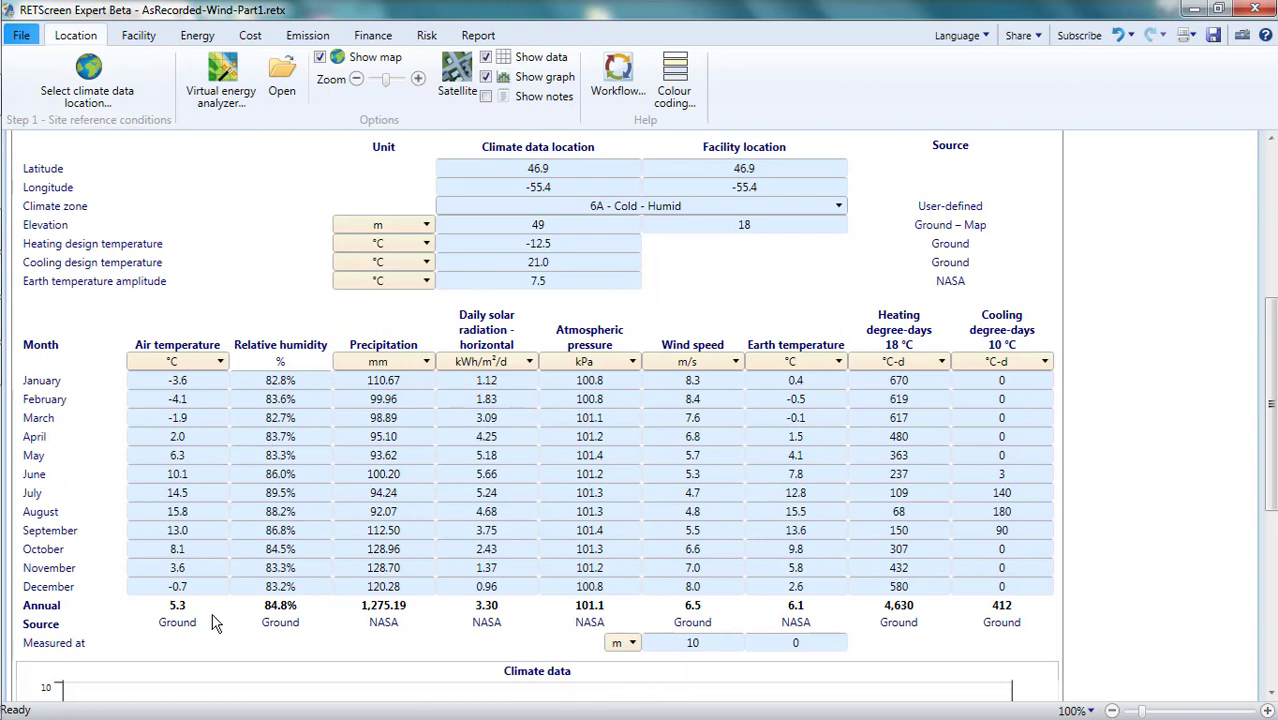
{"action": "left_click", "coordinate": [180, 605]}
Inspect the Energy sheet's temperature coefficient 1.0348, pressure coefficient and gross energy 8463.51 MWh
{"action": "left_click", "coordinate": [197, 37]}
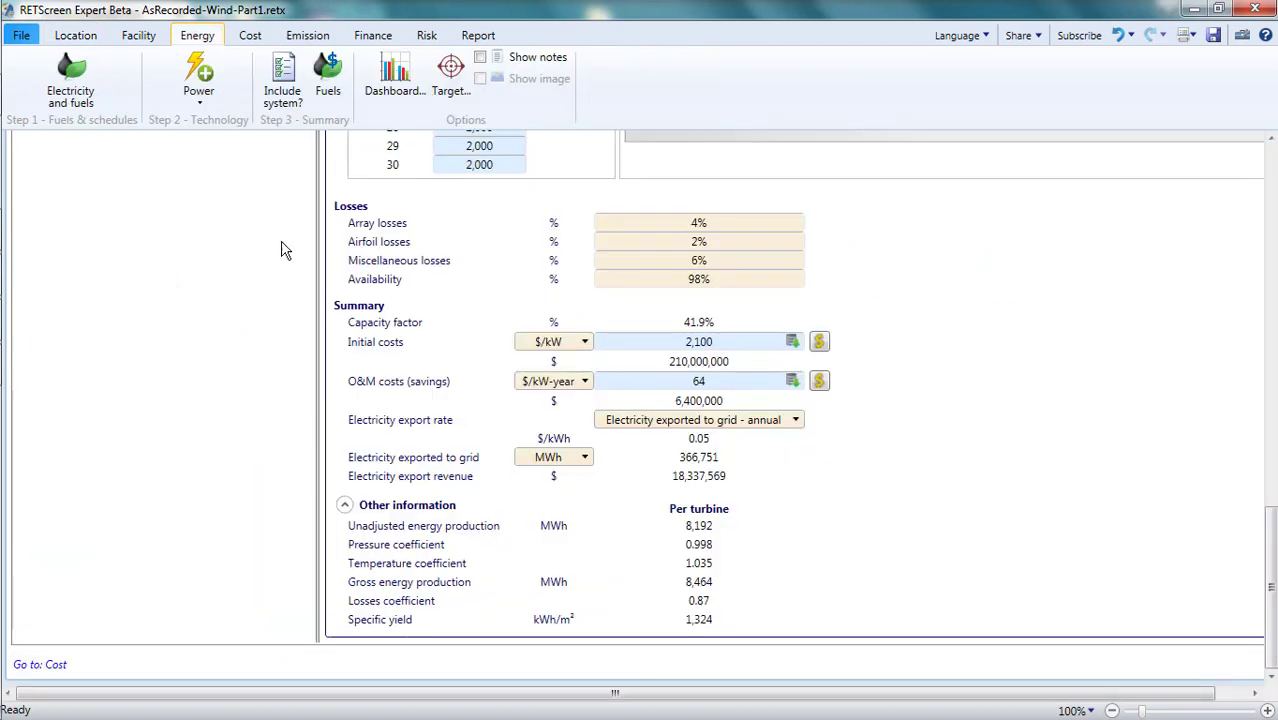
{"action": "left_click", "coordinate": [714, 565]}
{"action": "left_click", "coordinate": [712, 545]}
{"action": "left_click", "coordinate": [713, 564]}
{"action": "left_click", "coordinate": [709, 582]}
{"action": "left_click", "coordinate": [726, 581]}
{"action": "scroll", "coordinate": [728, 582], "scroll_direction": "up", "scroll_amount": 6}
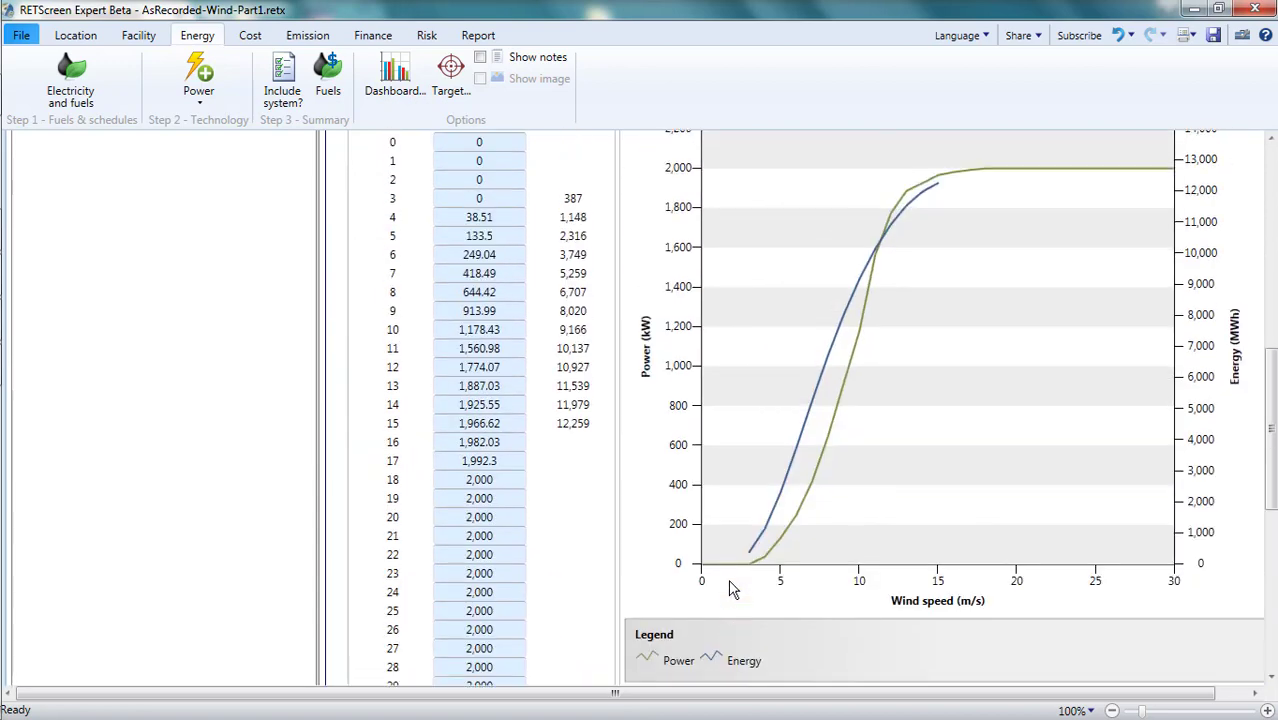
{"action": "scroll", "coordinate": [729, 589], "scroll_direction": "up", "scroll_amount": 5}
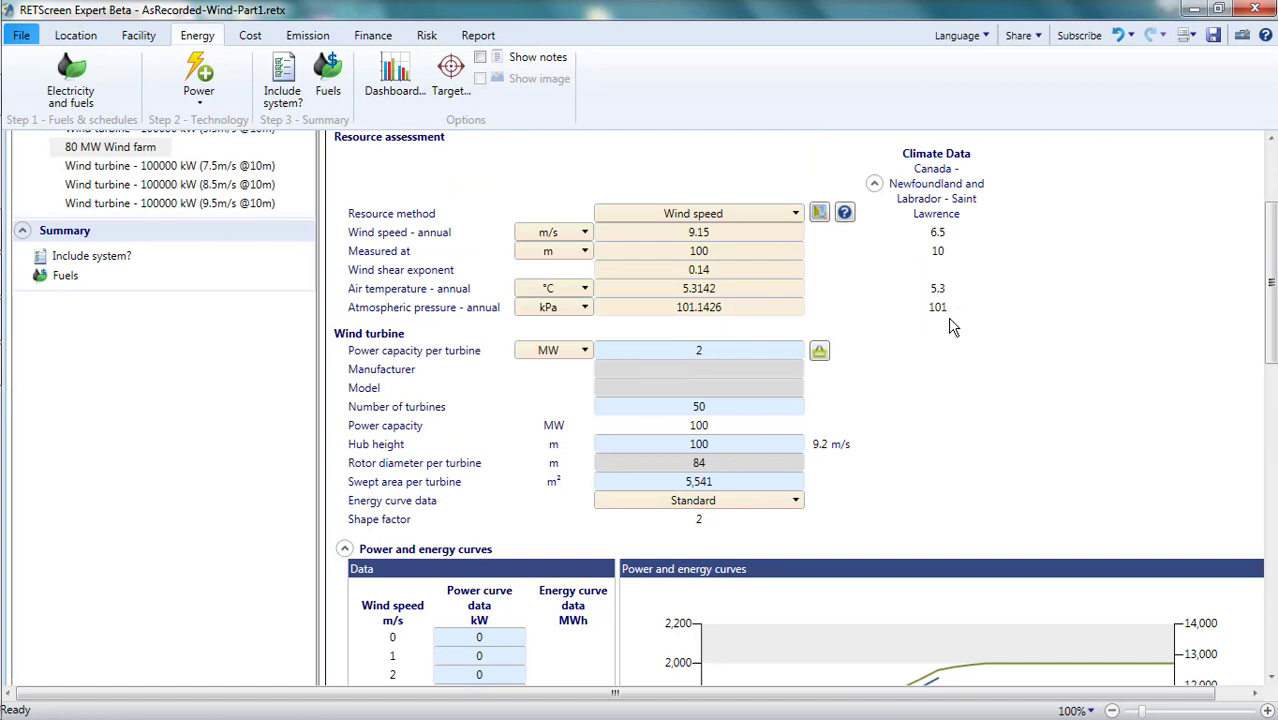
{"action": "scroll", "coordinate": [950, 335], "scroll_direction": "up", "scroll_amount": 2}
{"action": "scroll", "coordinate": [950, 340], "scroll_direction": "up", "scroll_amount": 1}
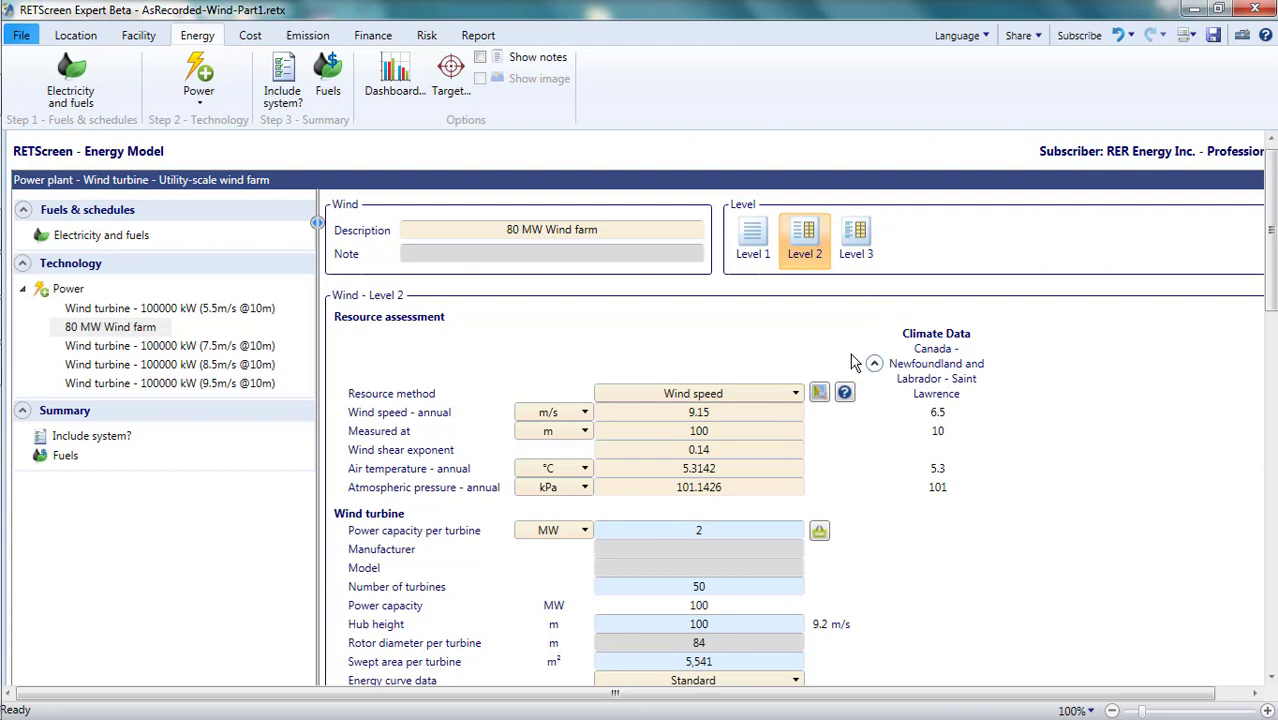
{"action": "scroll", "coordinate": [784, 470], "scroll_direction": "down", "scroll_amount": 3}
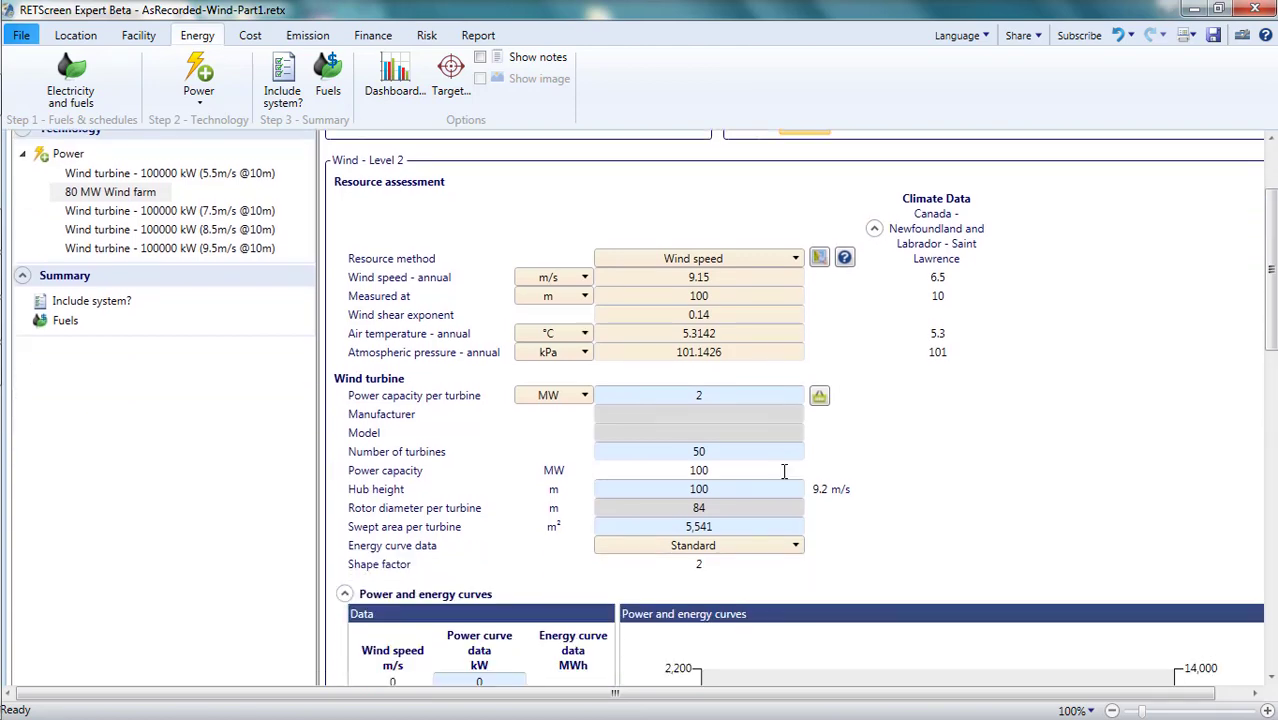
{"action": "scroll", "coordinate": [784, 471], "scroll_direction": "down", "scroll_amount": 3}
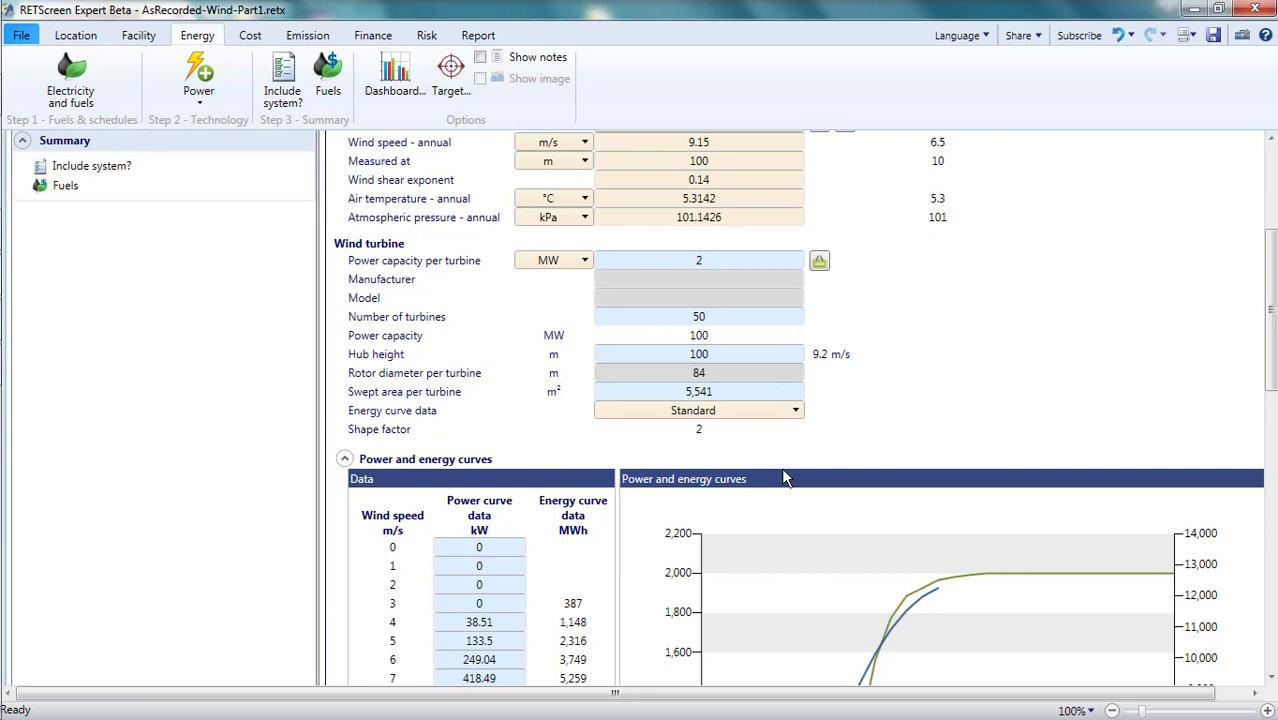
{"action": "scroll", "coordinate": [784, 478], "scroll_direction": "down", "scroll_amount": 2}
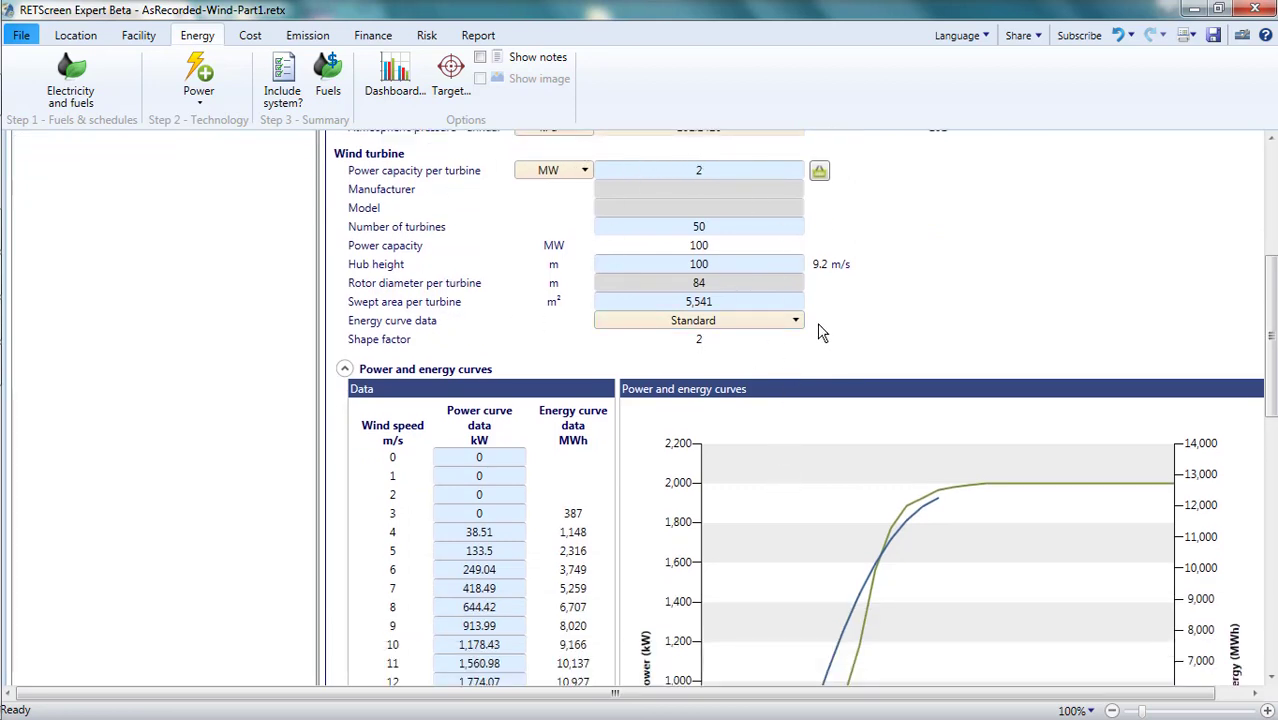
Pick manufacturer Vestas and model VESTAS V90-3.0 MW - 90m in the product database
{"action": "left_click", "coordinate": [820, 175]}
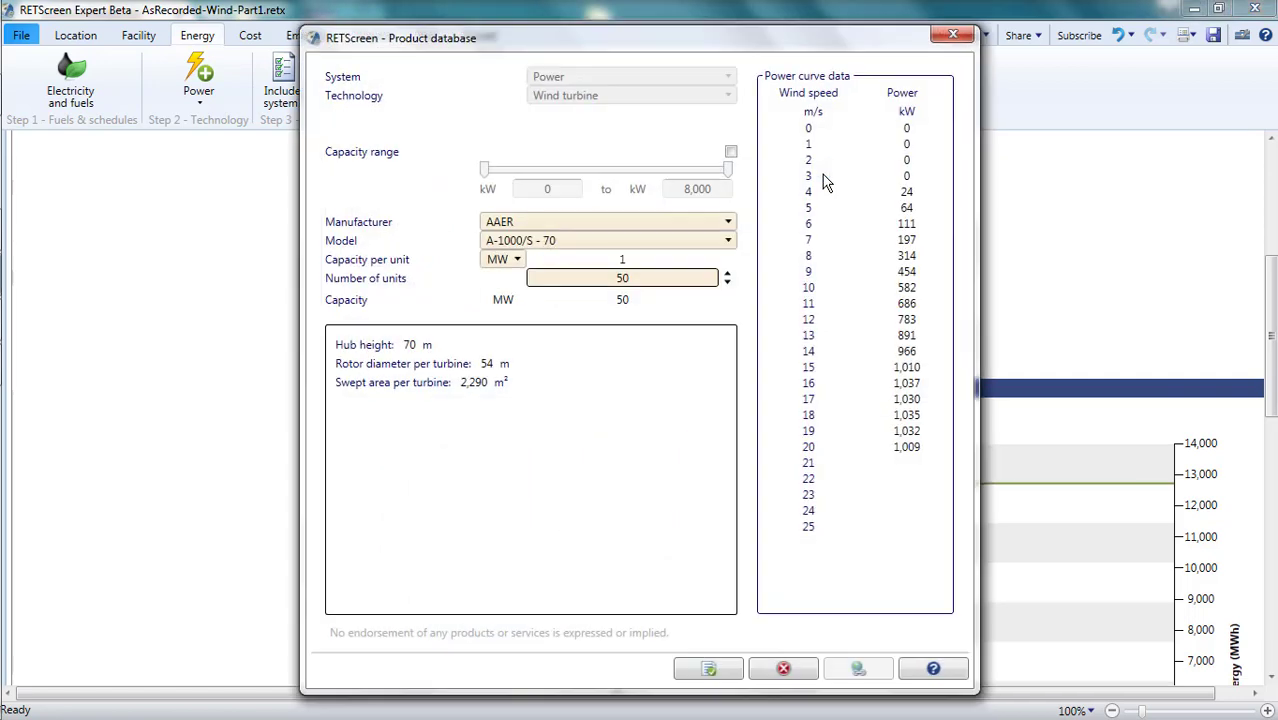
{"action": "left_click", "coordinate": [728, 222]}
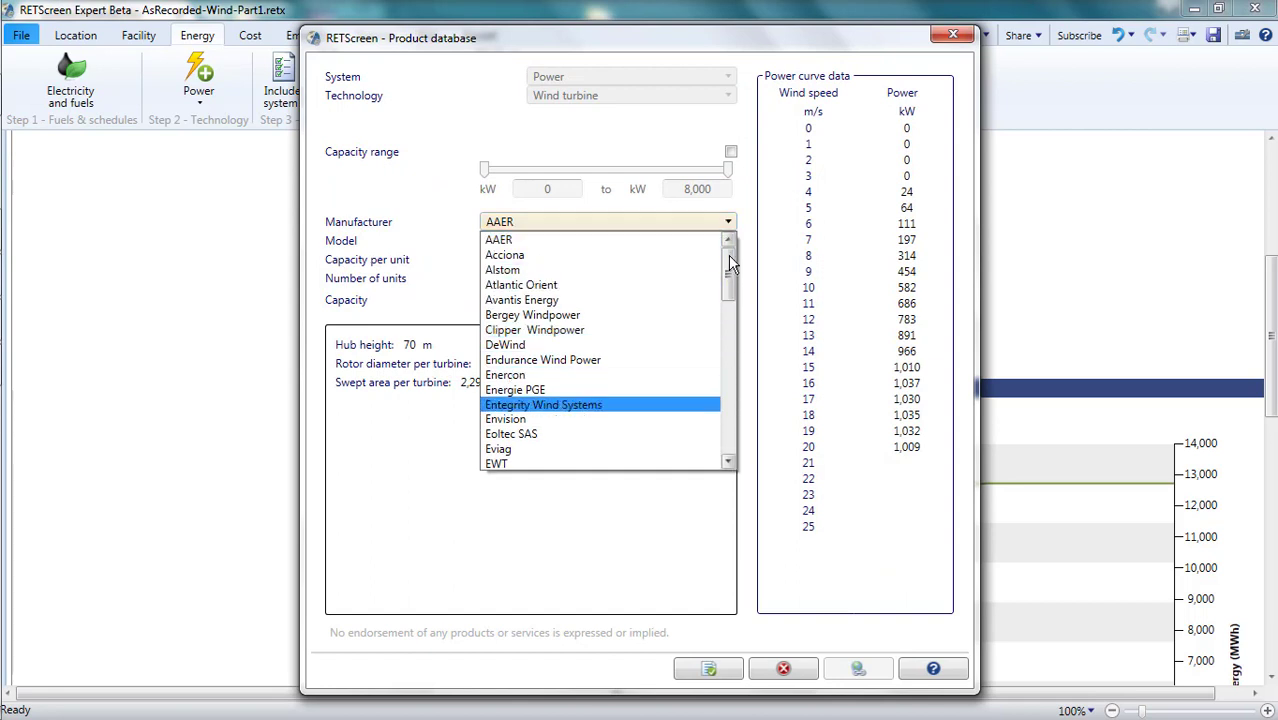
{"action": "left_click_drag", "start_coordinate": [728, 262], "coordinate": [736, 400]}
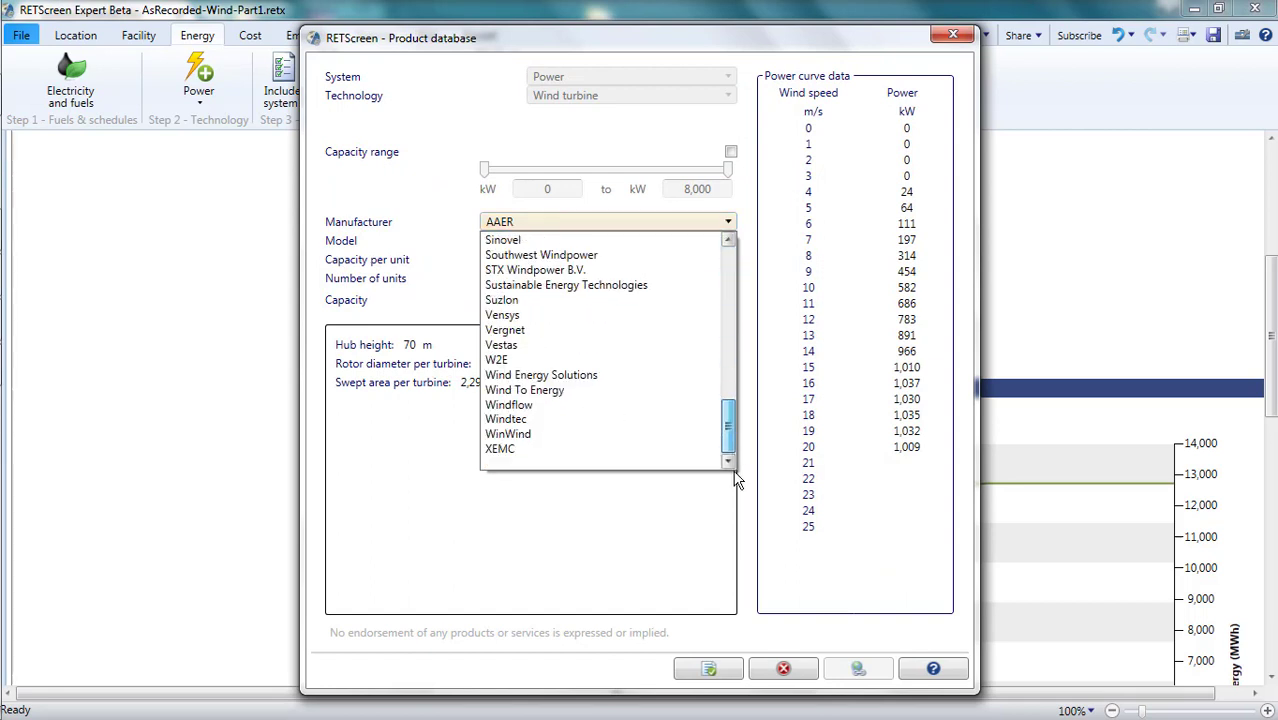
{"action": "left_click", "coordinate": [542, 350]}
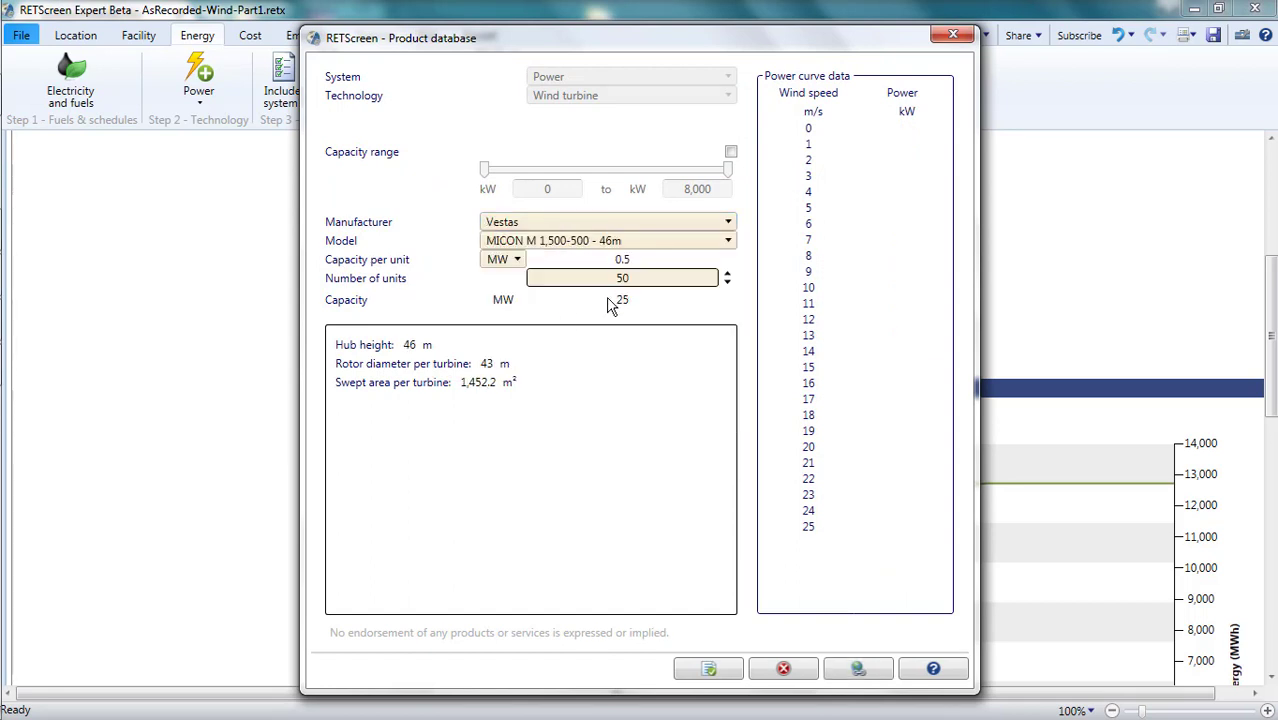
{"action": "left_click", "coordinate": [723, 246]}
{"action": "left_click_drag", "start_coordinate": [723, 278], "coordinate": [706, 458]}
{"action": "left_click", "coordinate": [668, 450]}
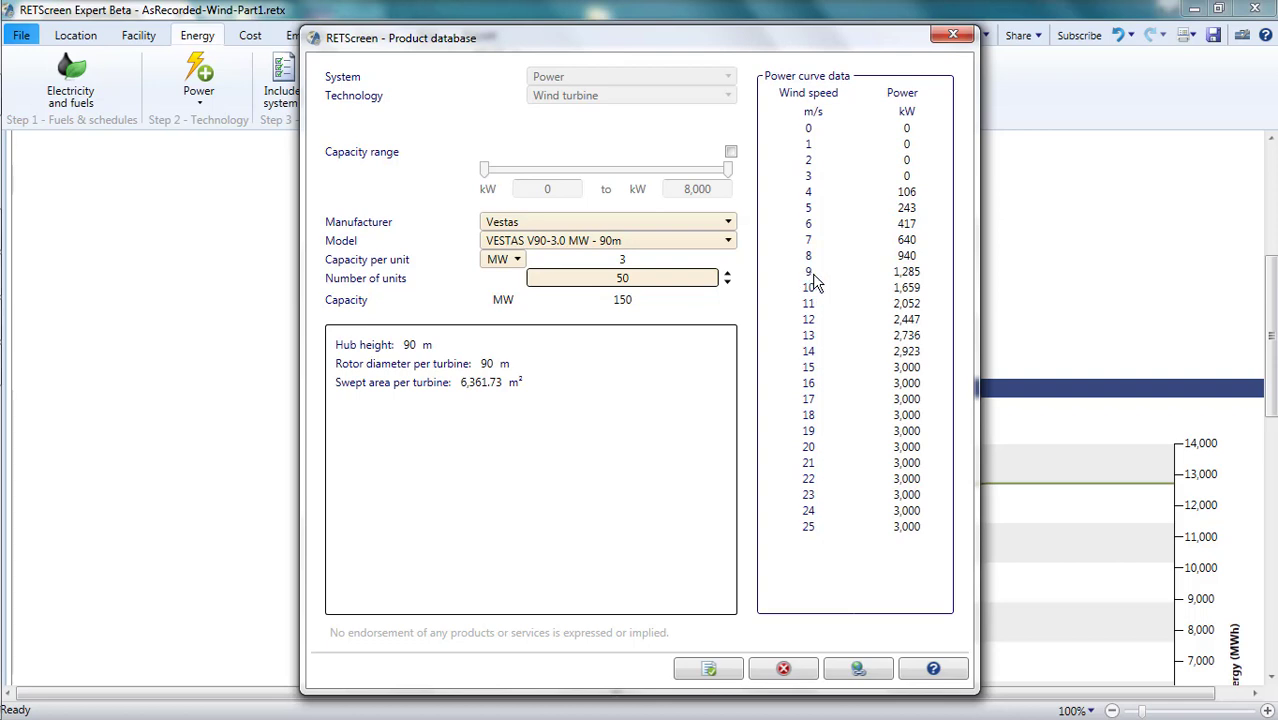
Set the number of Vestas V90 units to 27, for 81 MW total capacity
{"action": "double_click", "coordinate": [906, 274]}
{"action": "double_click", "coordinate": [636, 276]}
{"action": "type", "text": "27"}
{"action": "double_click", "coordinate": [638, 301]}
Paste the Vestas V90 data into the wind farm sheet and review its 90 m hub height and power curve
{"action": "left_click", "coordinate": [722, 678]}
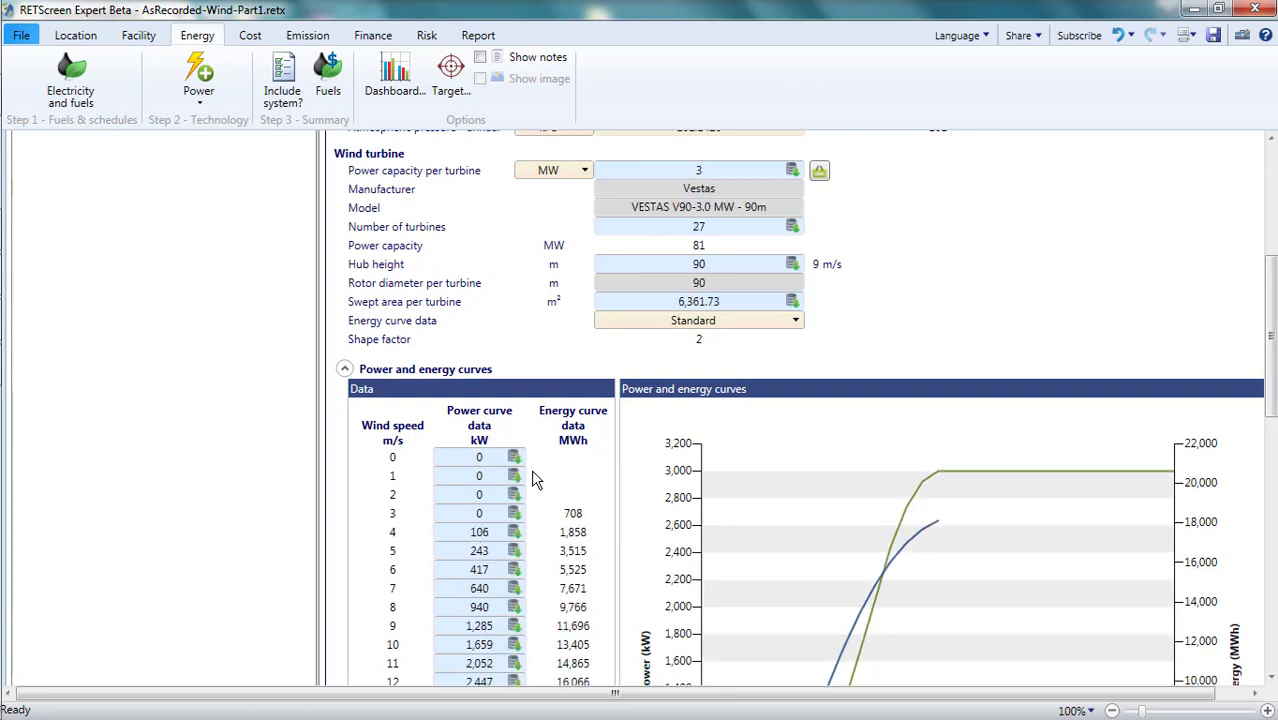
{"action": "scroll", "coordinate": [533, 481], "scroll_direction": "up", "scroll_amount": 2}
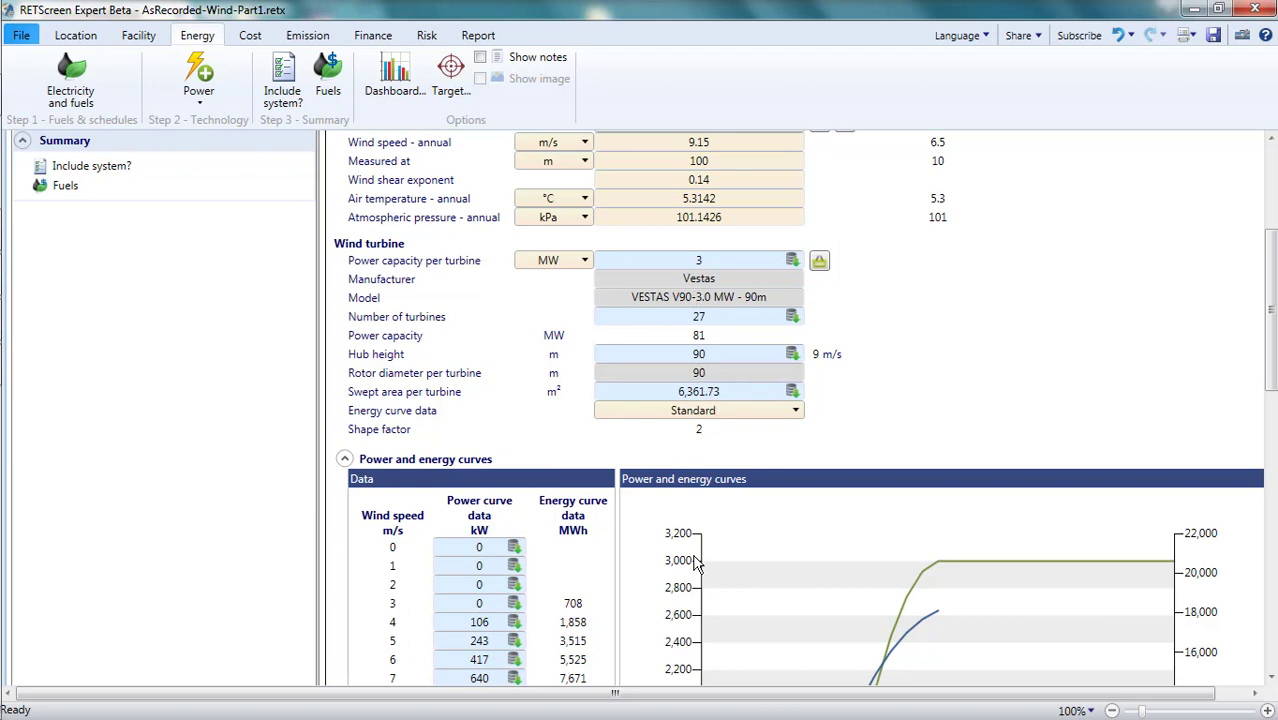
{"action": "scroll", "coordinate": [682, 567], "scroll_direction": "down", "scroll_amount": 6}
{"action": "scroll", "coordinate": [679, 567], "scroll_direction": "down", "scroll_amount": 2}
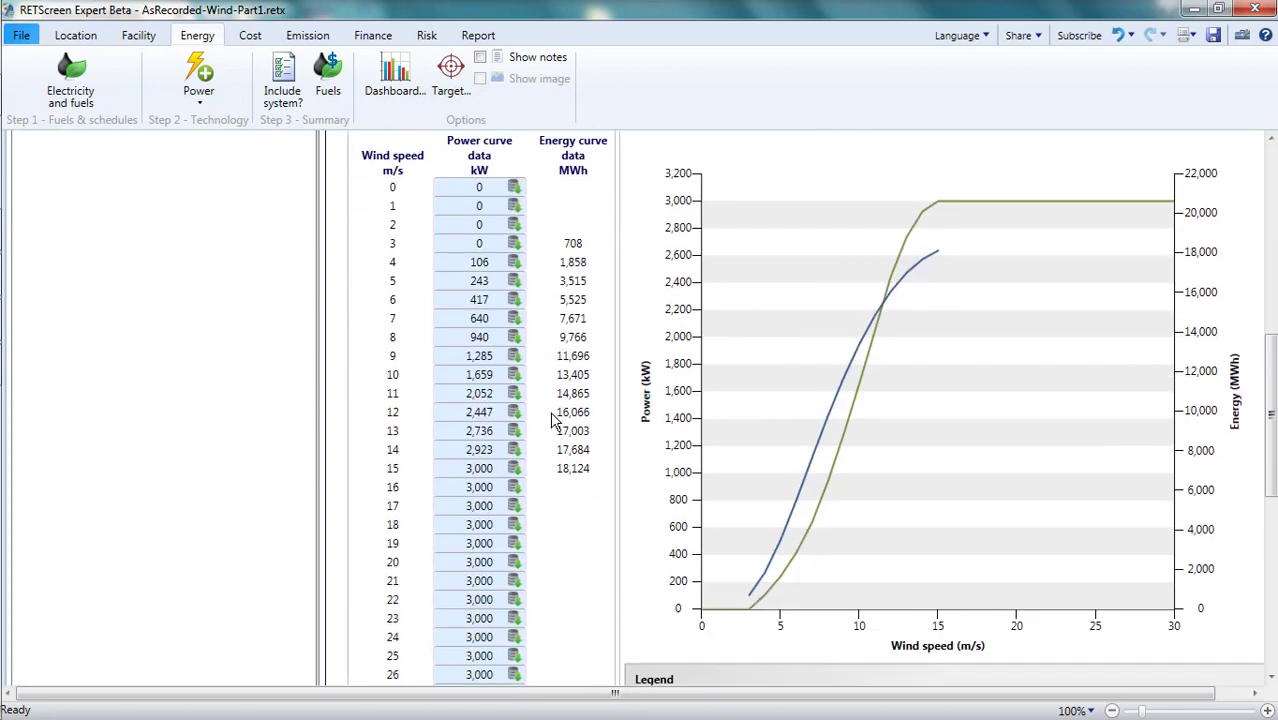
{"action": "scroll", "coordinate": [514, 452], "scroll_direction": "up", "scroll_amount": 7}
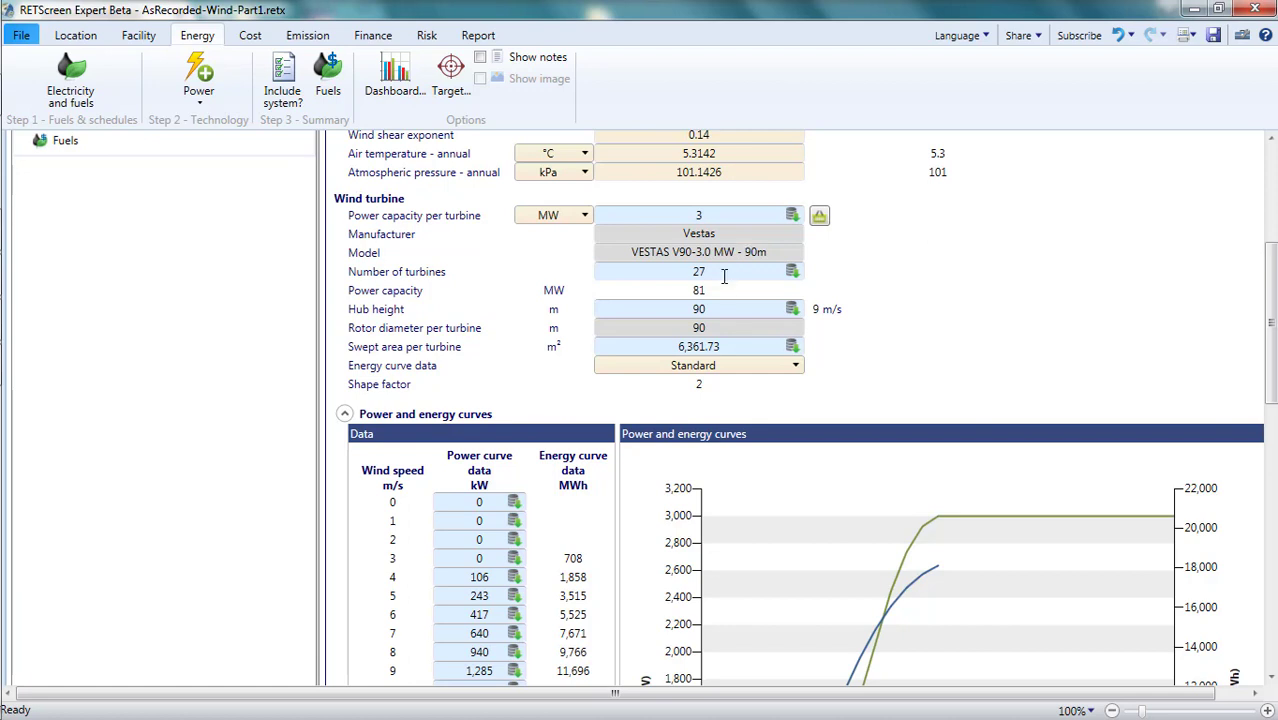
{"action": "left_click", "coordinate": [724, 273]}
{"action": "left_click", "coordinate": [481, 562]}
{"action": "type", "text": "1"}
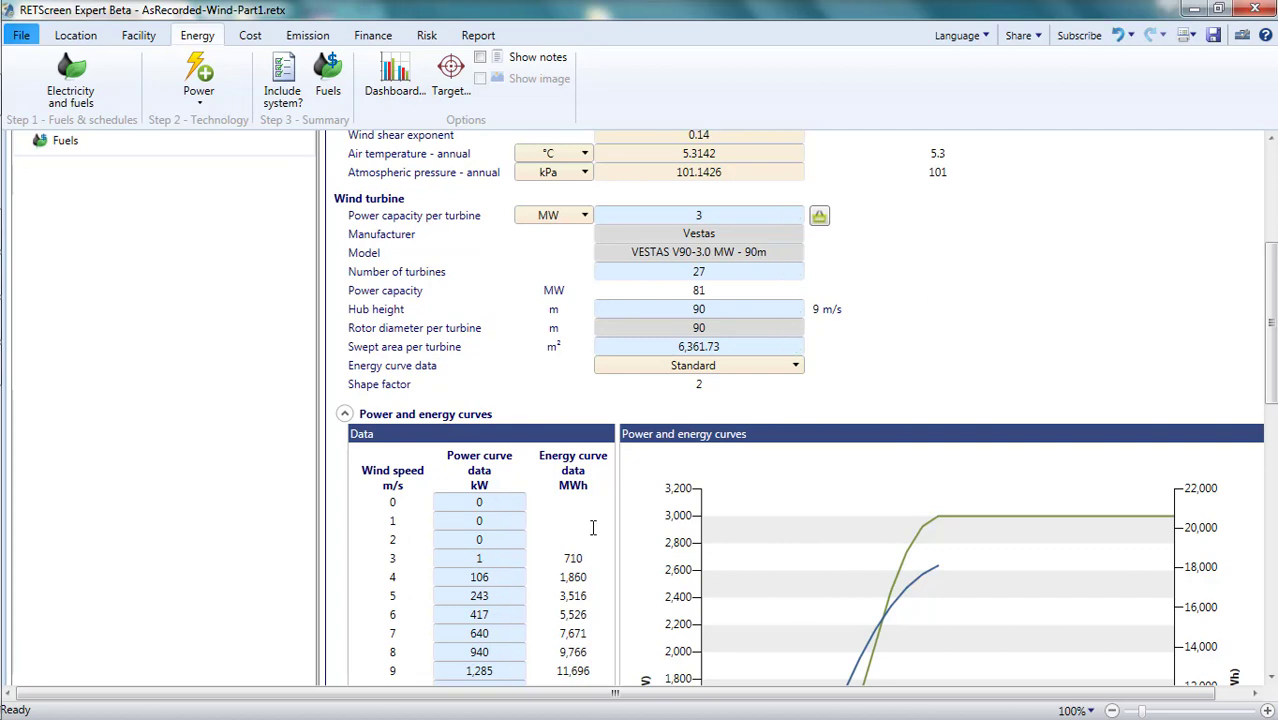
{"action": "key", "text": "BackSpace"}
{"action": "type", "text": "0"}
{"action": "left_click", "coordinate": [821, 218]}
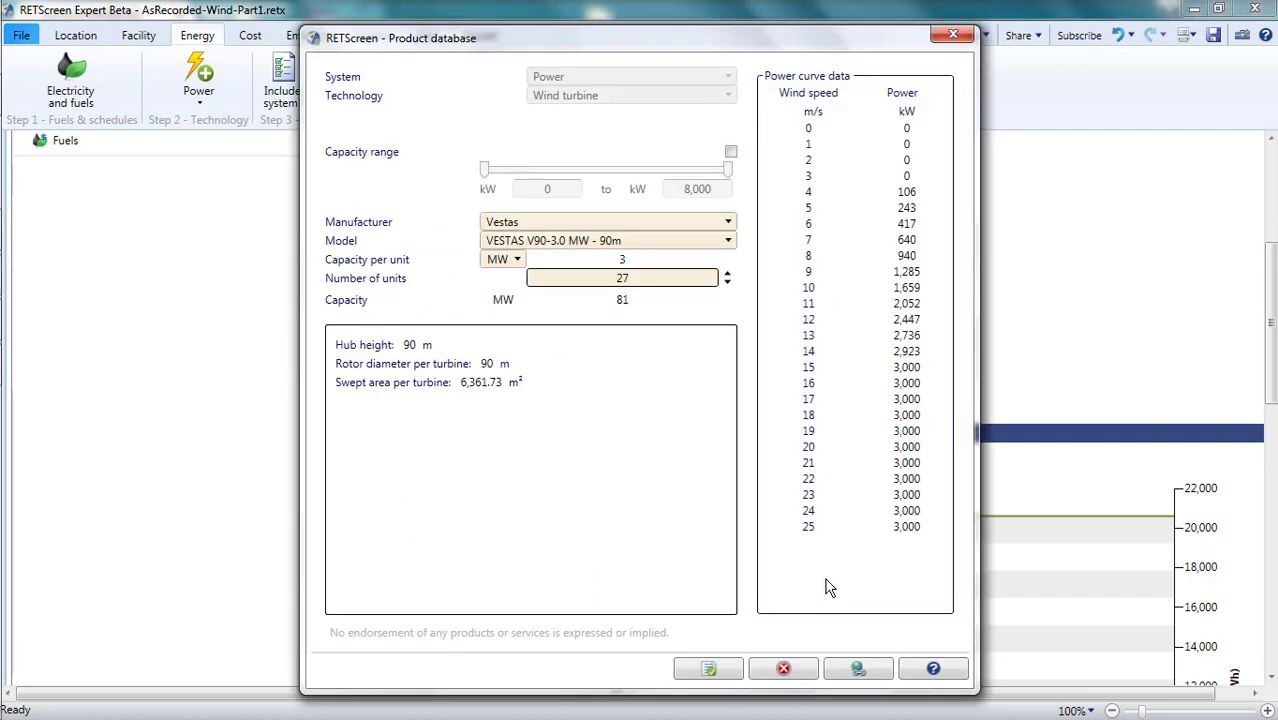
{"action": "left_click", "coordinate": [727, 666]}
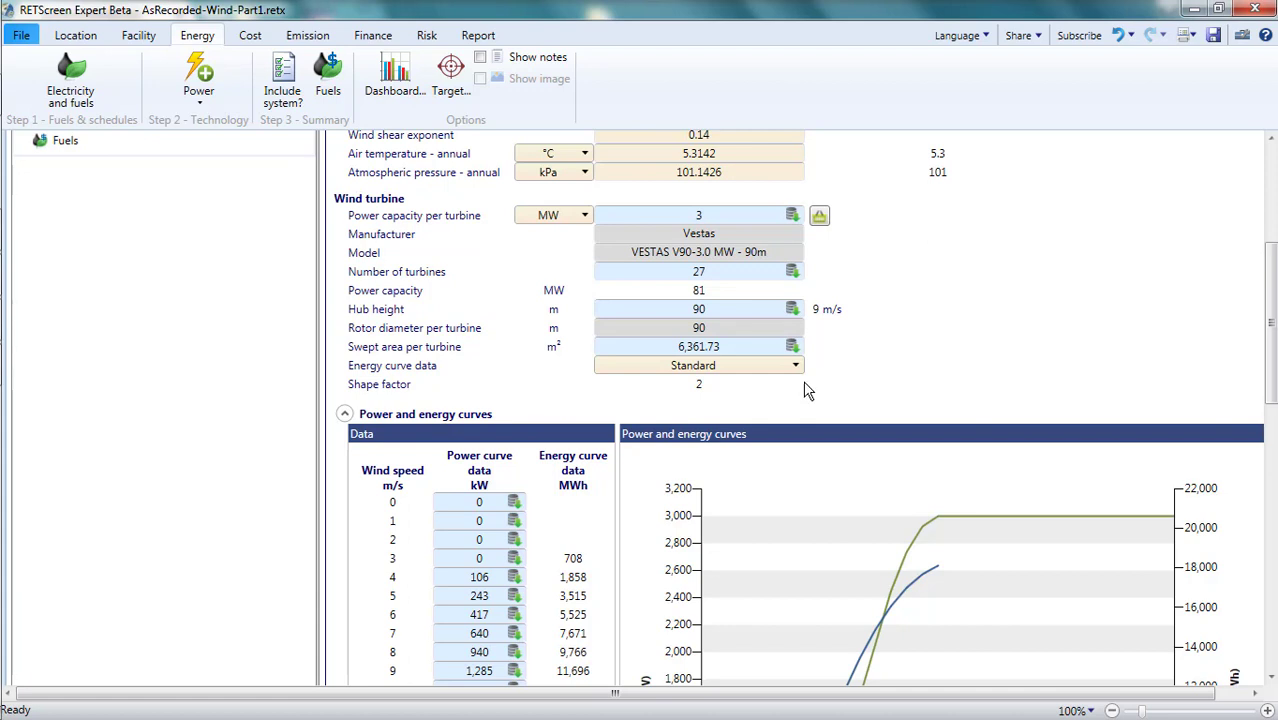
{"action": "left_click", "coordinate": [822, 312]}
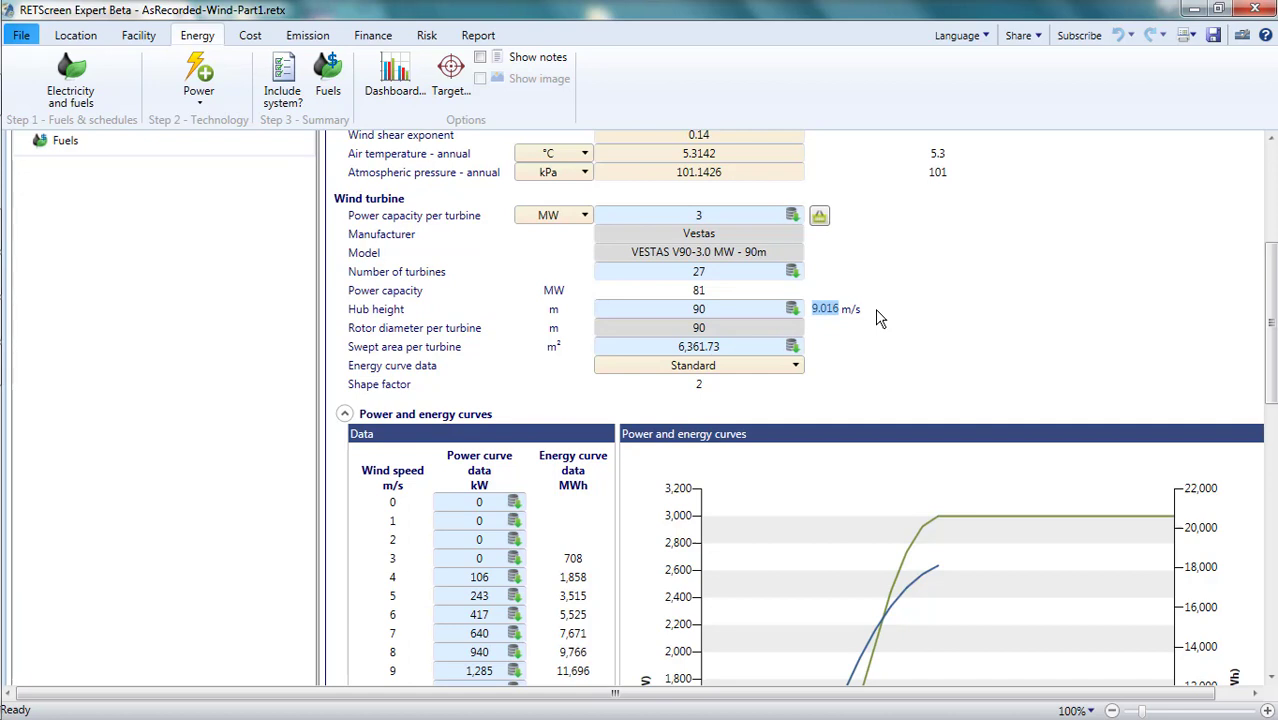
{"action": "scroll", "coordinate": [882, 311], "scroll_direction": "up", "scroll_amount": 3}
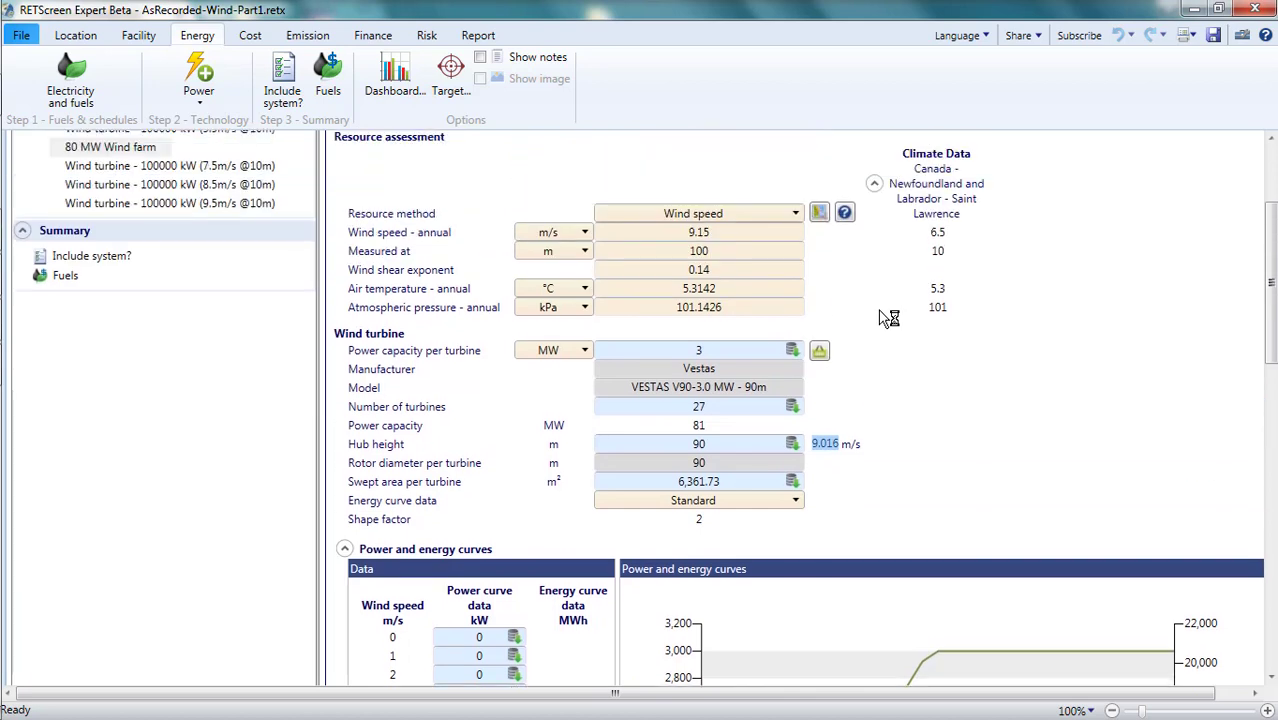
{"action": "left_click", "coordinate": [752, 234]}
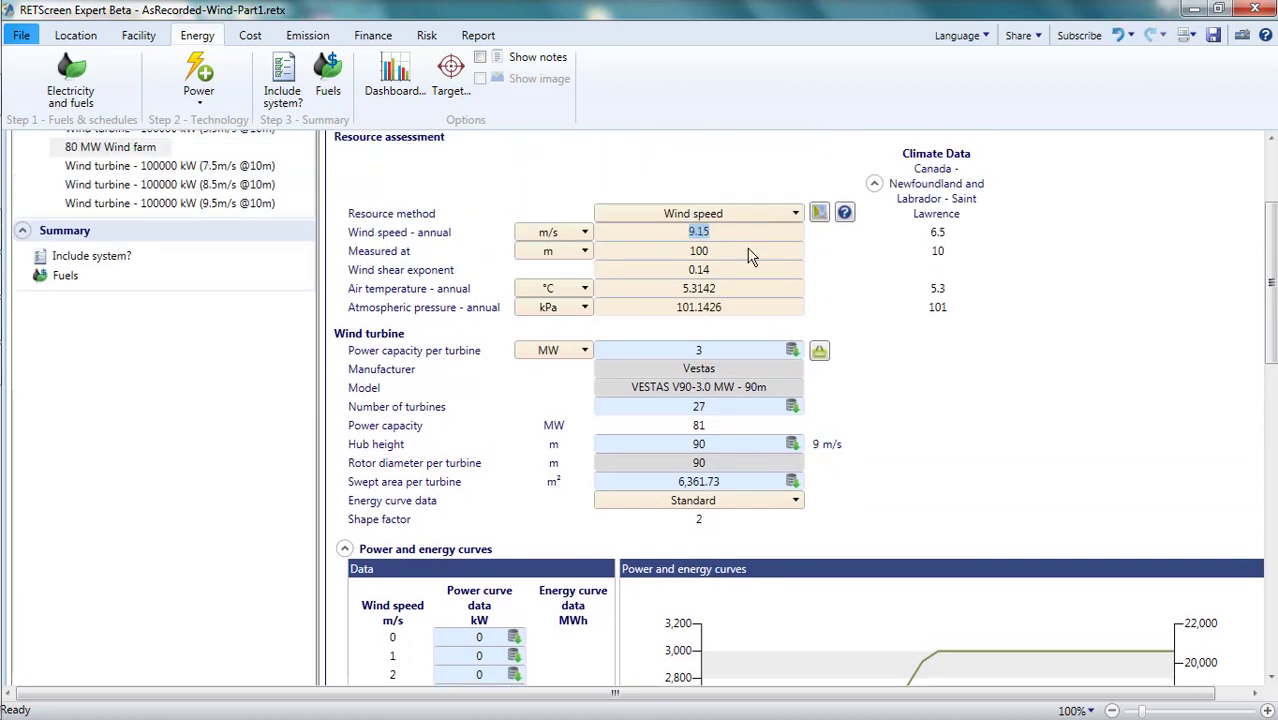
{"action": "left_click", "coordinate": [748, 250]}
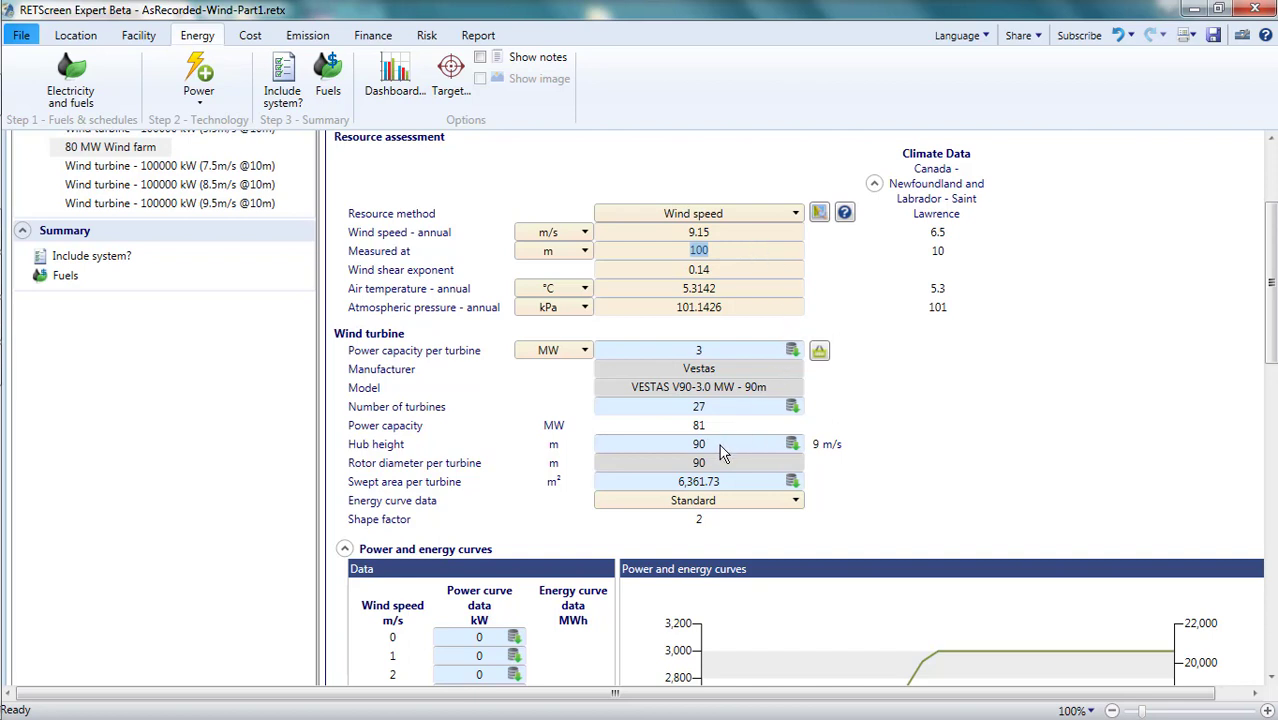
{"action": "left_click", "coordinate": [738, 270]}
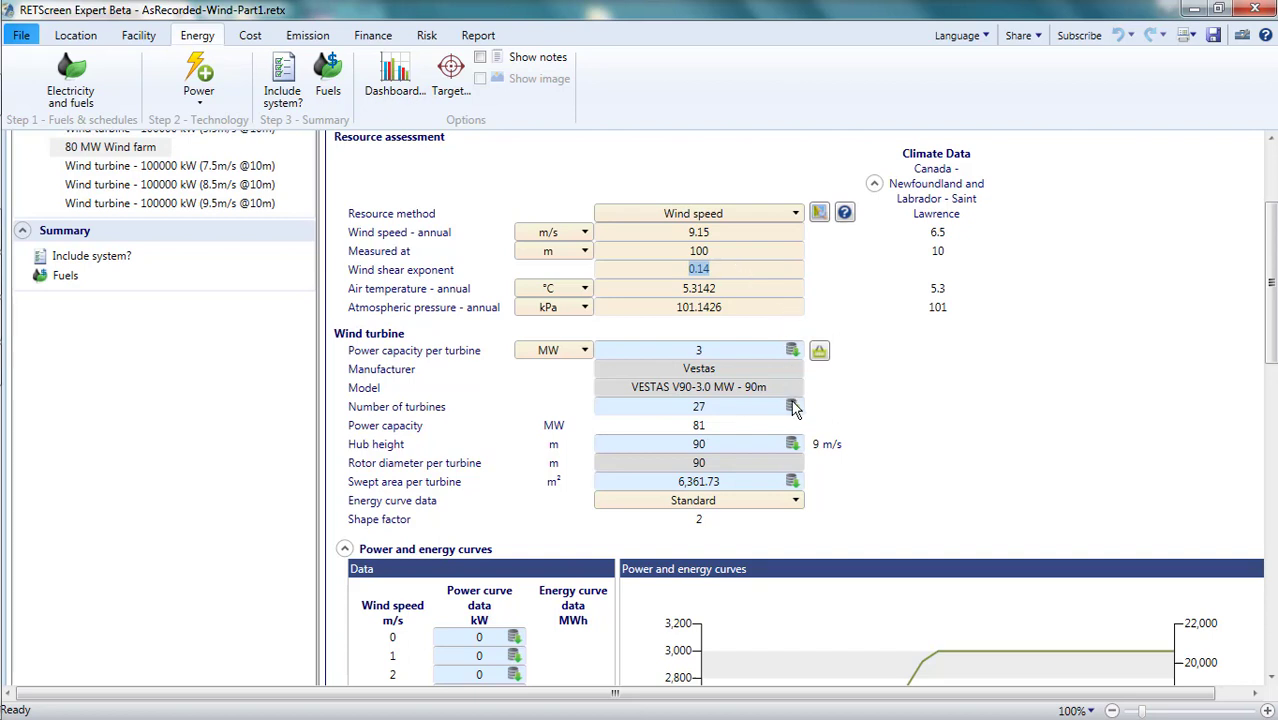
{"action": "scroll", "coordinate": [784, 460], "scroll_direction": "down", "scroll_amount": 6}
{"action": "scroll", "coordinate": [784, 473], "scroll_direction": "down", "scroll_amount": 1}
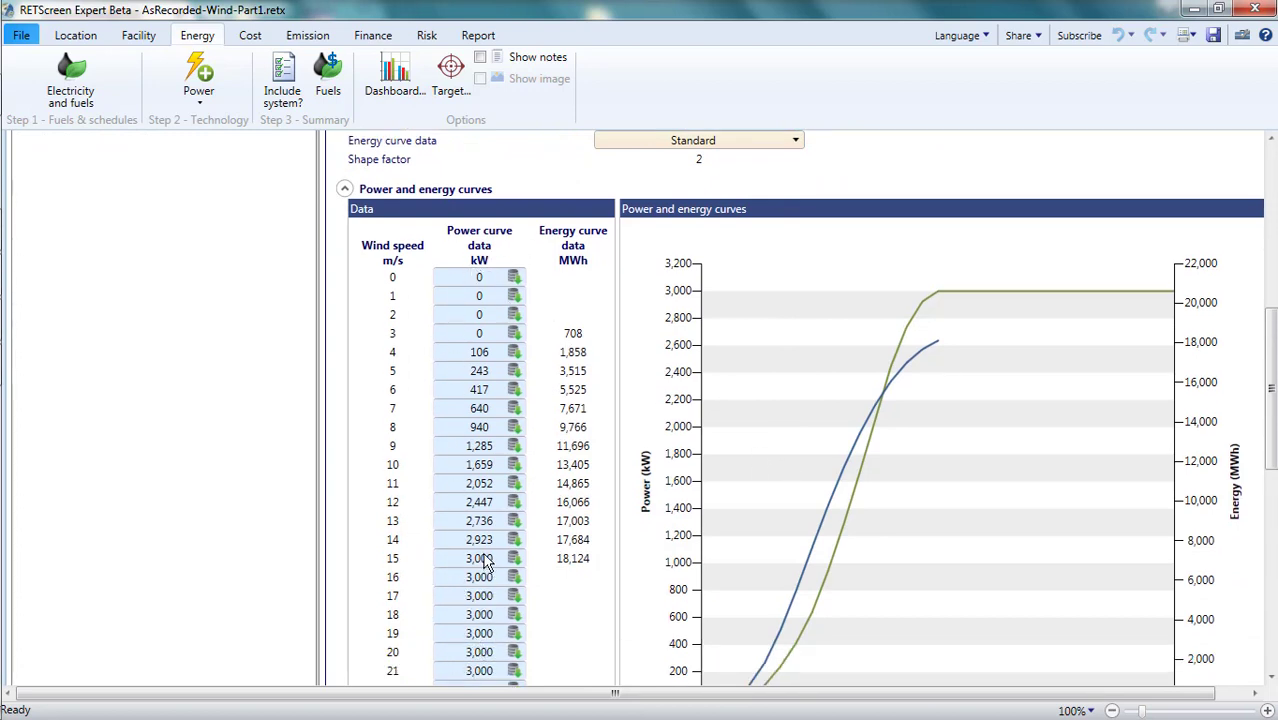
{"action": "scroll", "coordinate": [499, 520], "scroll_direction": "down", "scroll_amount": 1}
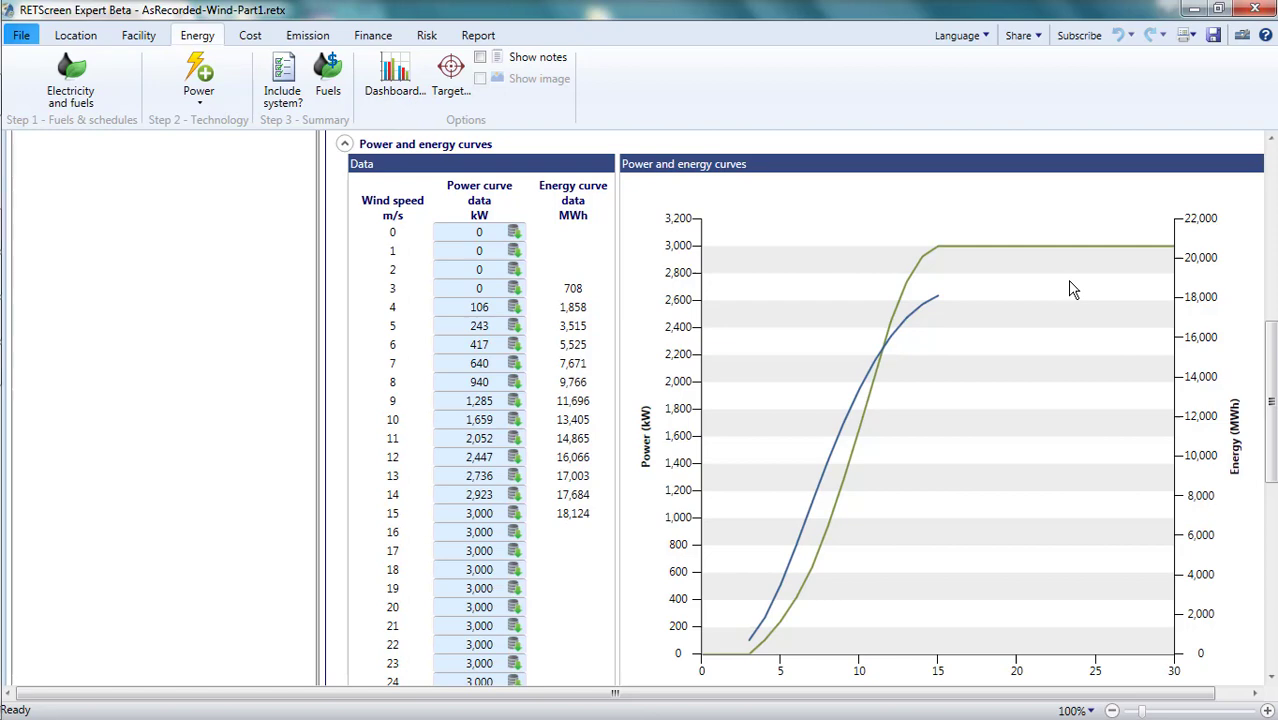
{"action": "scroll", "coordinate": [1070, 289], "scroll_direction": "up", "scroll_amount": 5}
{"action": "scroll", "coordinate": [1070, 289], "scroll_direction": "up", "scroll_amount": 3}
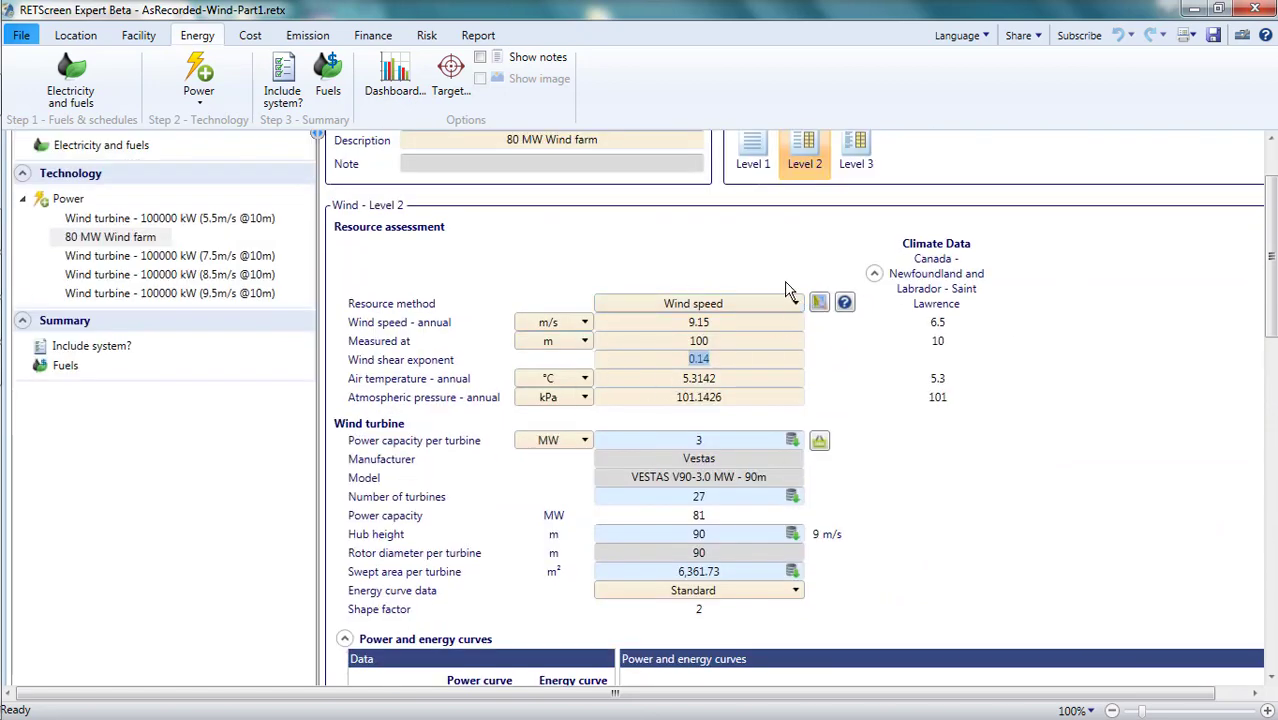
{"action": "scroll", "coordinate": [788, 298], "scroll_direction": "down", "scroll_amount": 1}
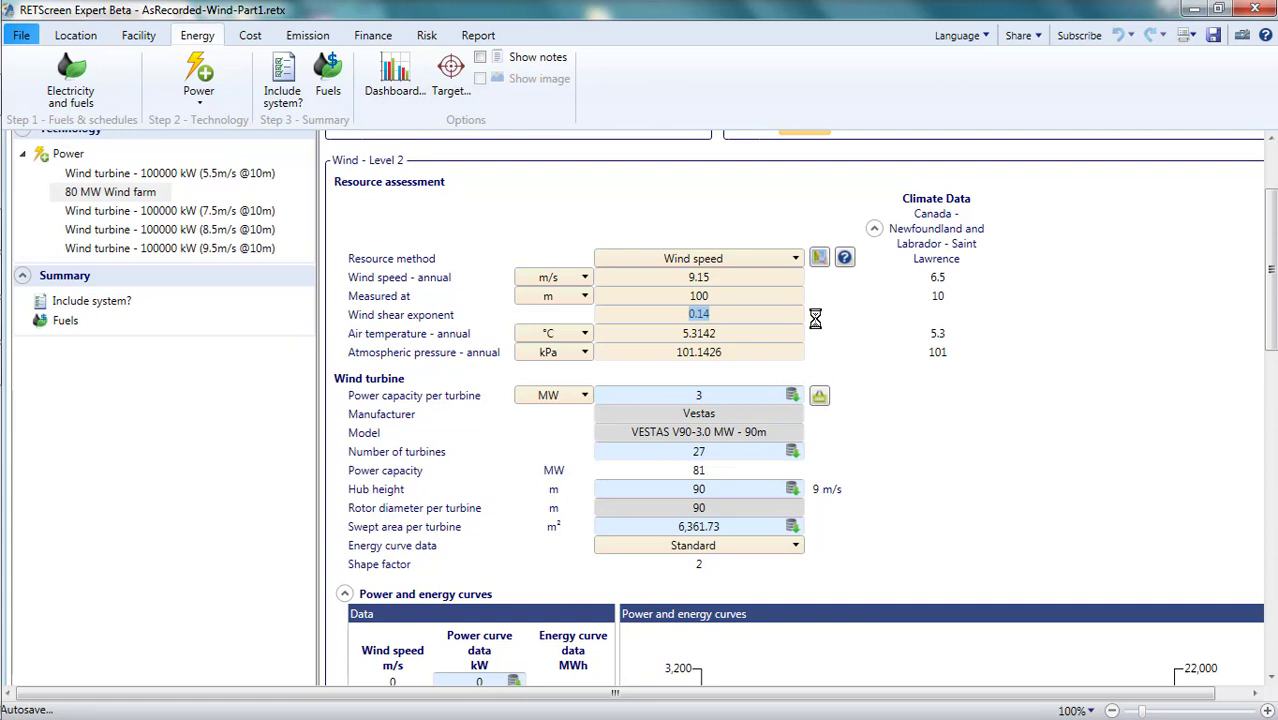
{"action": "left_click", "coordinate": [839, 341]}
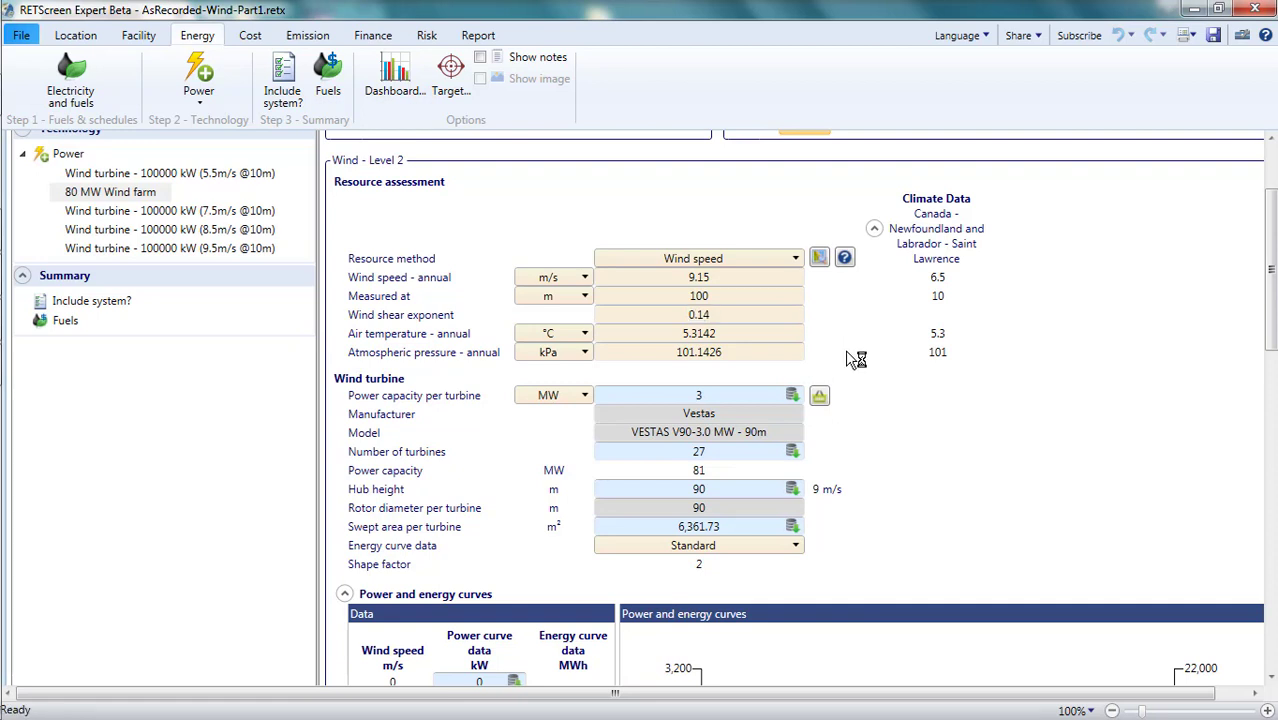
{"action": "scroll", "coordinate": [845, 390], "scroll_direction": "down", "scroll_amount": 6}
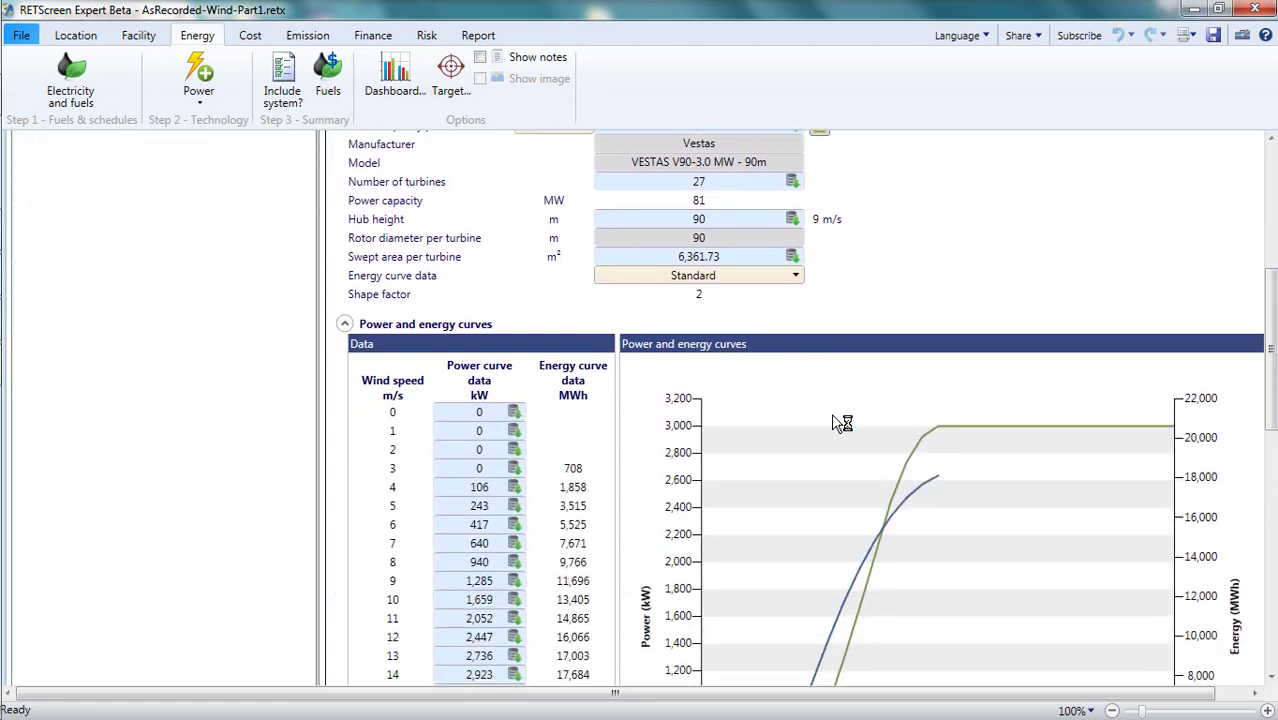
{"action": "scroll", "coordinate": [840, 420], "scroll_direction": "down", "scroll_amount": 2}
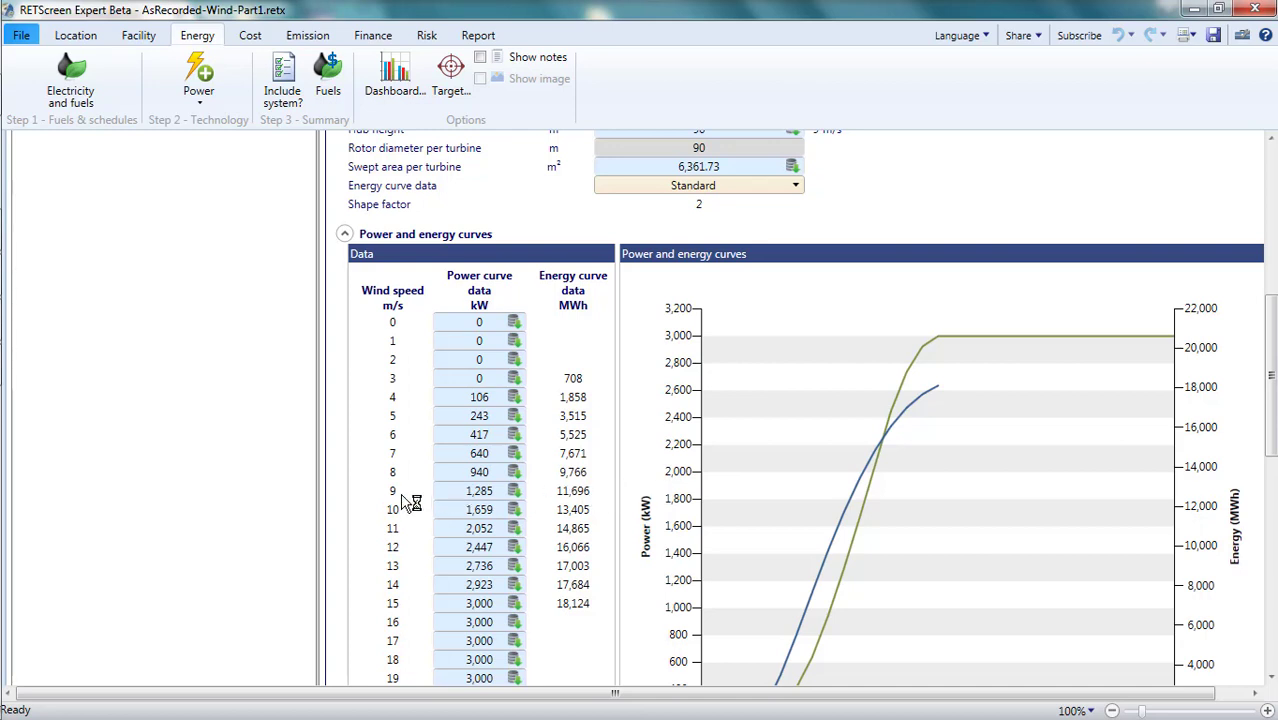
{"action": "left_click", "coordinate": [473, 497]}
{"action": "scroll", "coordinate": [799, 565], "scroll_direction": "down", "scroll_amount": 3}
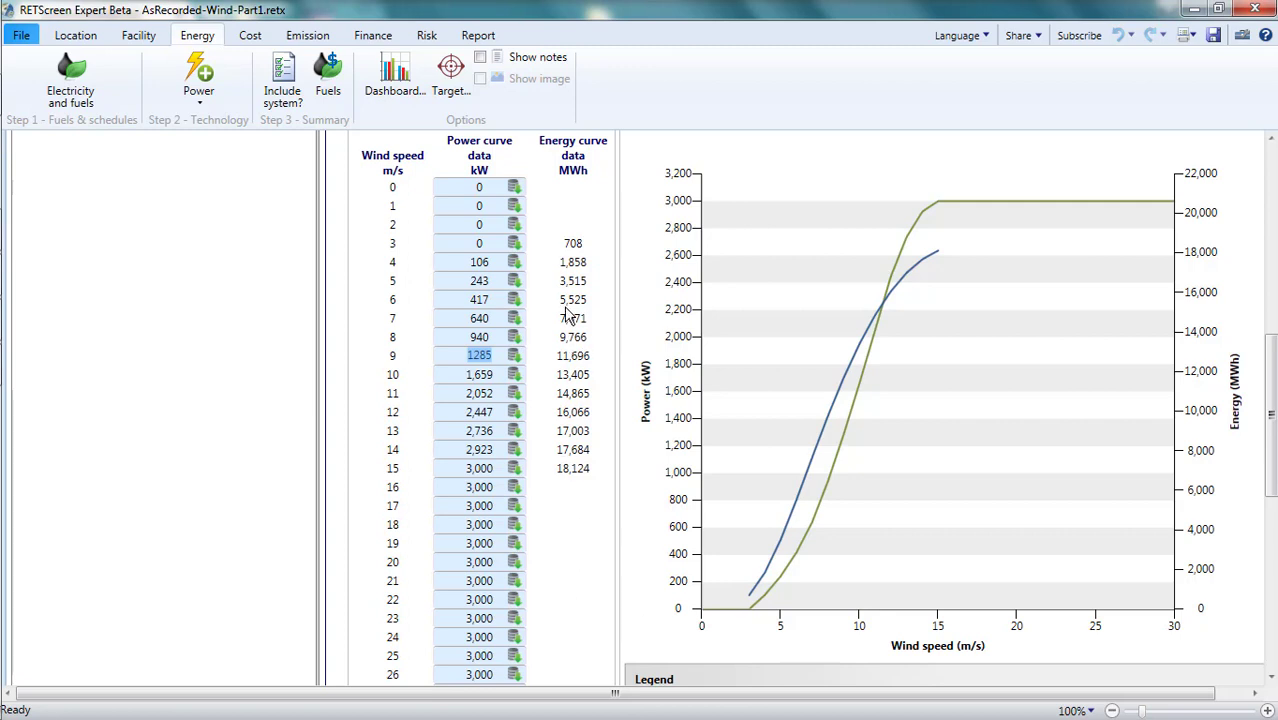
{"action": "left_click", "coordinate": [478, 243]}
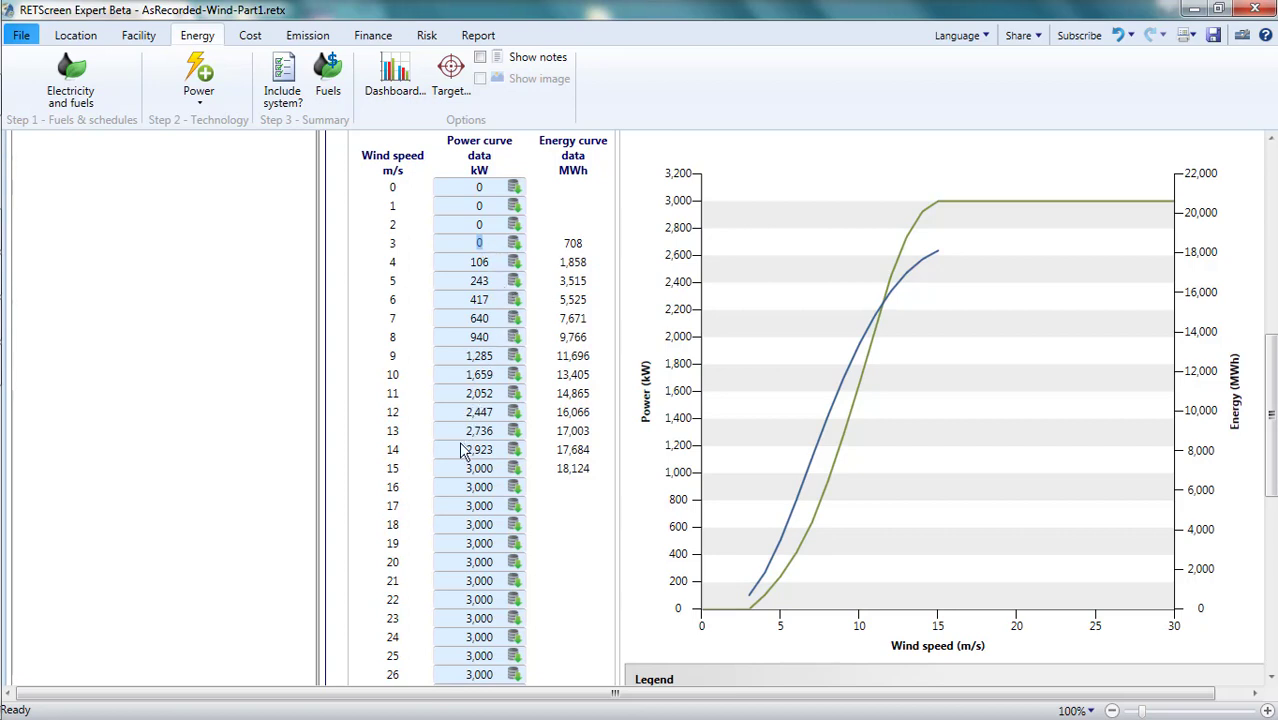
{"action": "left_click", "coordinate": [472, 470]}
{"action": "left_click", "coordinate": [492, 360]}
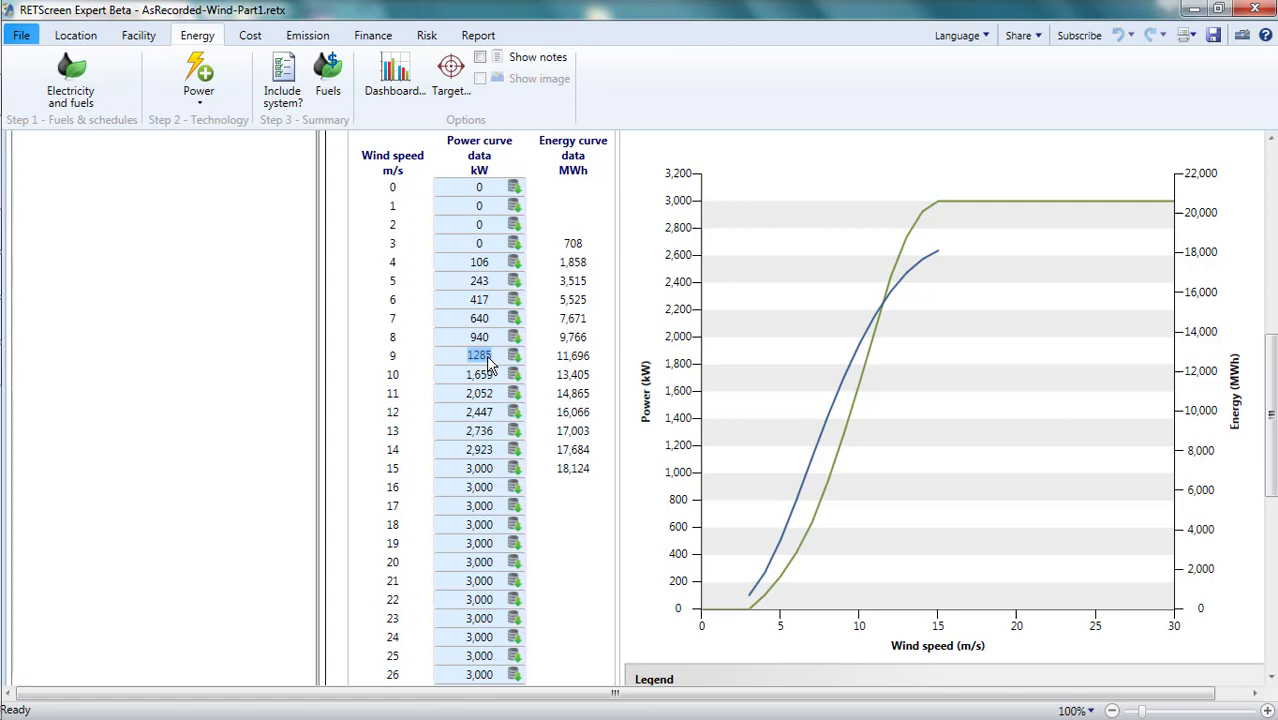
{"action": "scroll", "coordinate": [488, 365], "scroll_direction": "up", "scroll_amount": 3}
{"action": "scroll", "coordinate": [488, 367], "scroll_direction": "up", "scroll_amount": 2}
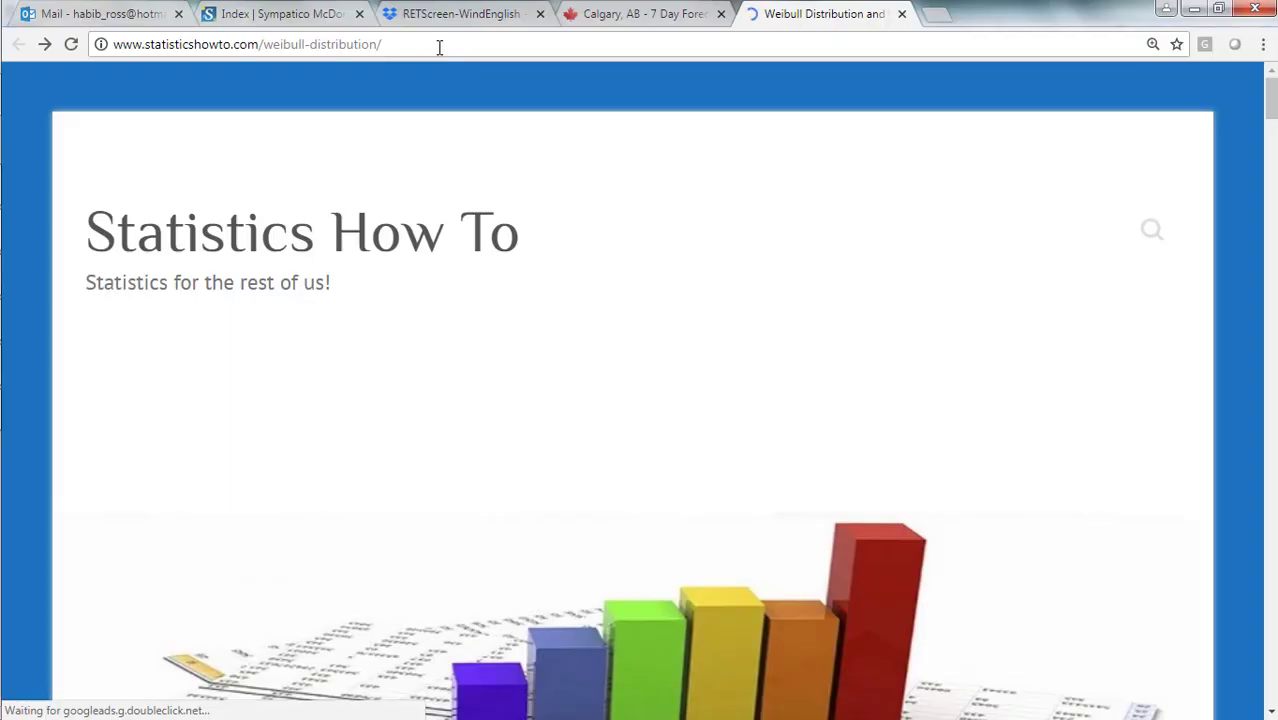
Read through the Weibull distribution article's shape graphs, then return to RETScreen
{"action": "left_click", "coordinate": [439, 46]}
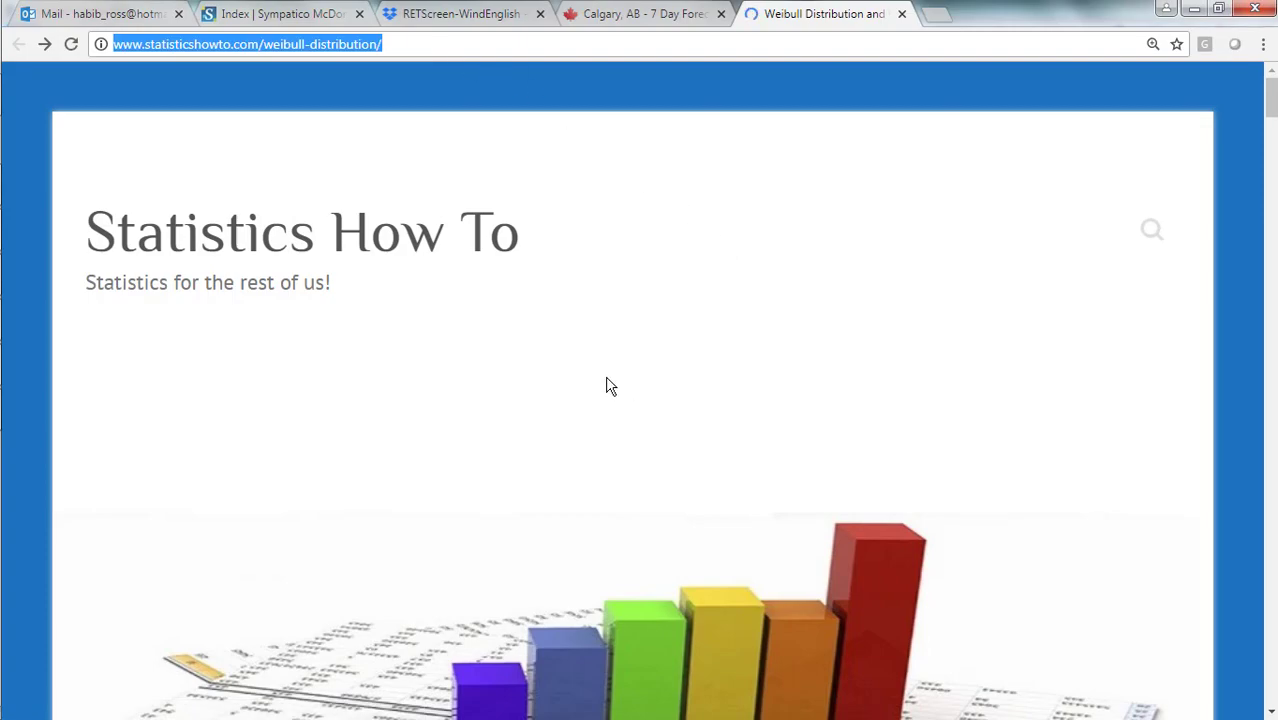
{"action": "scroll", "coordinate": [556, 384], "scroll_direction": "down", "scroll_amount": 20}
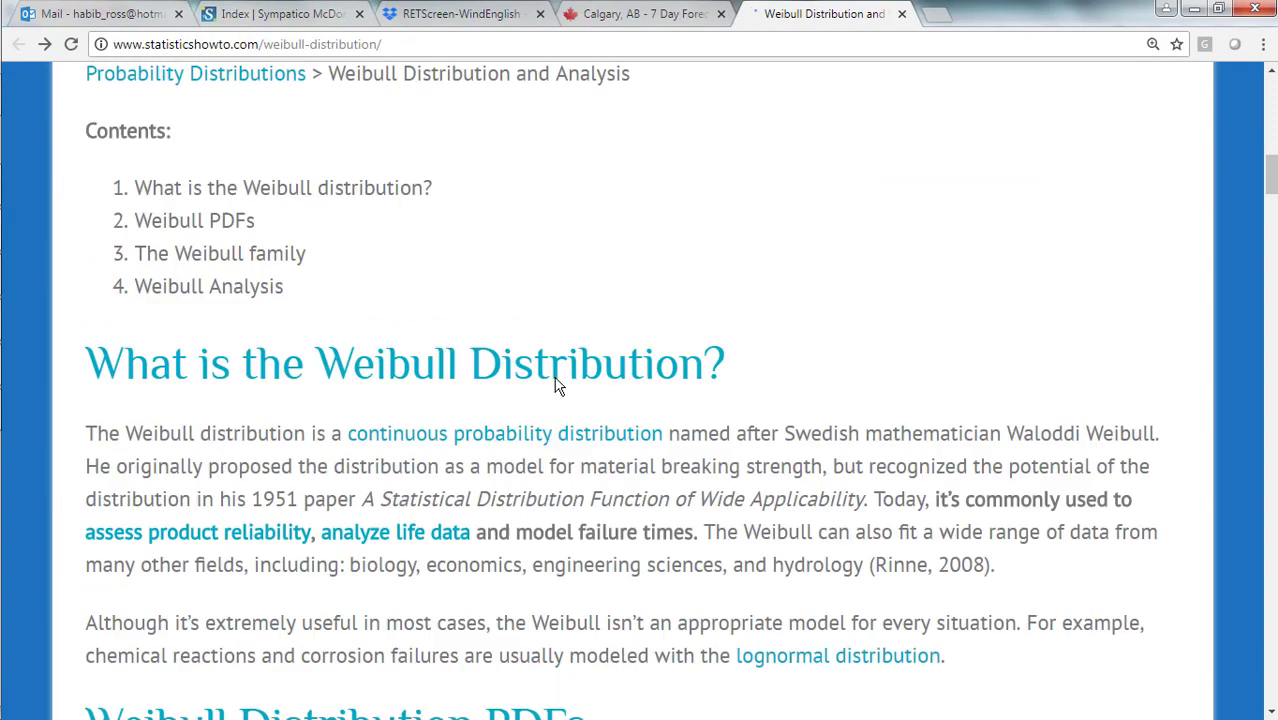
{"action": "scroll", "coordinate": [557, 390], "scroll_direction": "up", "scroll_amount": 2}
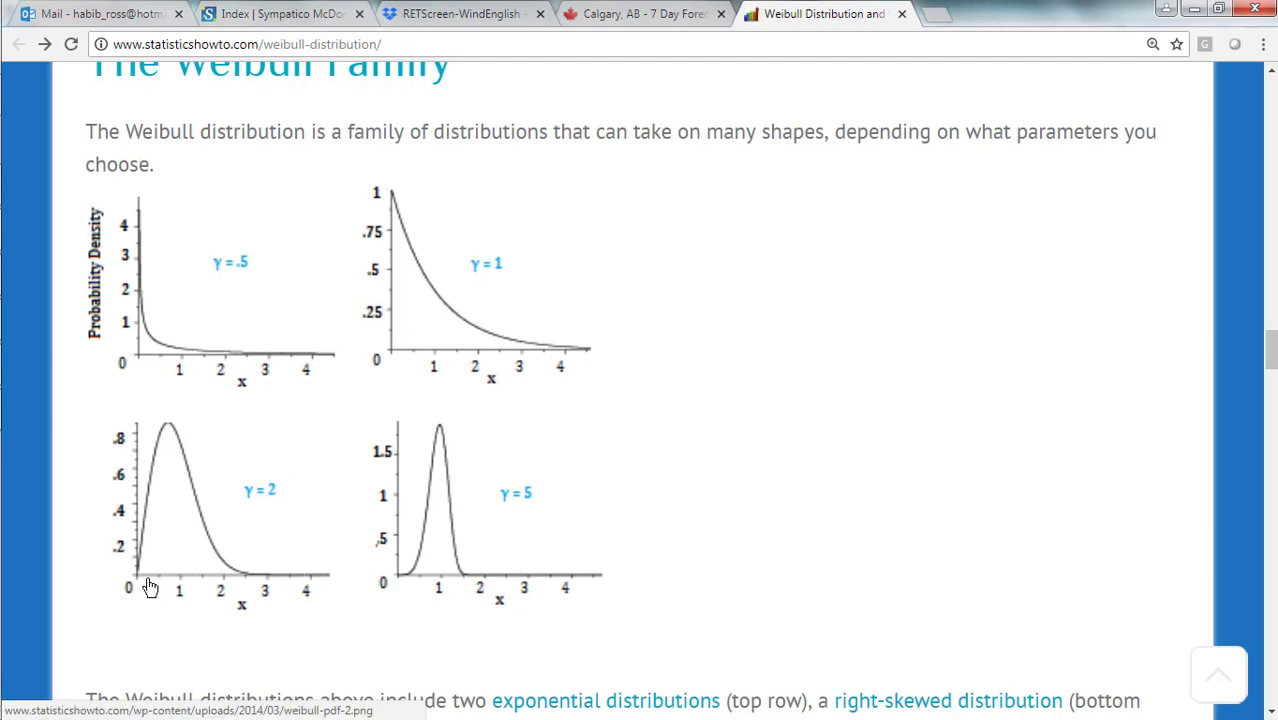
{"action": "scroll", "coordinate": [148, 587], "scroll_direction": "down", "scroll_amount": 6}
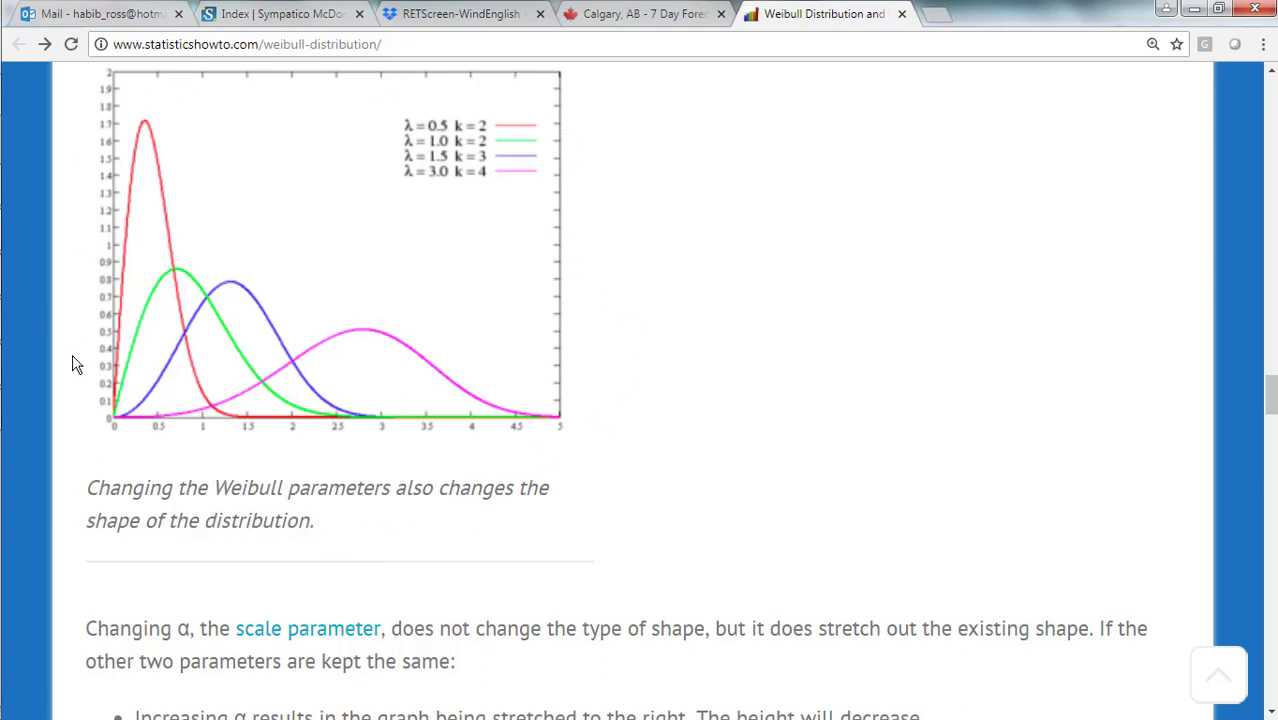
{"action": "key", "text": "alt+Tab"}
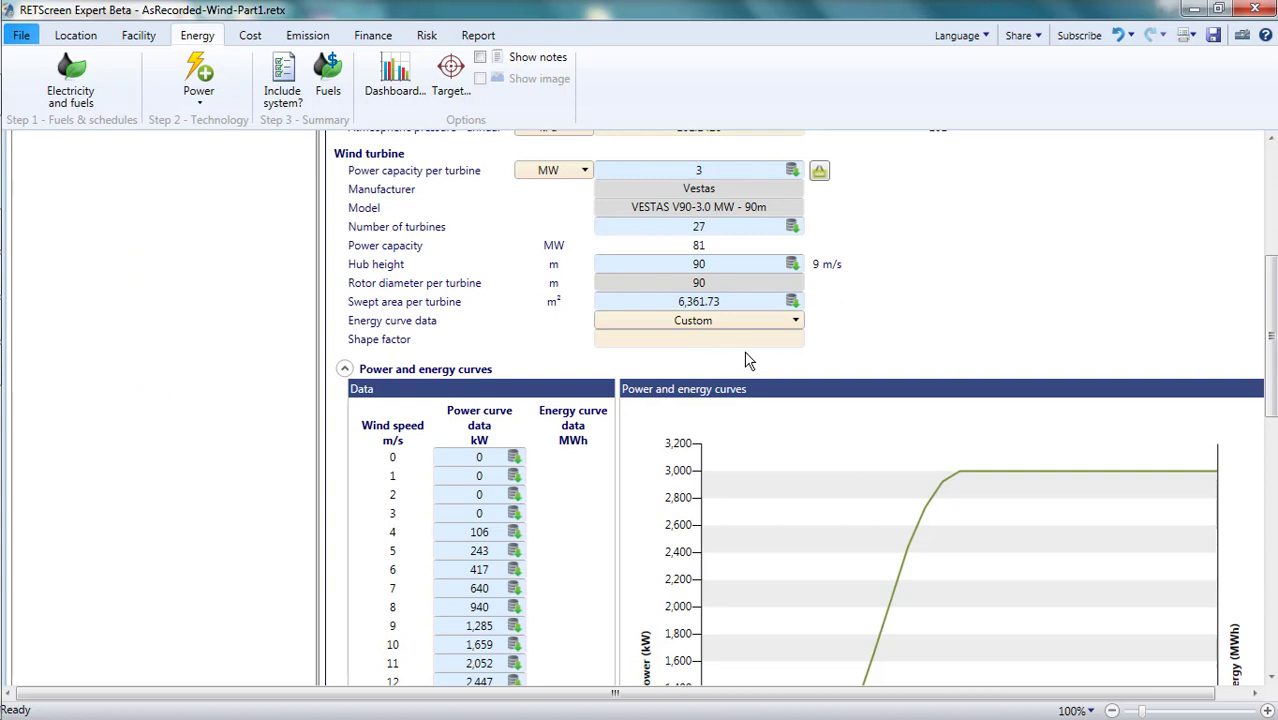
{"action": "left_click", "coordinate": [786, 332]}
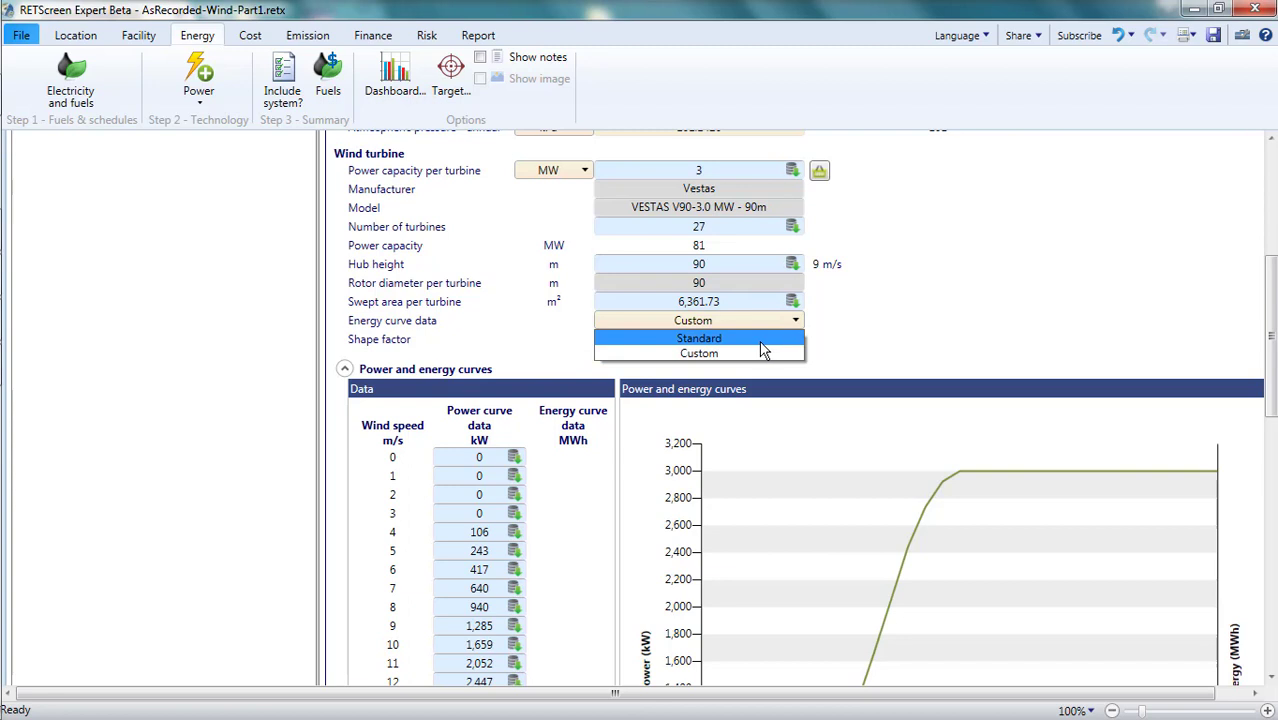
{"action": "left_click", "coordinate": [764, 339]}
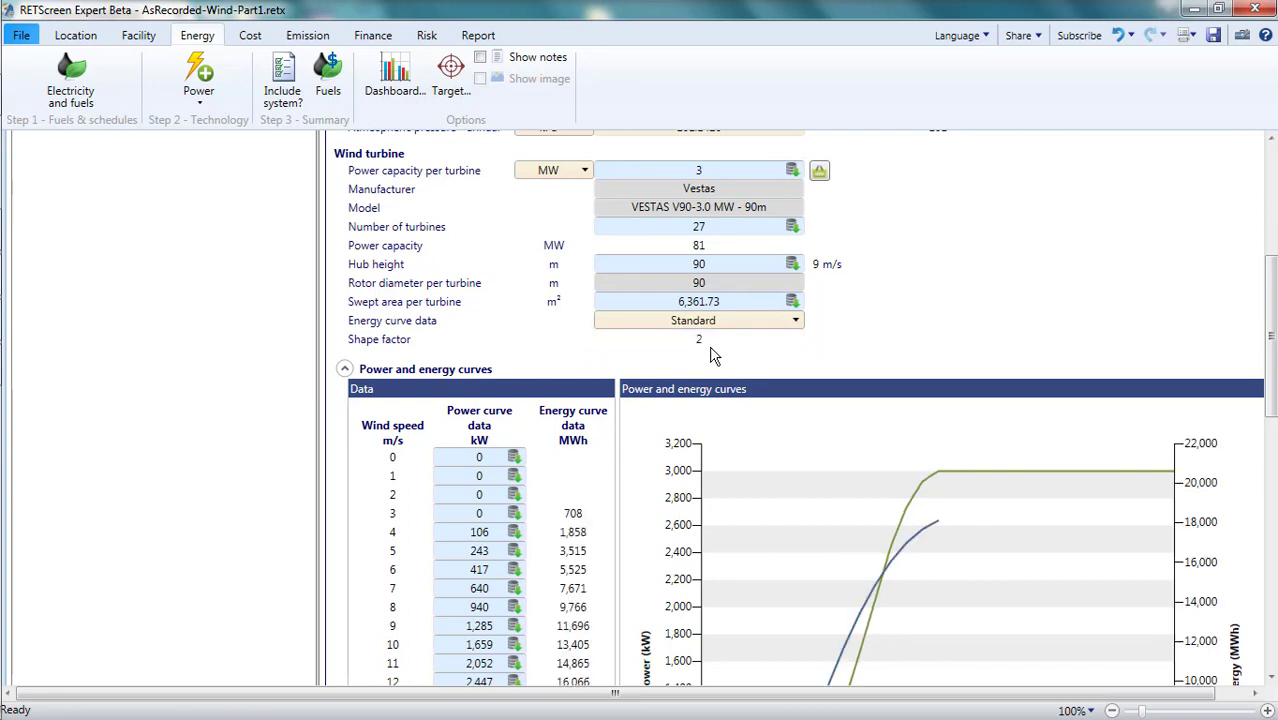
{"action": "left_click", "coordinate": [721, 349]}
{"action": "left_click", "coordinate": [795, 322]}
{"action": "left_click", "coordinate": [768, 355]}
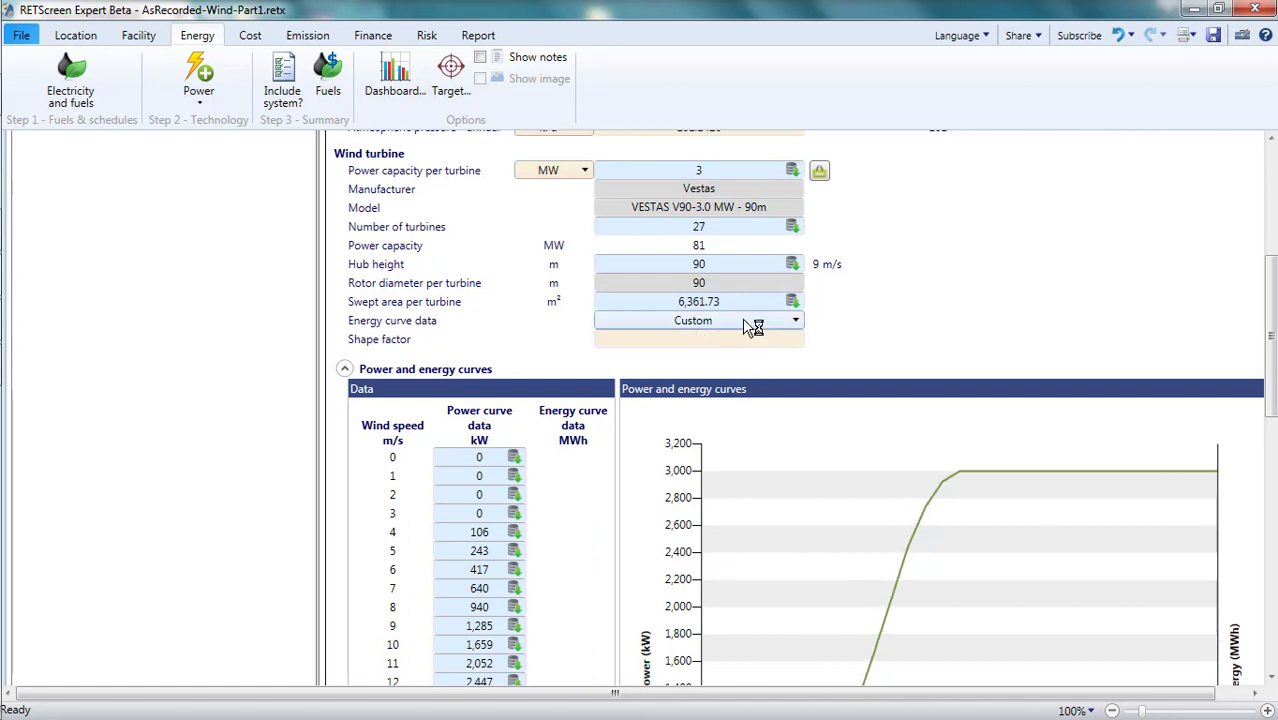
{"action": "left_click", "coordinate": [744, 320]}
Switch the energy curve data back to Standard, restoring shape factor 2
{"action": "left_click", "coordinate": [732, 338]}
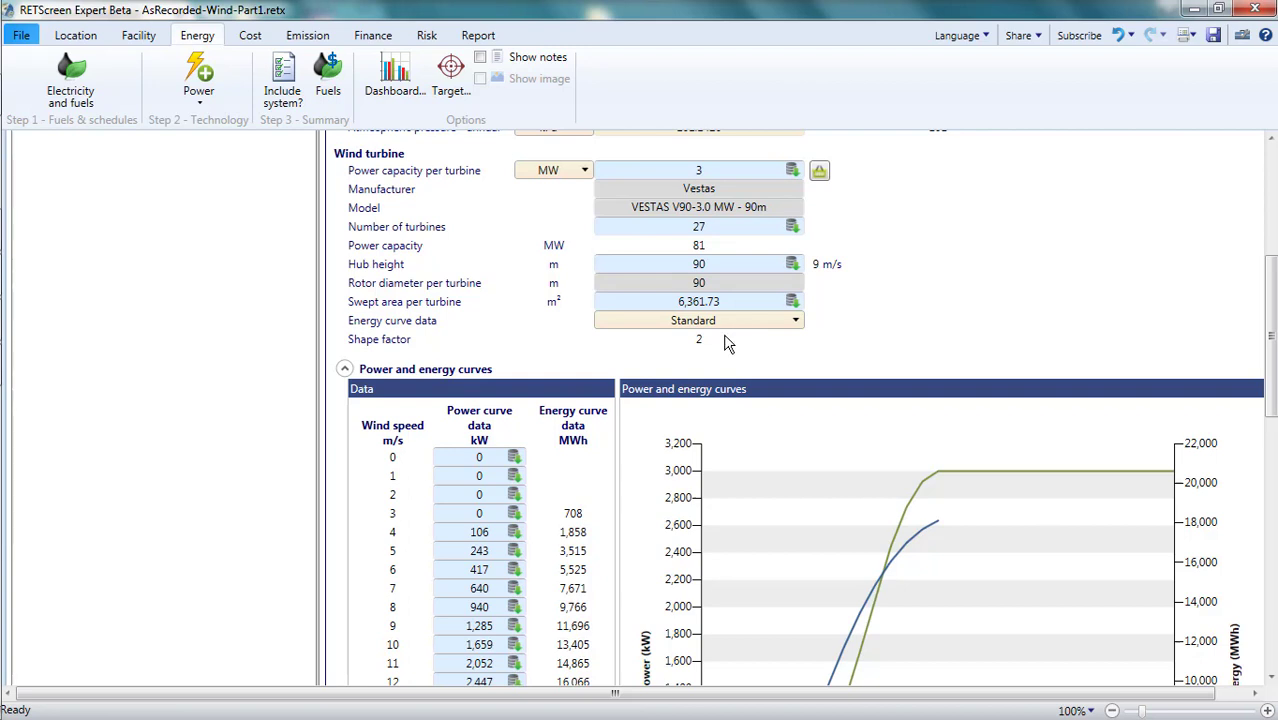
{"action": "scroll", "coordinate": [490, 323], "scroll_direction": "up", "scroll_amount": 2}
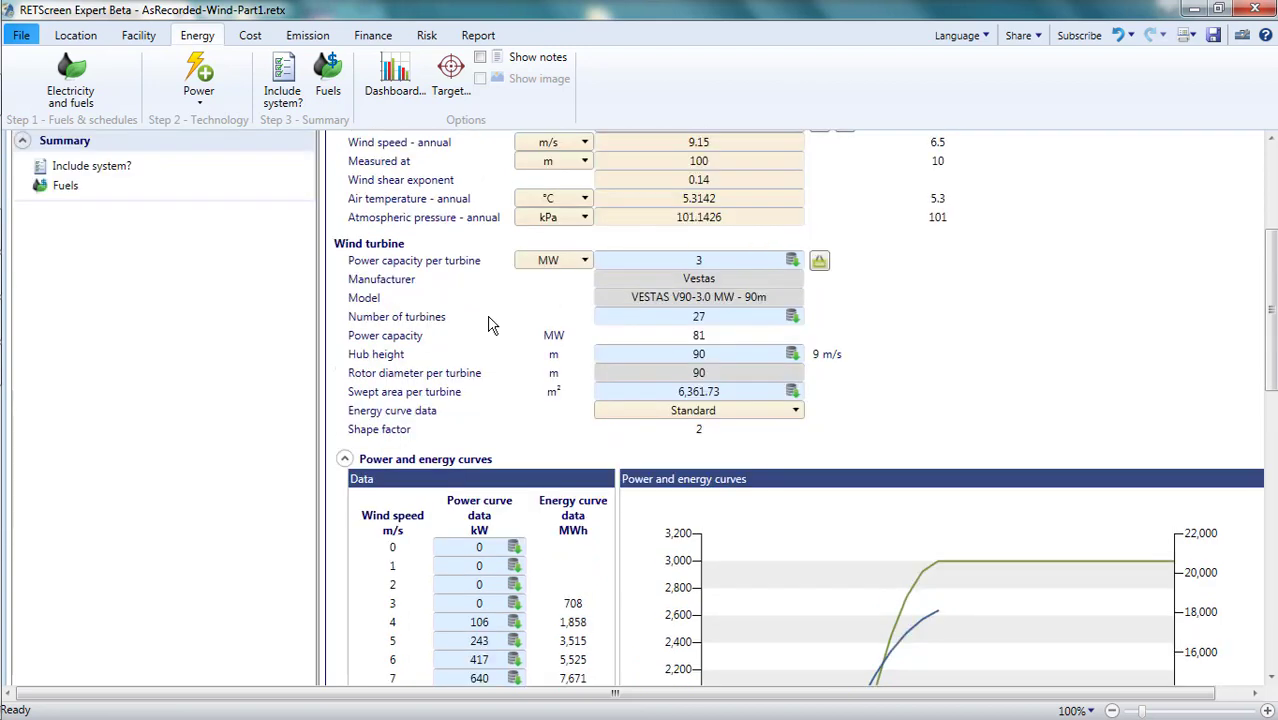
{"action": "scroll", "coordinate": [490, 323], "scroll_direction": "down", "scroll_amount": 18}
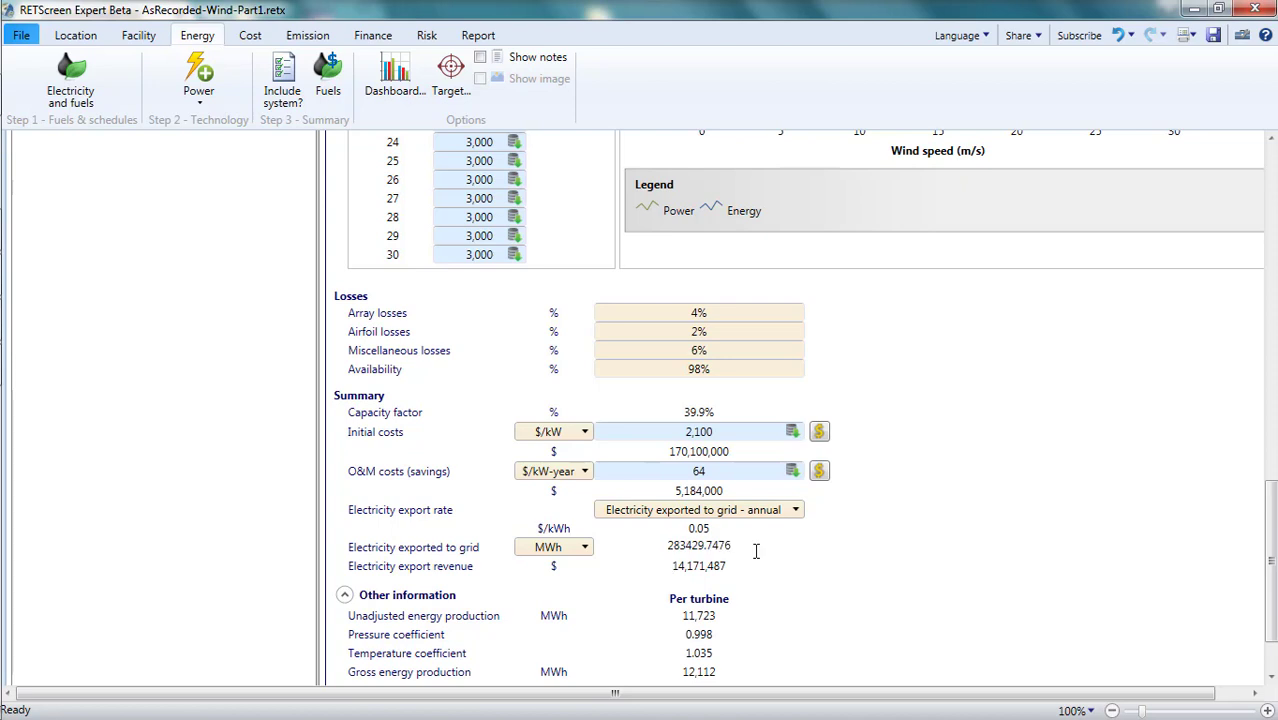
{"action": "scroll", "coordinate": [740, 565], "scroll_direction": "down", "scroll_amount": 2}
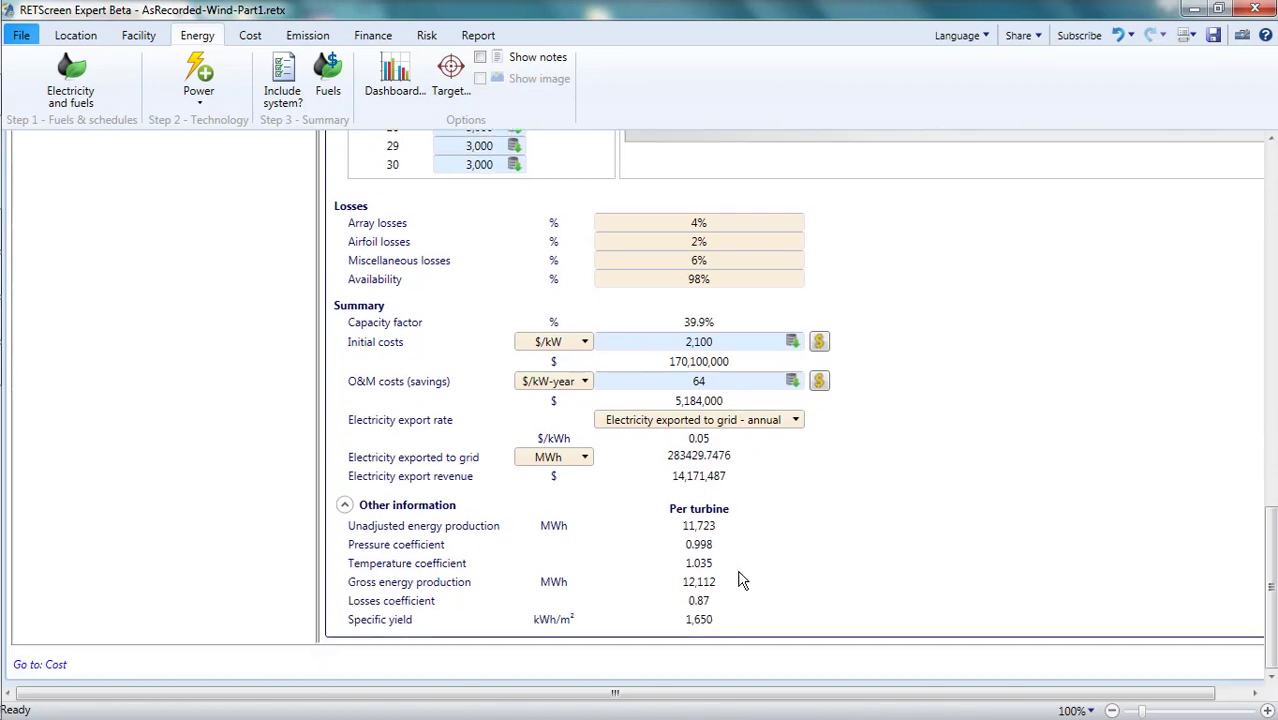
{"action": "left_click", "coordinate": [726, 530]}
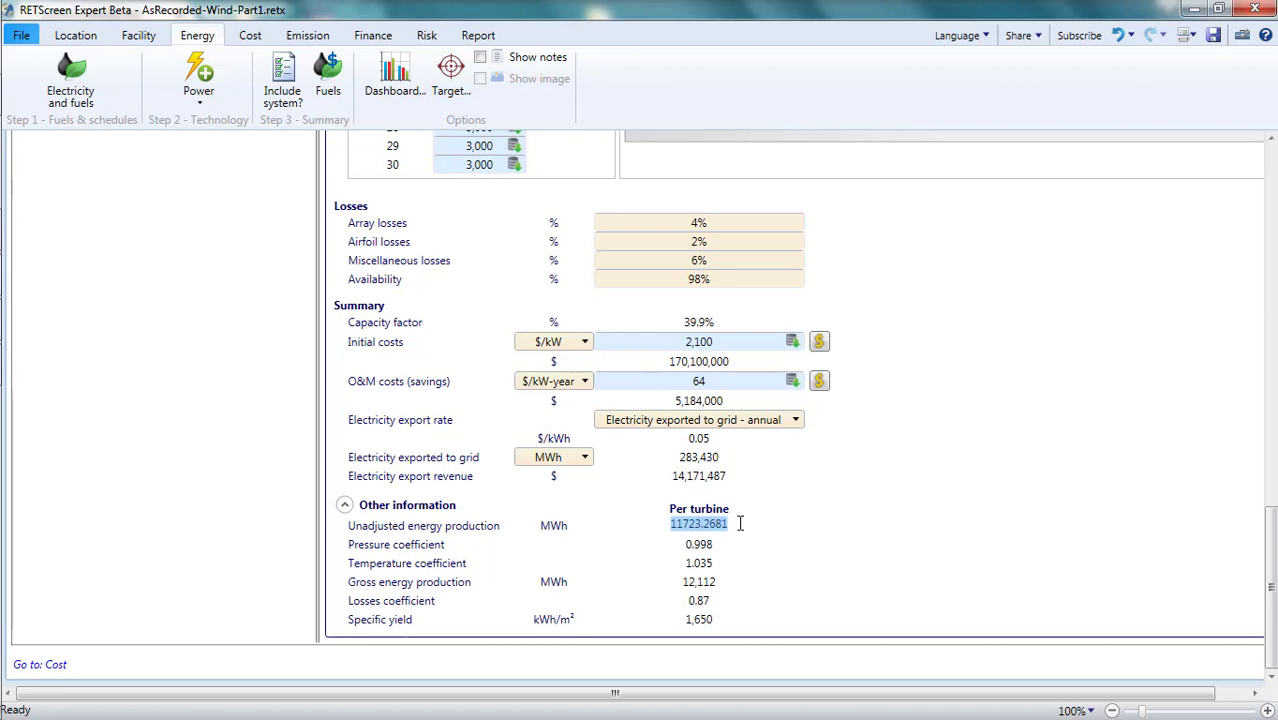
{"action": "left_click", "coordinate": [740, 524]}
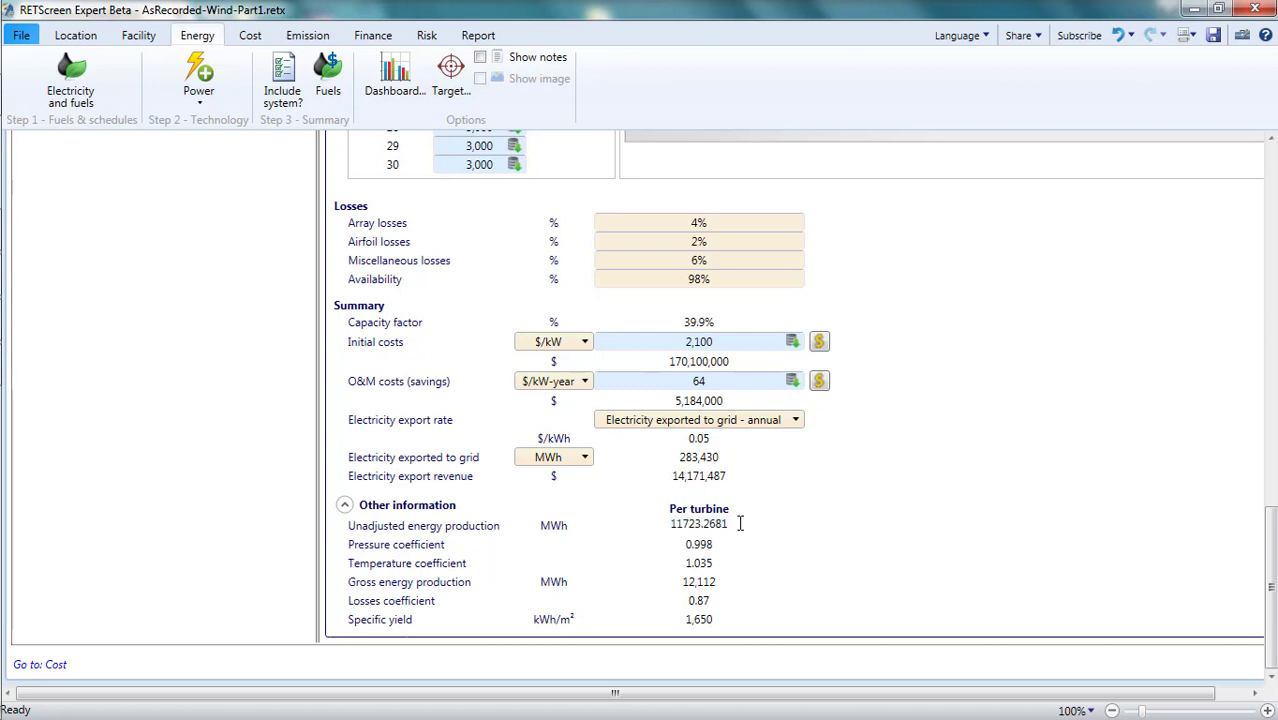
{"action": "left_click", "coordinate": [845, 531]}
{"action": "scroll", "coordinate": [845, 531], "scroll_direction": "up", "scroll_amount": 3}
{"action": "scroll", "coordinate": [845, 531], "scroll_direction": "up", "scroll_amount": 6}
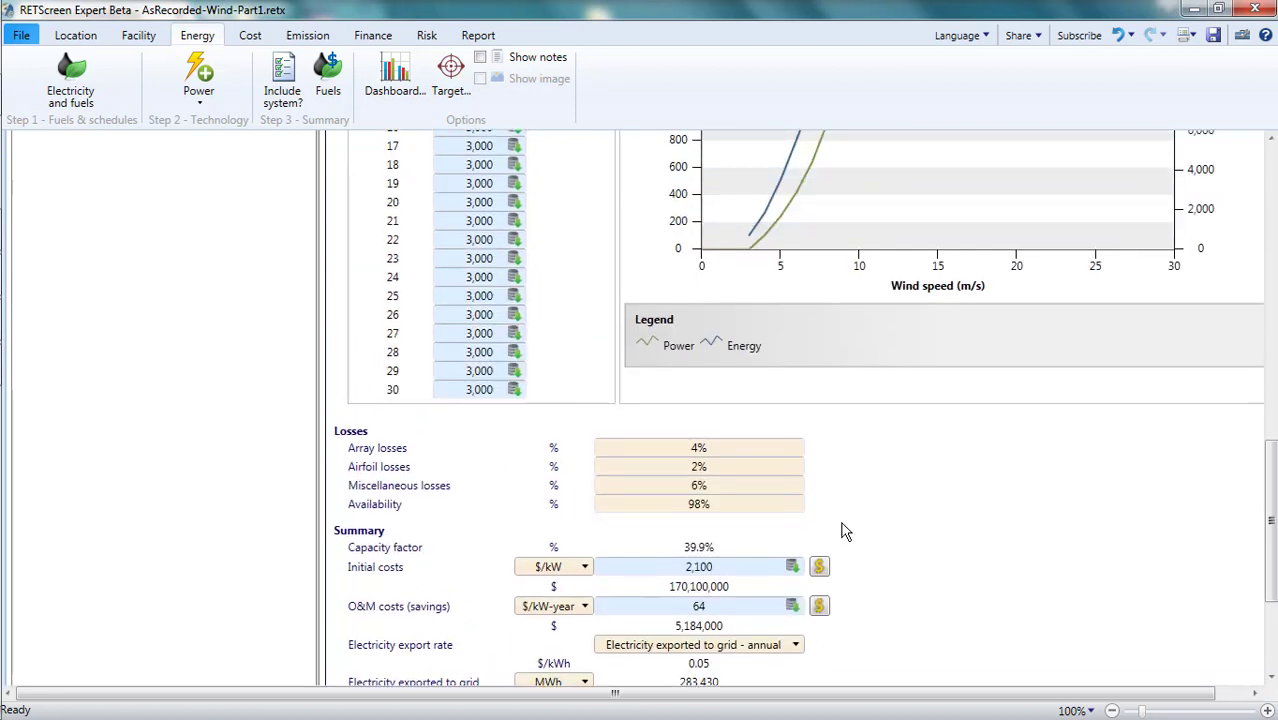
{"action": "scroll", "coordinate": [845, 531], "scroll_direction": "up", "scroll_amount": 2}
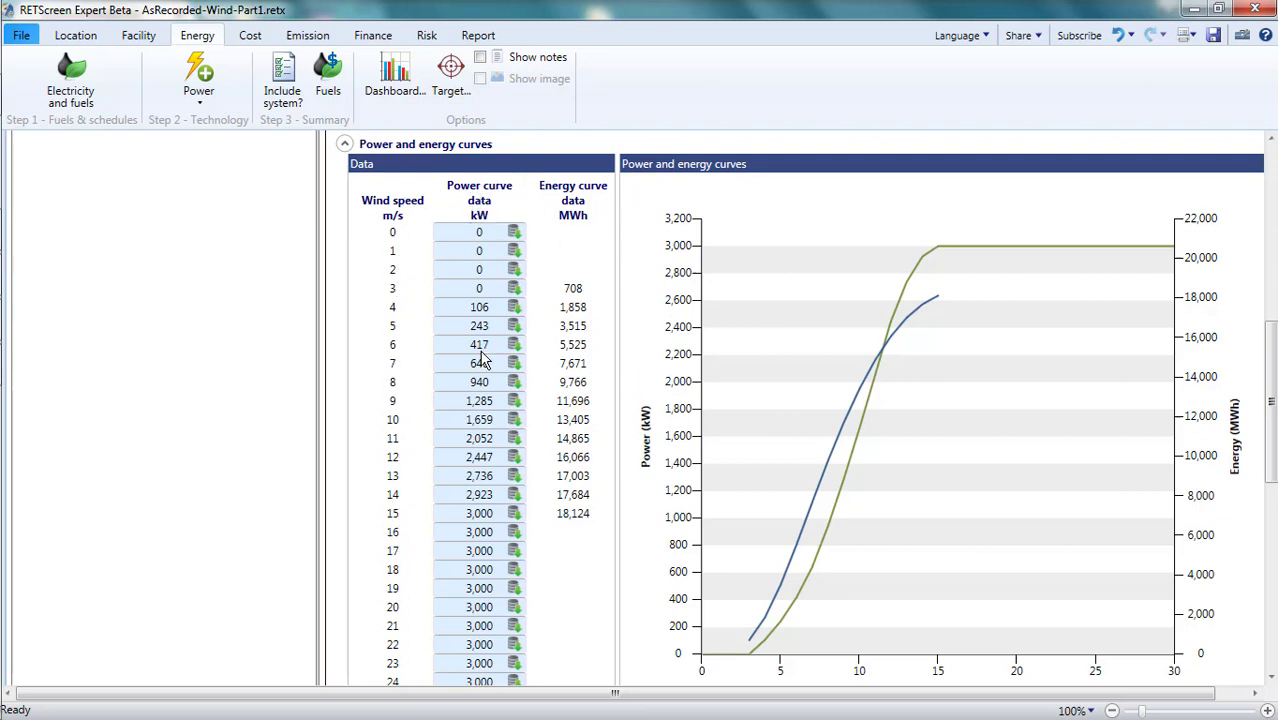
{"action": "mouse_move", "coordinate": [483, 197]}
{"action": "left_click", "coordinate": [473, 400]}
{"action": "left_click", "coordinate": [566, 406]}
{"action": "scroll", "coordinate": [598, 405], "scroll_direction": "down", "scroll_amount": 10}
{"action": "scroll", "coordinate": [598, 405], "scroll_direction": "down", "scroll_amount": 3}
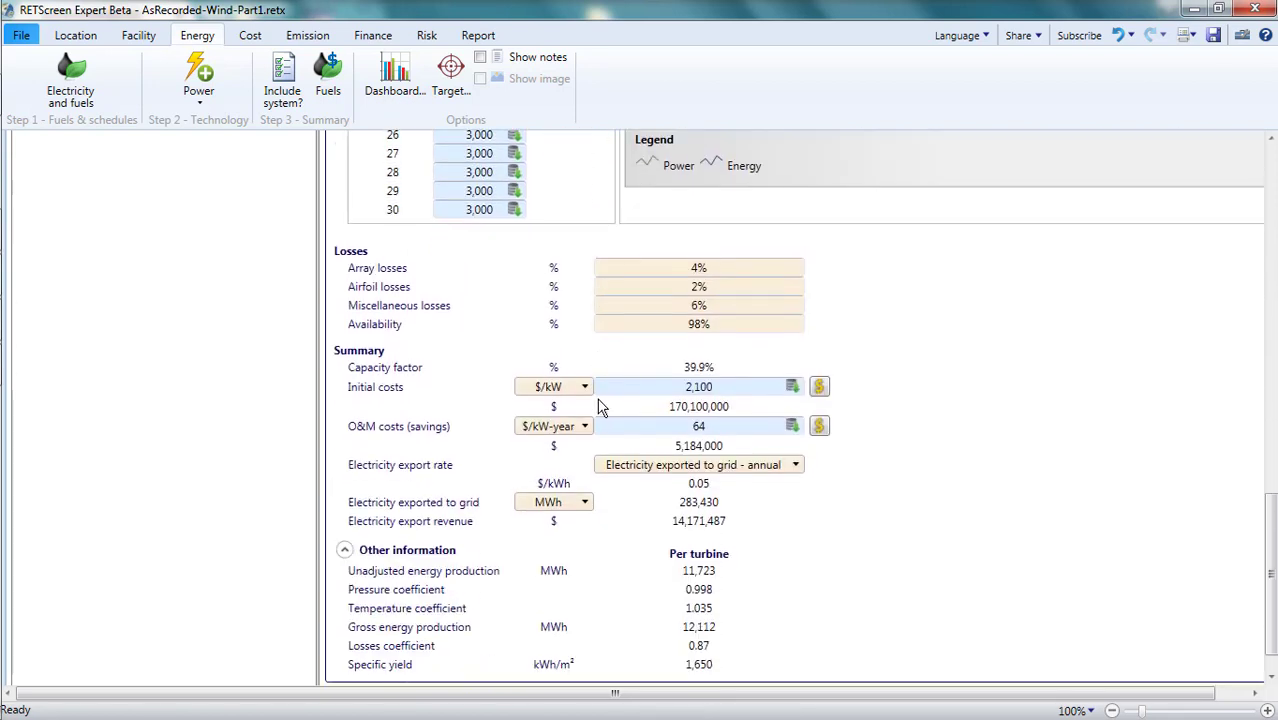
{"action": "left_click", "coordinate": [712, 570]}
{"action": "left_click", "coordinate": [742, 576]}
{"action": "scroll", "coordinate": [730, 565], "scroll_direction": "up", "scroll_amount": 1}
{"action": "scroll", "coordinate": [730, 565], "scroll_direction": "up", "scroll_amount": 10}
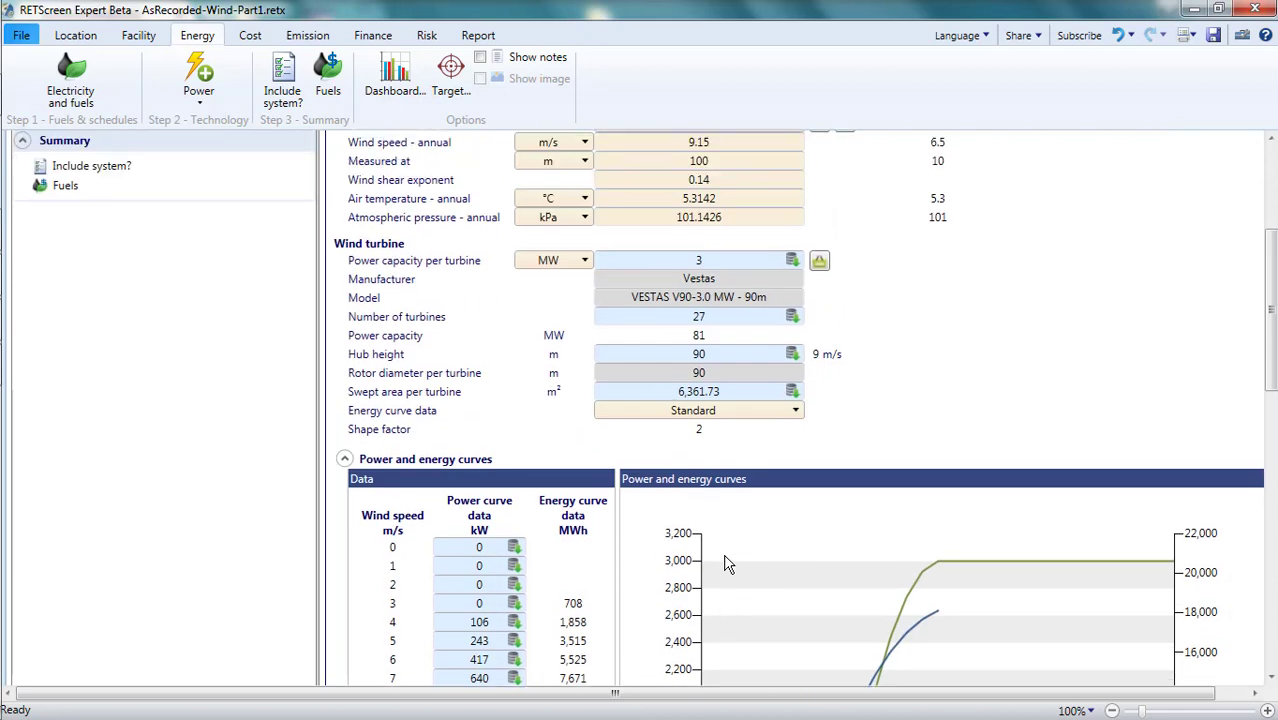
{"action": "double_click", "coordinate": [824, 491]}
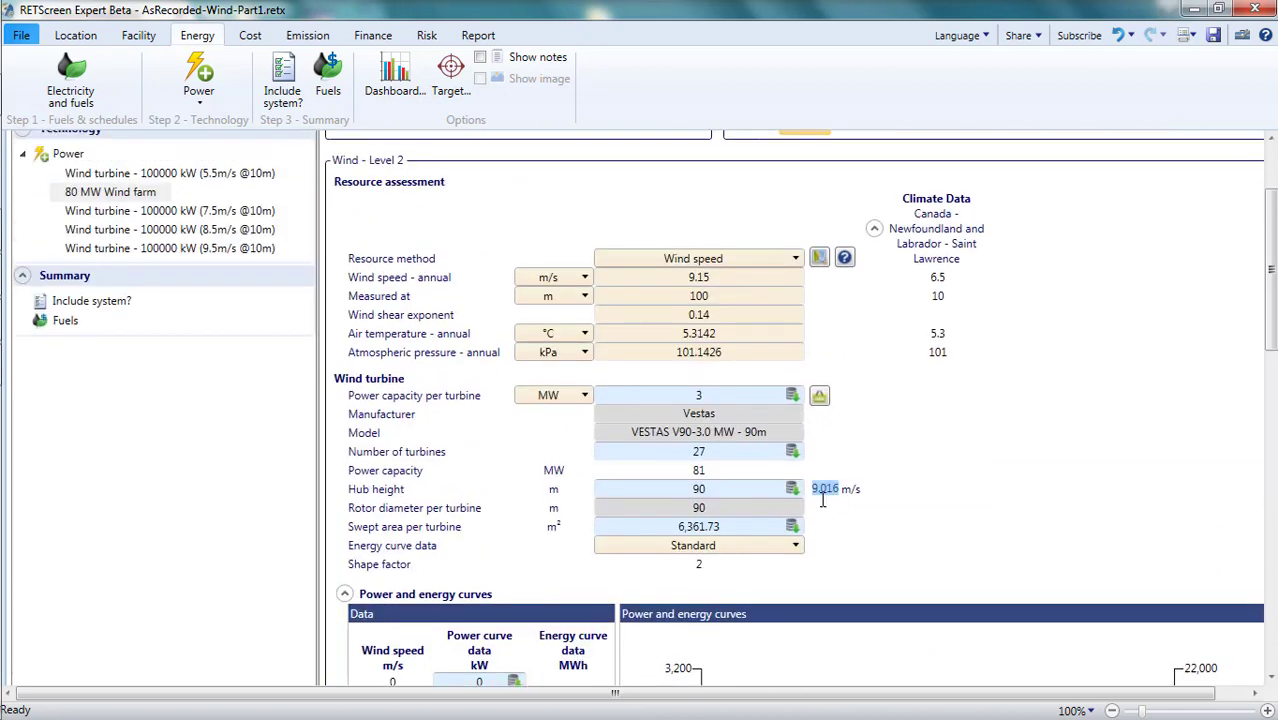
{"action": "left_click", "coordinate": [823, 508]}
{"action": "scroll", "coordinate": [822, 508], "scroll_direction": "down", "scroll_amount": 9}
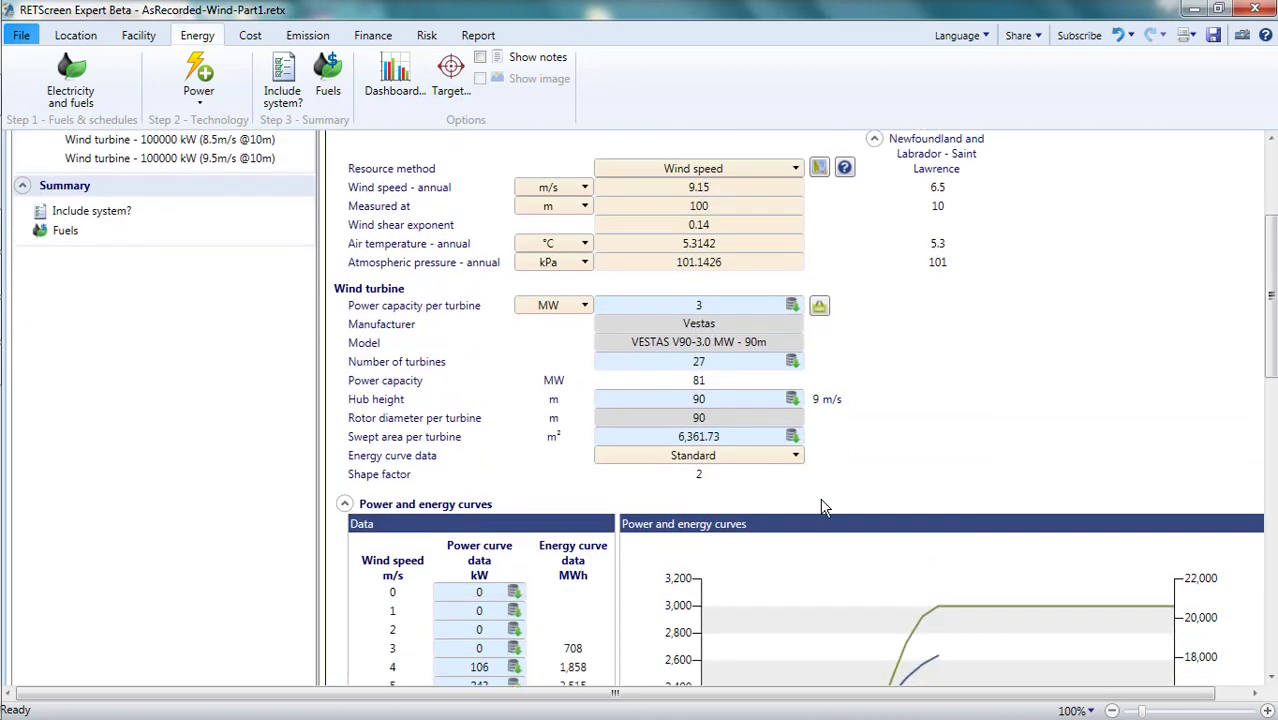
{"action": "scroll", "coordinate": [822, 508], "scroll_direction": "down", "scroll_amount": 6}
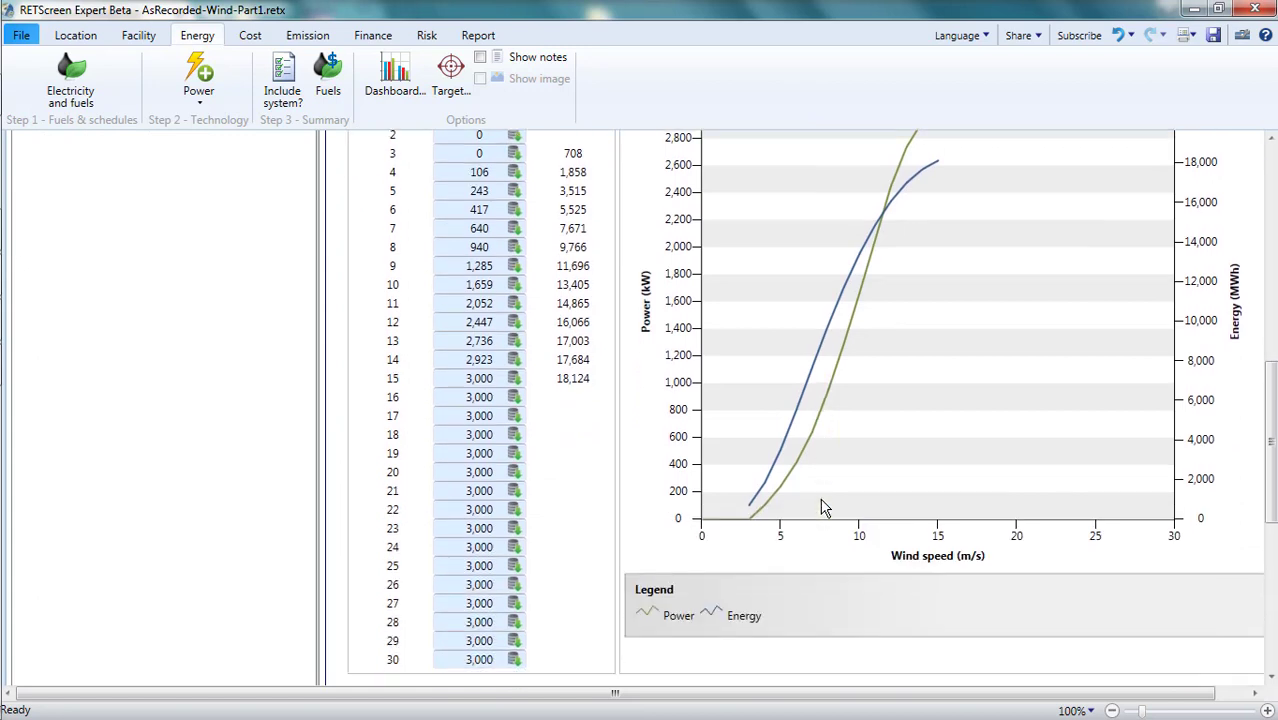
{"action": "scroll", "coordinate": [822, 508], "scroll_direction": "down", "scroll_amount": 3}
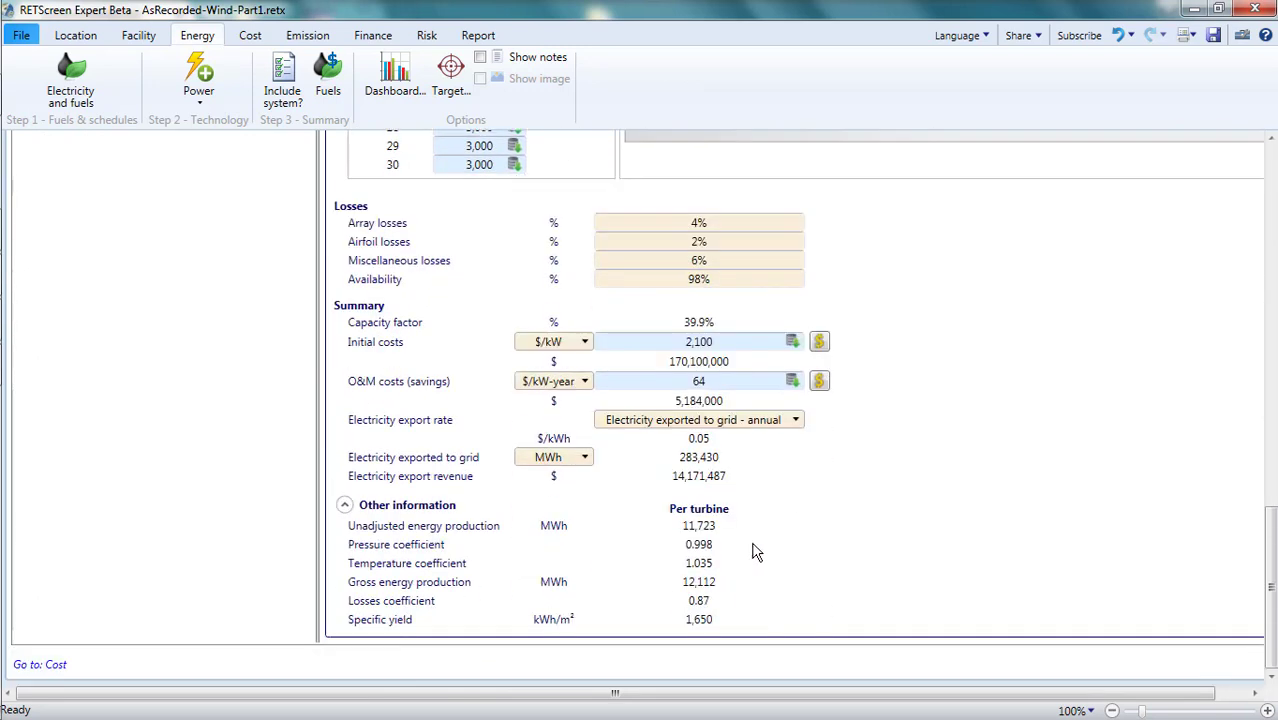
{"action": "left_click", "coordinate": [716, 527]}
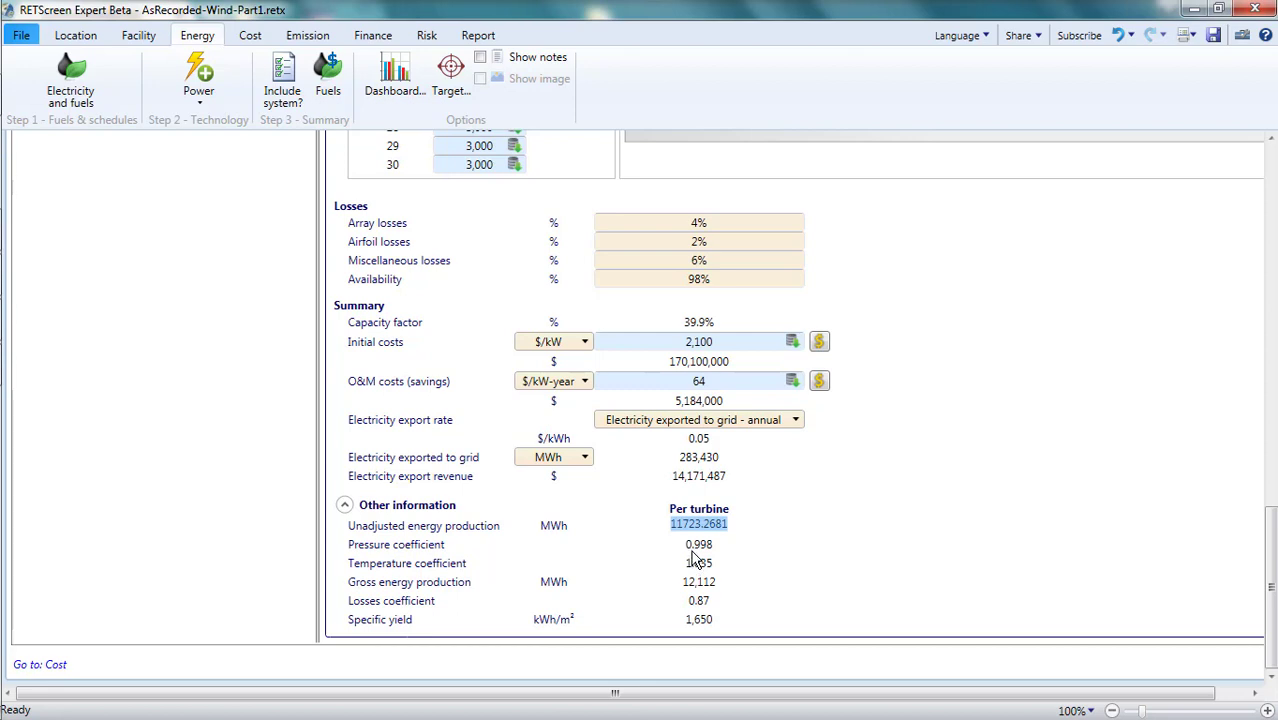
{"action": "left_click", "coordinate": [692, 548]}
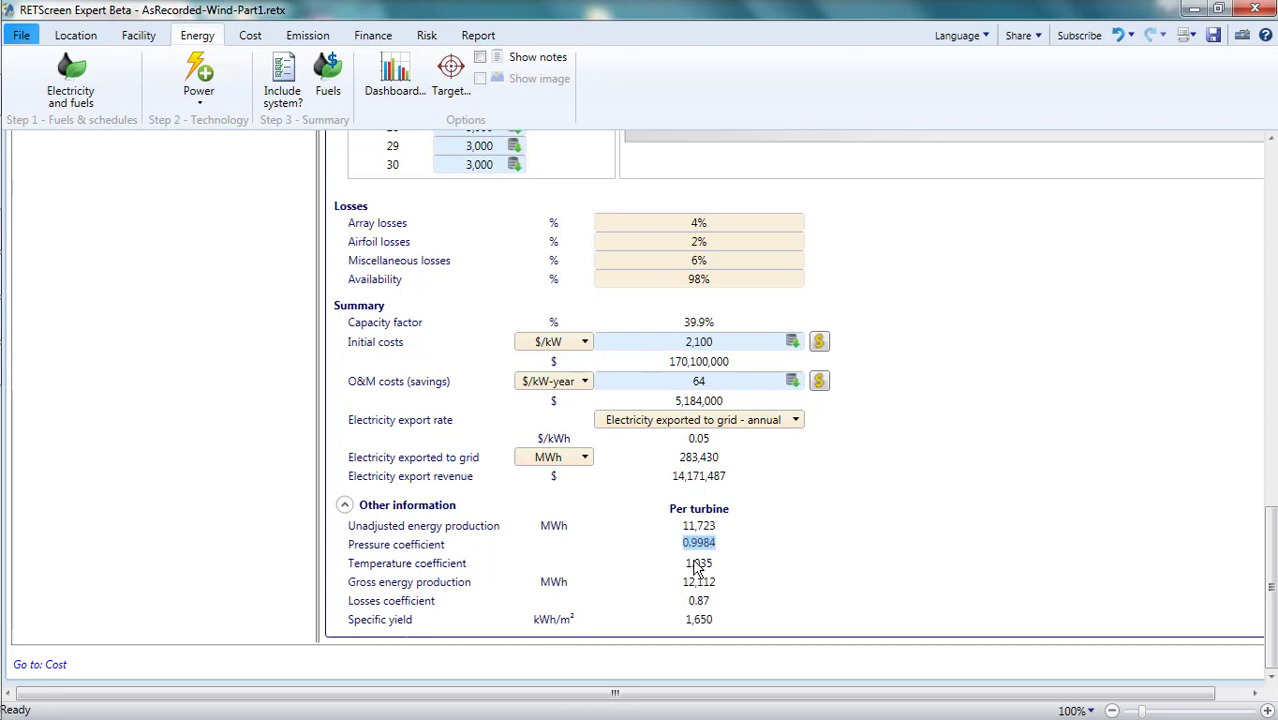
{"action": "left_click", "coordinate": [693, 560]}
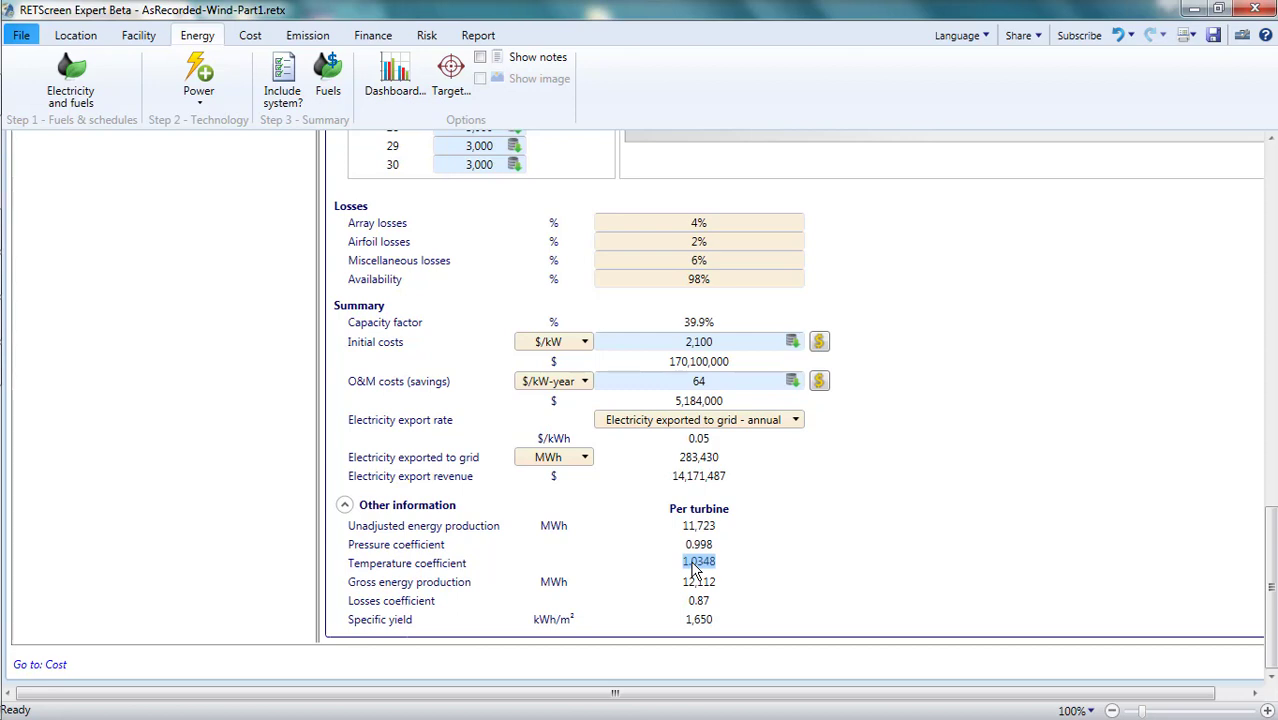
{"action": "scroll", "coordinate": [694, 569], "scroll_direction": "up", "scroll_amount": 1}
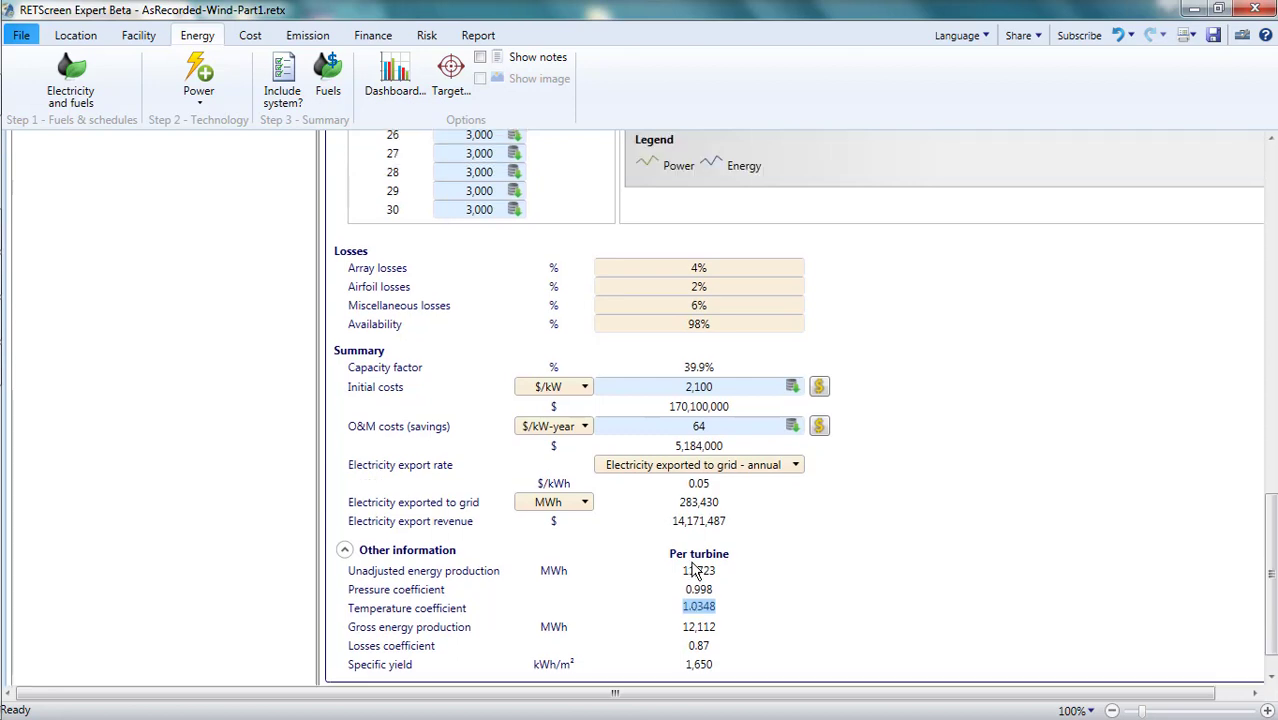
{"action": "scroll", "coordinate": [694, 569], "scroll_direction": "up", "scroll_amount": 1}
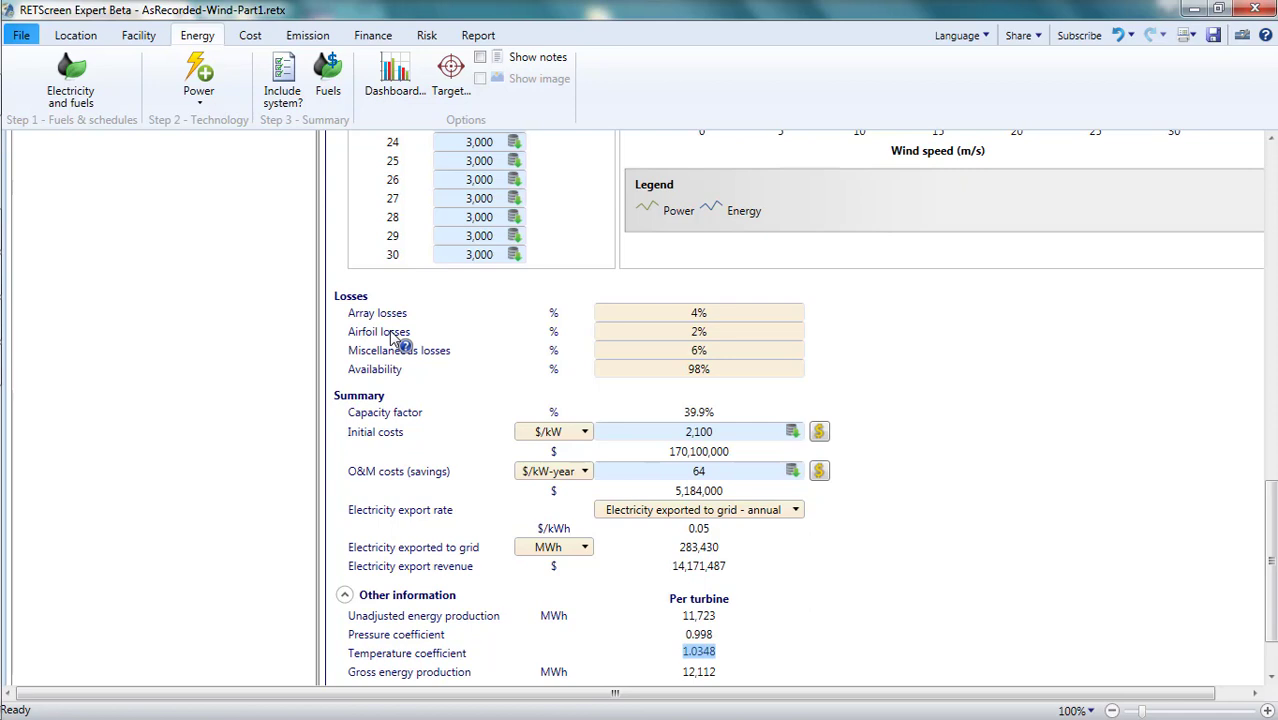
Set airfoil losses to 3%, dropping the capacity factor to 39.5%
{"action": "left_click", "coordinate": [698, 338]}
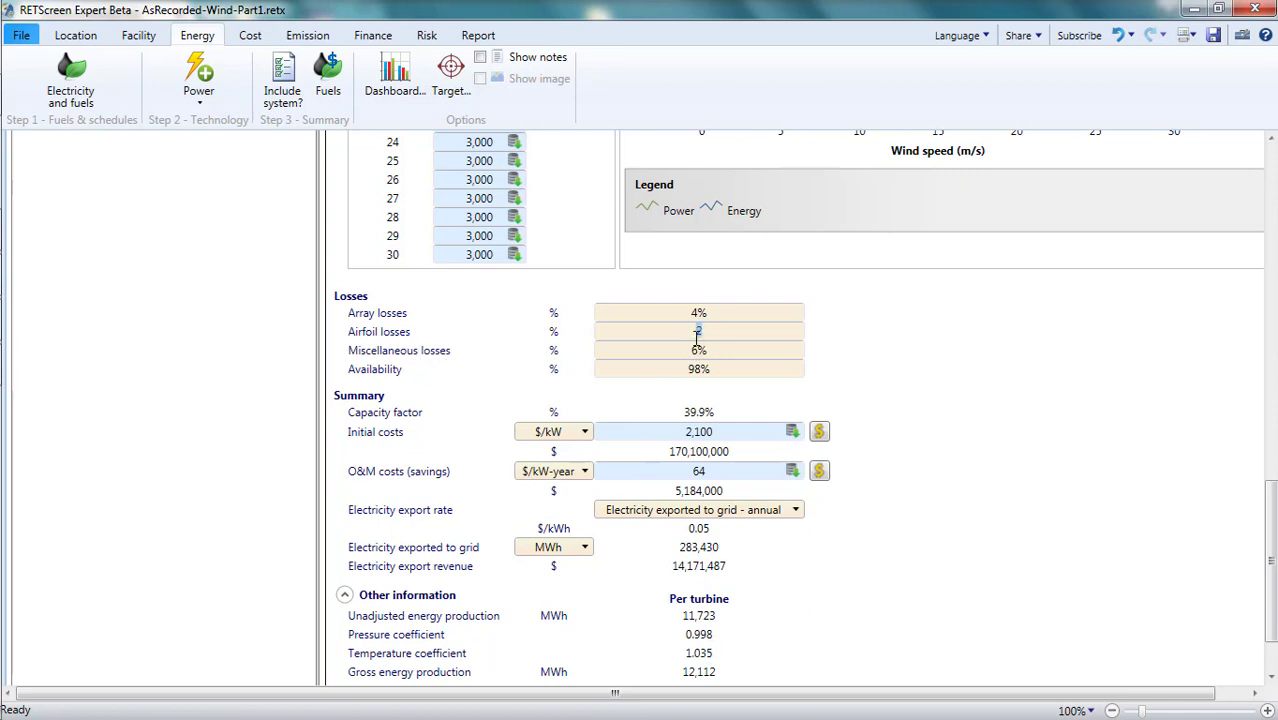
{"action": "type", "text": "3"}
{"action": "key", "text": "Return"}
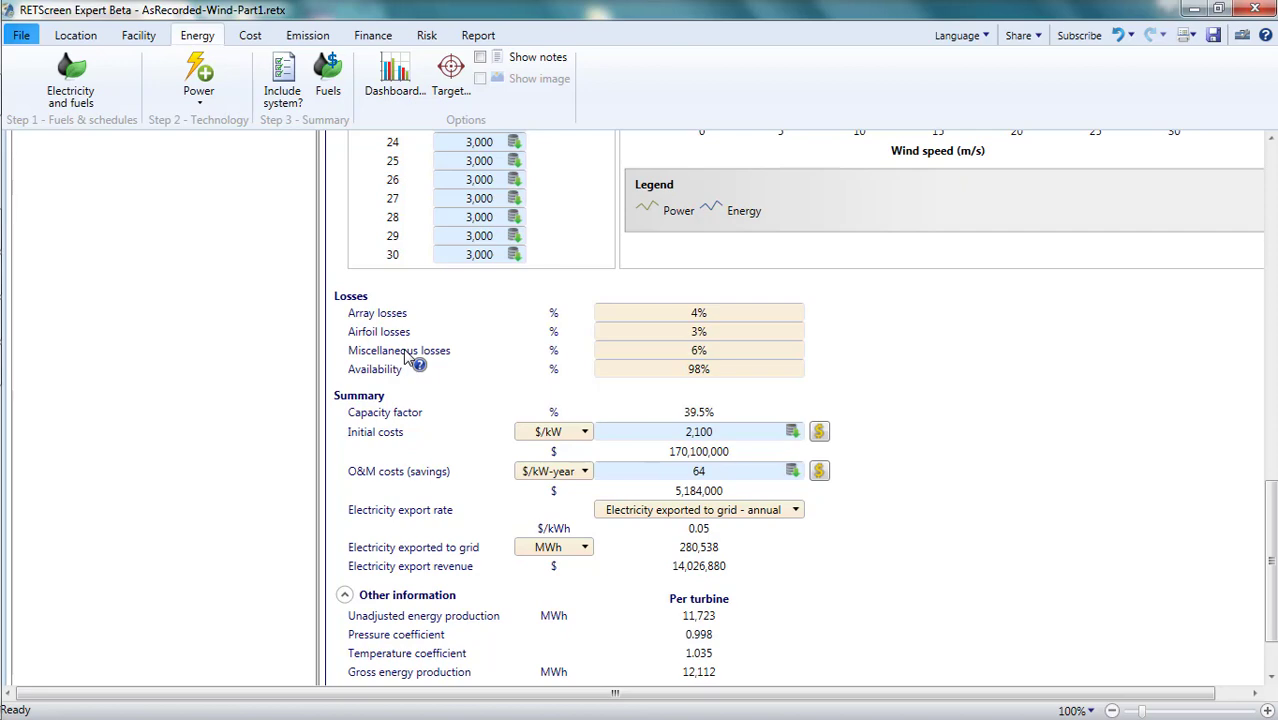
Check the typical 2–6% range in help and set miscellaneous losses to 5%
{"action": "left_click", "coordinate": [417, 364]}
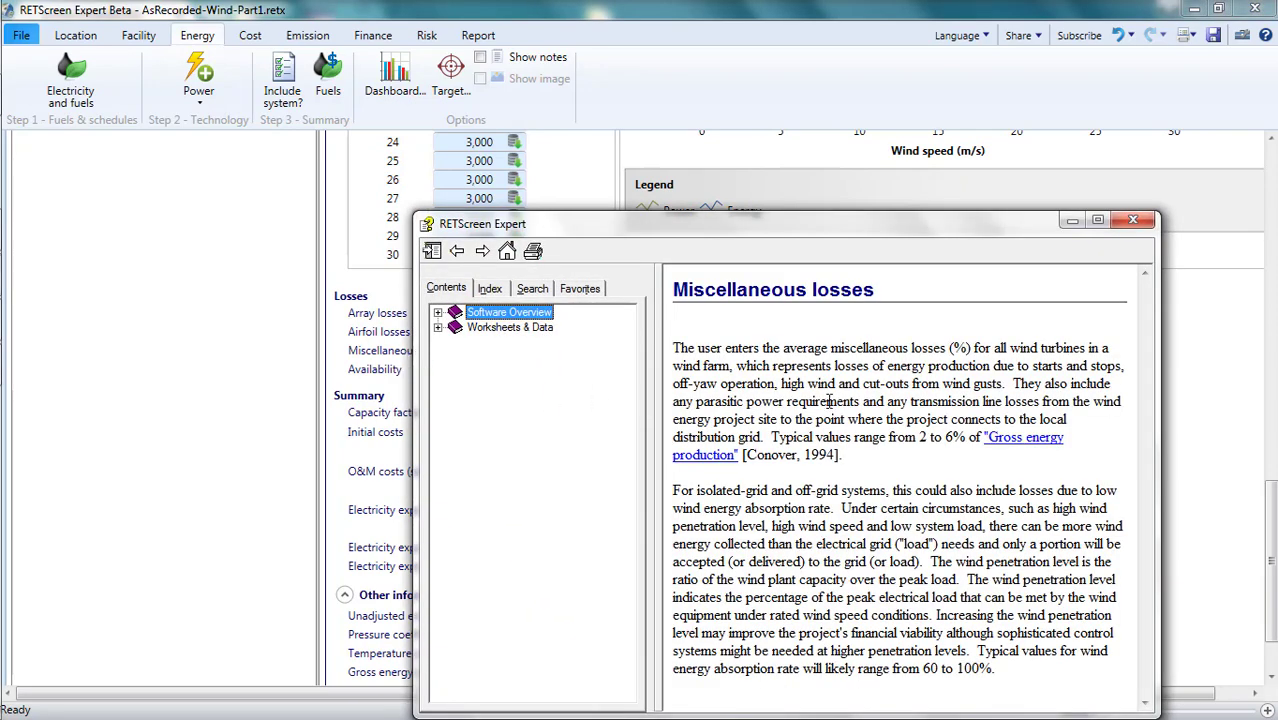
{"action": "left_click_drag", "start_coordinate": [762, 438], "coordinate": [970, 437]}
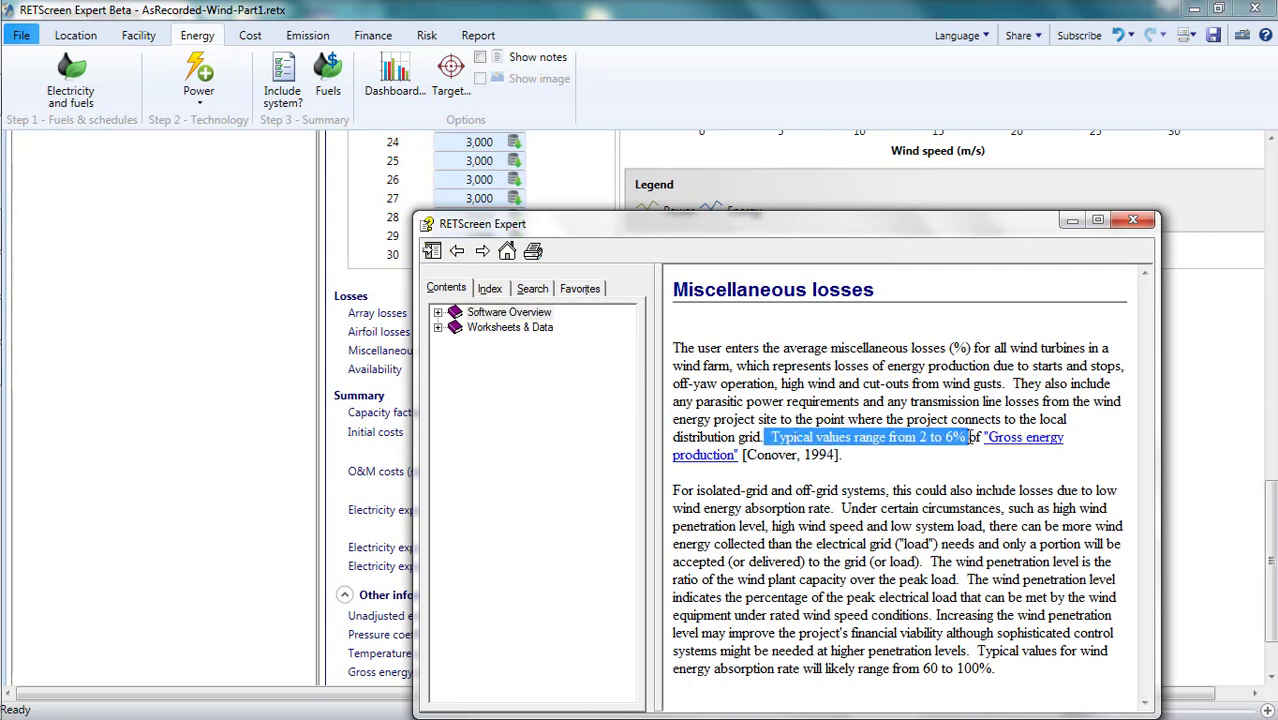
{"action": "left_click", "coordinate": [1138, 222]}
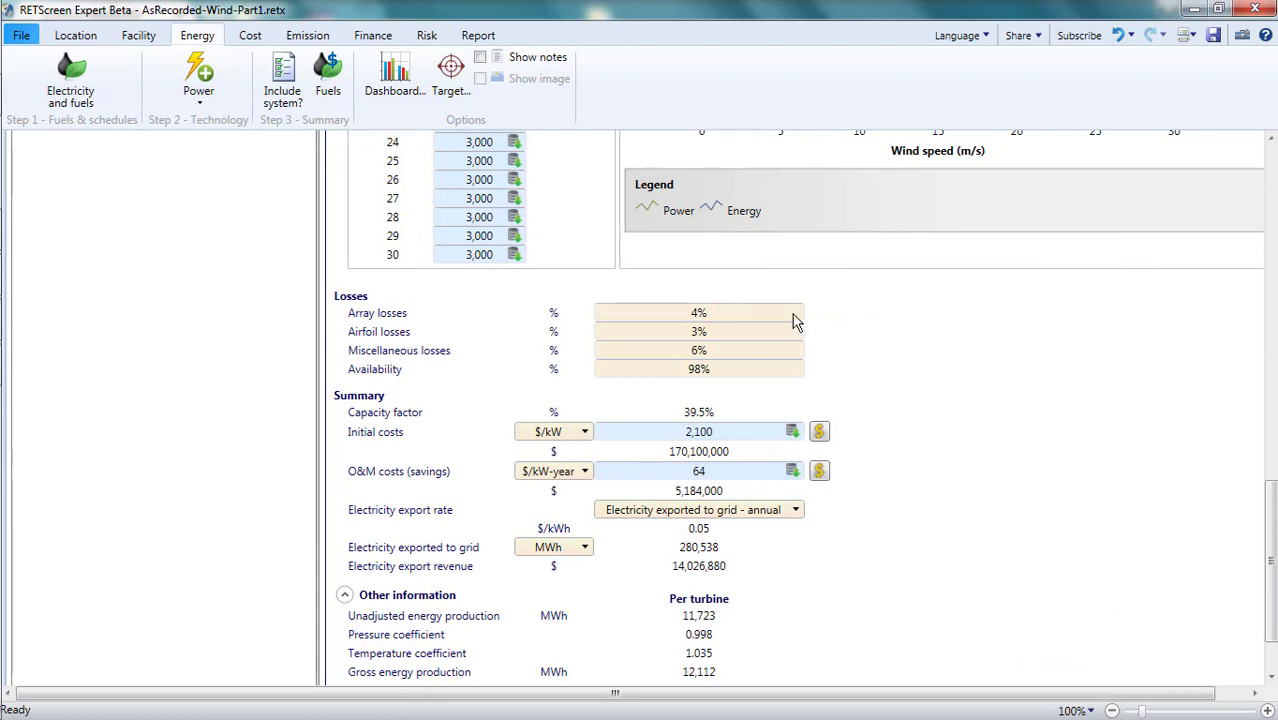
{"action": "left_click", "coordinate": [698, 350]}
{"action": "type", "text": "5"}
{"action": "key", "text": "Return"}
Check the exact capacity factor of about 40%, then go to the Home start page
{"action": "left_click", "coordinate": [712, 411]}
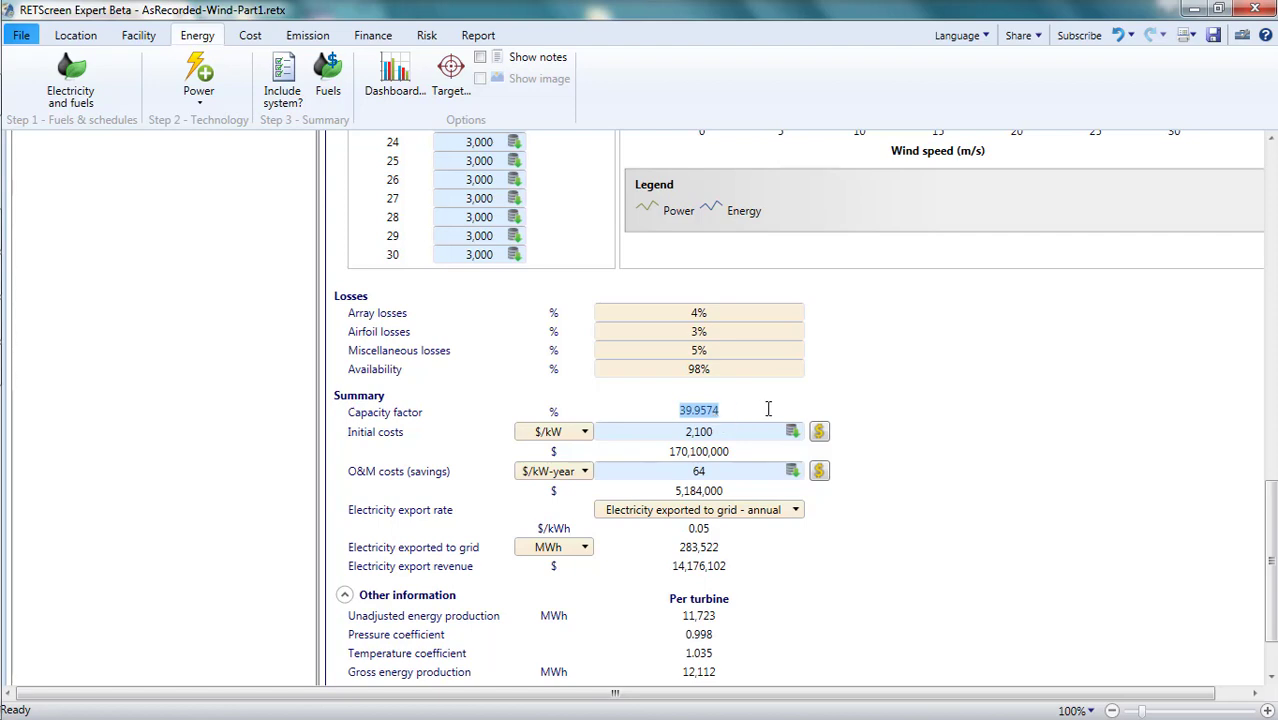
{"action": "left_click", "coordinate": [872, 418]}
{"action": "left_click", "coordinate": [21, 40]}
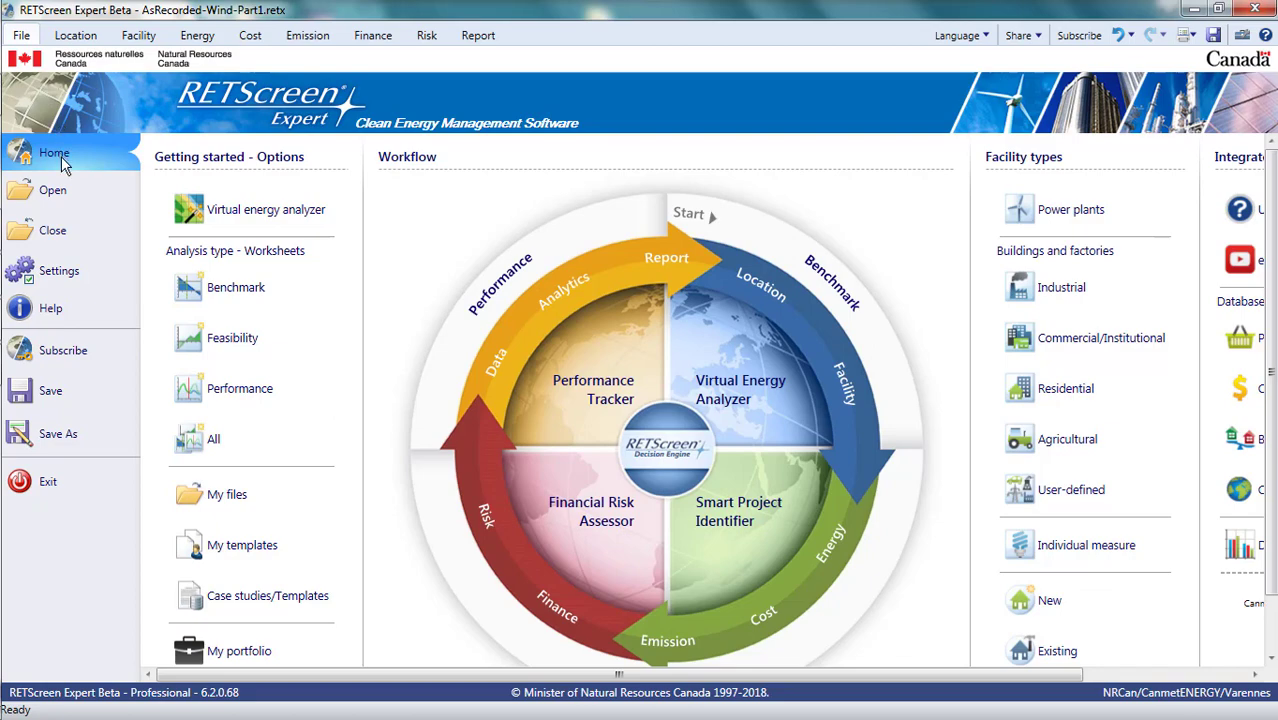